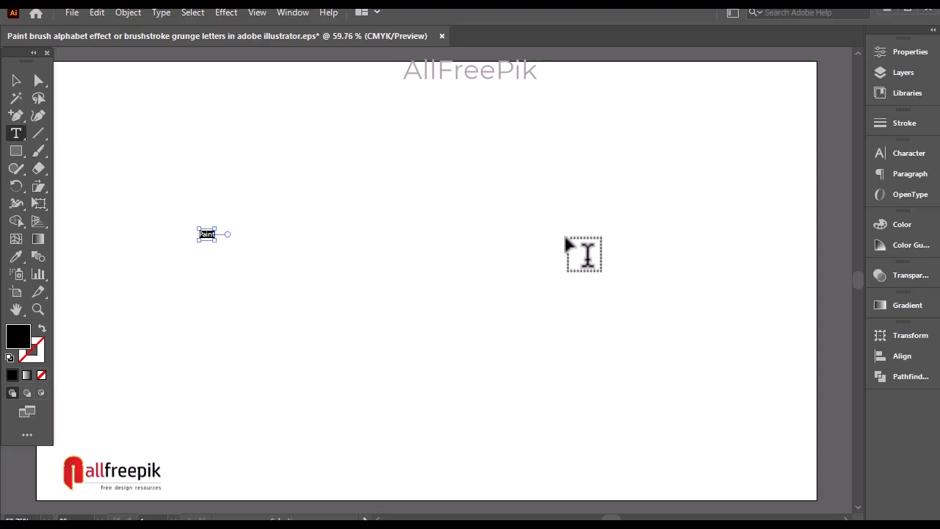
- Enlarge the "Paint" text across most of the artboard, move it towards the centre, and select its characters
{"action": "left_click", "coordinate": [16, 80]}
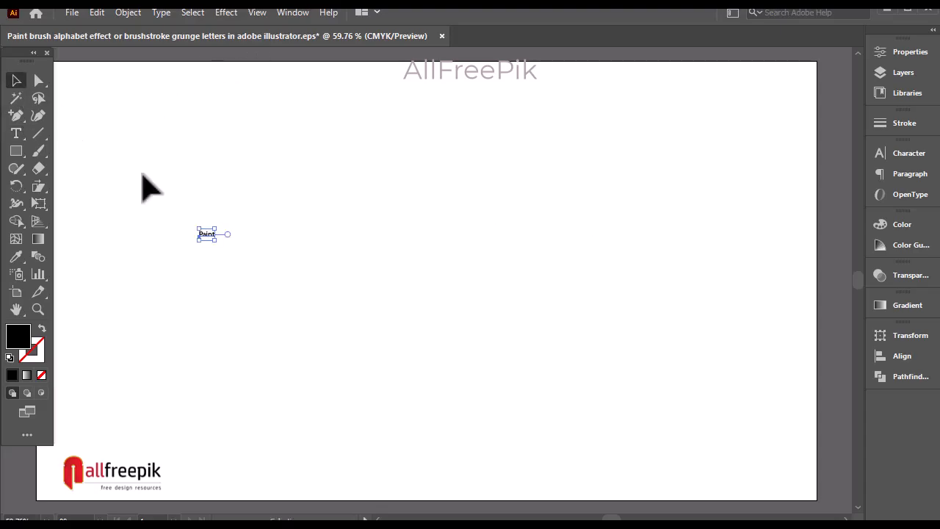
{"action": "mouse_move", "coordinate": [216, 241]}
{"action": "left_mouse_down"}
{"action": "mouse_move", "coordinate": [609, 470]}
{"action": "mouse_move", "coordinate": [536, 399]}
{"action": "left_mouse_up"}
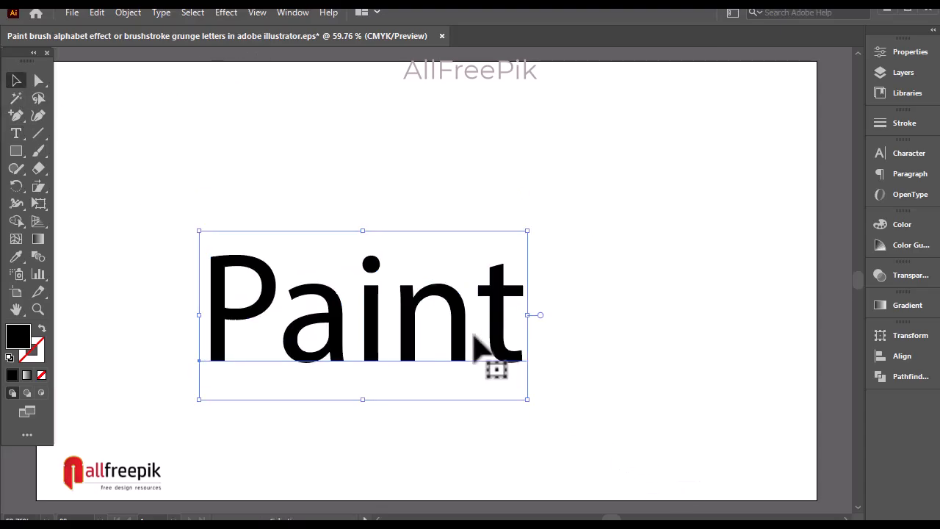
{"action": "left_click_drag", "start_coordinate": [479, 335], "coordinate": [479, 298]}
{"action": "left_click_drag", "start_coordinate": [535, 183], "coordinate": [598, 149]}
{"action": "left_click_drag", "start_coordinate": [567, 250], "coordinate": [579, 246]}
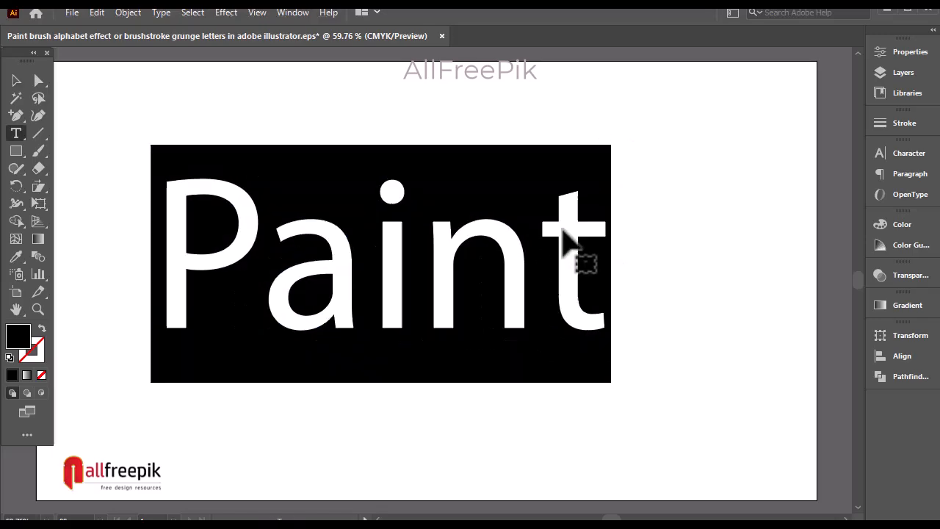
- Browse alternative fonts for the selected text and set it to Nueva Std Bold
{"action": "key", "text": "ctrl+t"}
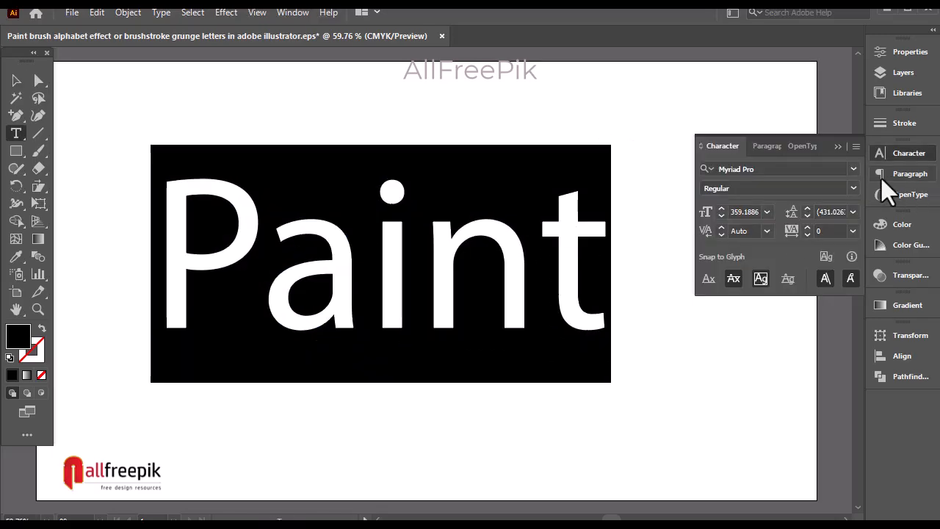
{"action": "left_click", "coordinate": [771, 173]}
{"action": "key", "text": "Down"}
{"action": "key", "text": "Down"}
{"action": "key", "text": "Down"}
{"action": "key", "text": "Down"}
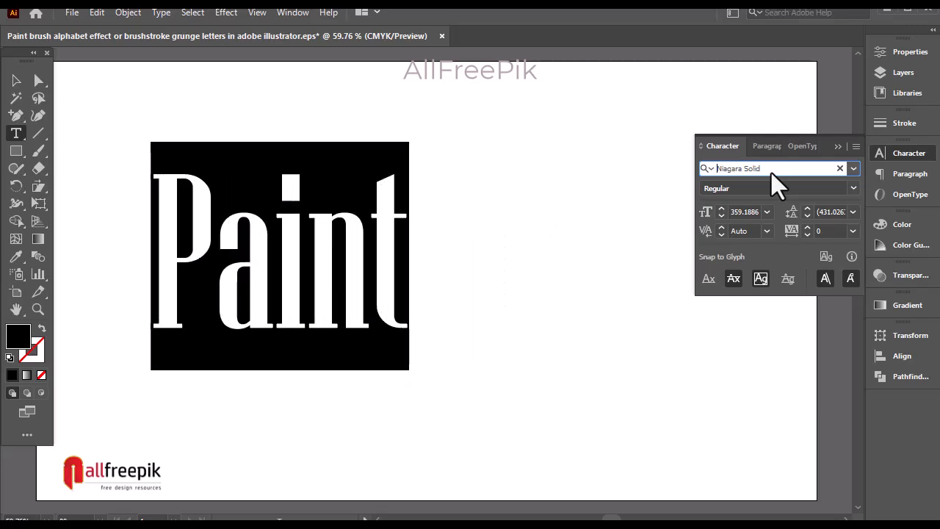
{"action": "key", "text": "Down"}
{"action": "key", "text": "Down"}
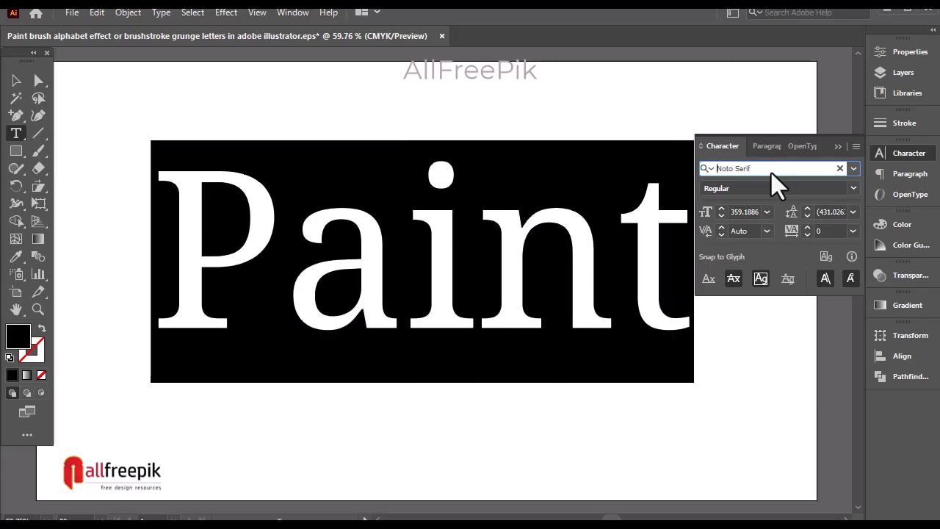
- Apply All Caps to the text and change its font to Prestige Elite Std Bold
{"action": "left_click", "coordinate": [856, 147]}
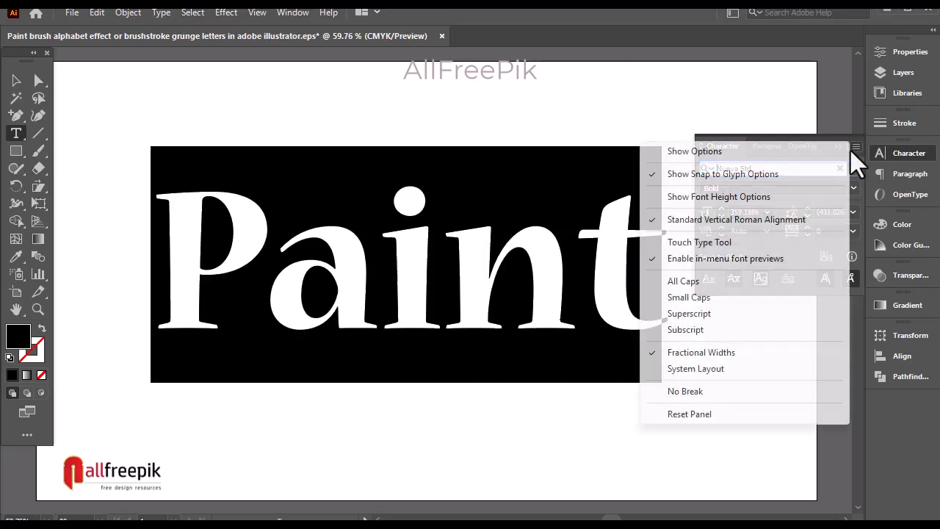
{"action": "left_click", "coordinate": [709, 282]}
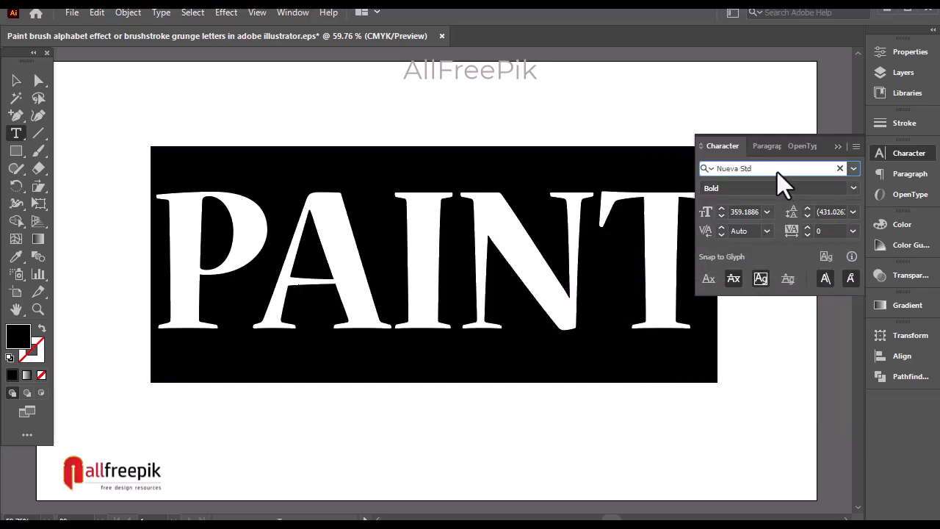
{"action": "key", "text": "Down"}
{"action": "key", "text": "Down"}
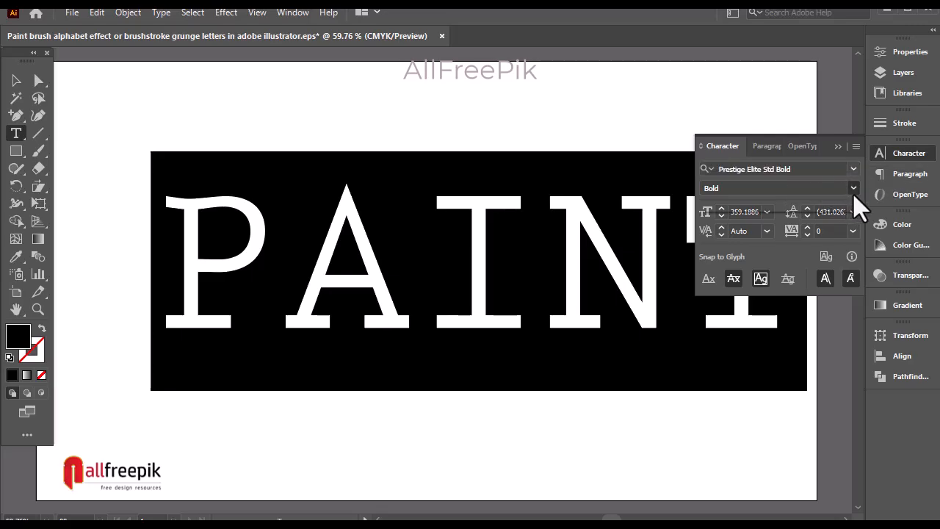
{"action": "left_click", "coordinate": [913, 156]}
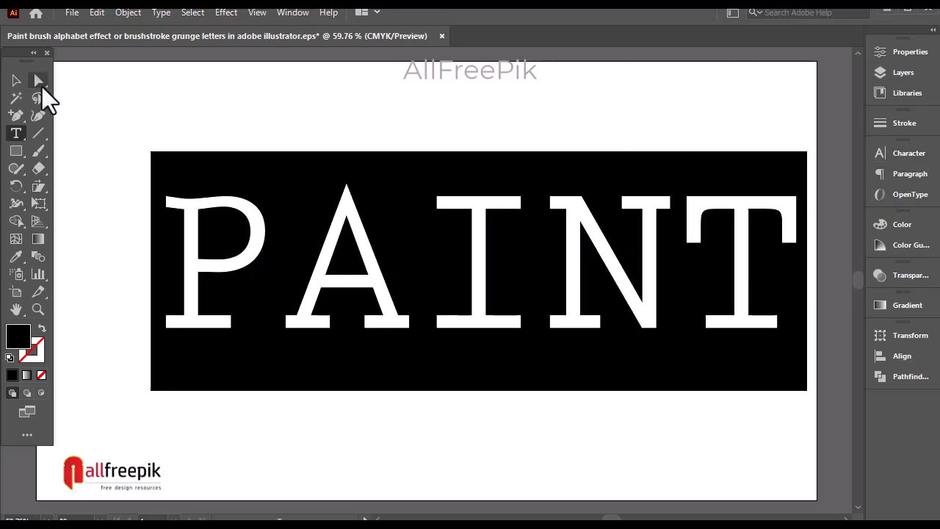
- Centre the PAINT text on the artboard and convert it to outlines
{"action": "left_click", "coordinate": [16, 81]}
{"action": "left_click", "coordinate": [230, 115]}
{"action": "left_click", "coordinate": [359, 268], "text": "ctrl+alt"}
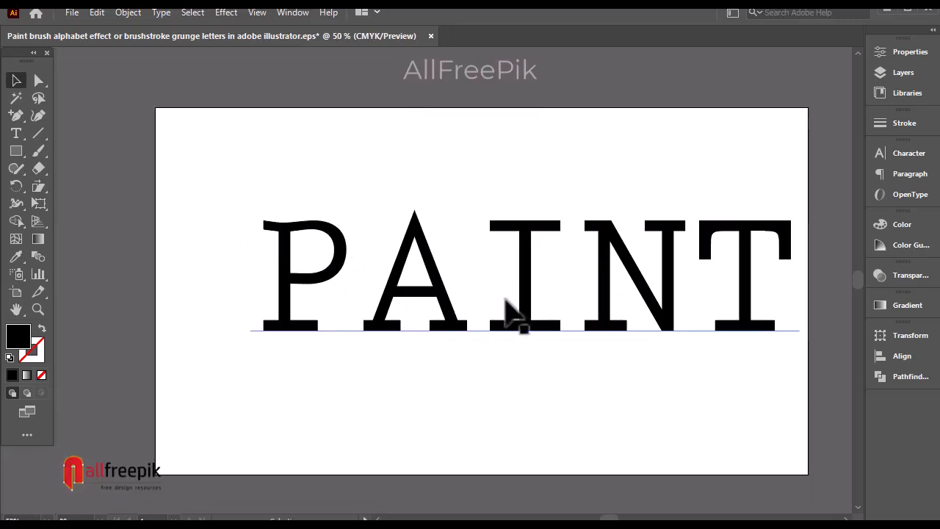
{"action": "left_click_drag", "start_coordinate": [496, 293], "coordinate": [453, 279]}
{"action": "mouse_move", "coordinate": [538, 300]}
{"action": "left_mouse_down"}
{"action": "mouse_move", "coordinate": [390, 296]}
{"action": "mouse_move", "coordinate": [425, 281]}
{"action": "left_mouse_up"}
{"action": "left_click_drag", "start_coordinate": [367, 281], "coordinate": [424, 280]}
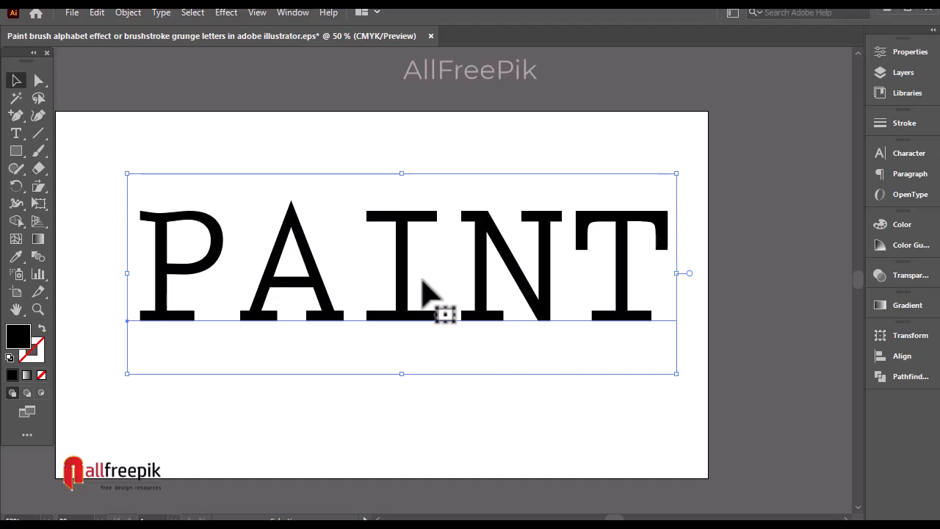
{"action": "left_click_drag", "start_coordinate": [424, 290], "coordinate": [413, 291]}
{"action": "key", "text": "ctrl+shift+o"}
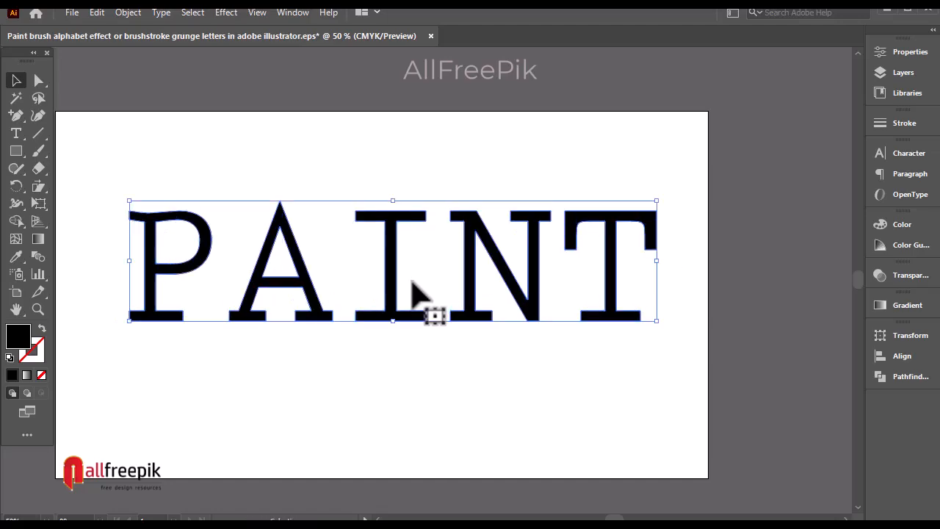
- Place a copy of the outlined PAINT lettering above the artboard and give the artboard version a black stroke with no fill
{"action": "mouse_move", "coordinate": [381, 250]}
{"action": "left_mouse_down"}
{"action": "mouse_move", "coordinate": [419, 363]}
{"action": "mouse_move", "coordinate": [437, 117]}
{"action": "mouse_move", "coordinate": [426, 108]}
{"action": "left_mouse_up"}
{"action": "left_click_drag", "start_coordinate": [385, 309], "coordinate": [396, 263]}
{"action": "left_click", "coordinate": [309, 344]}
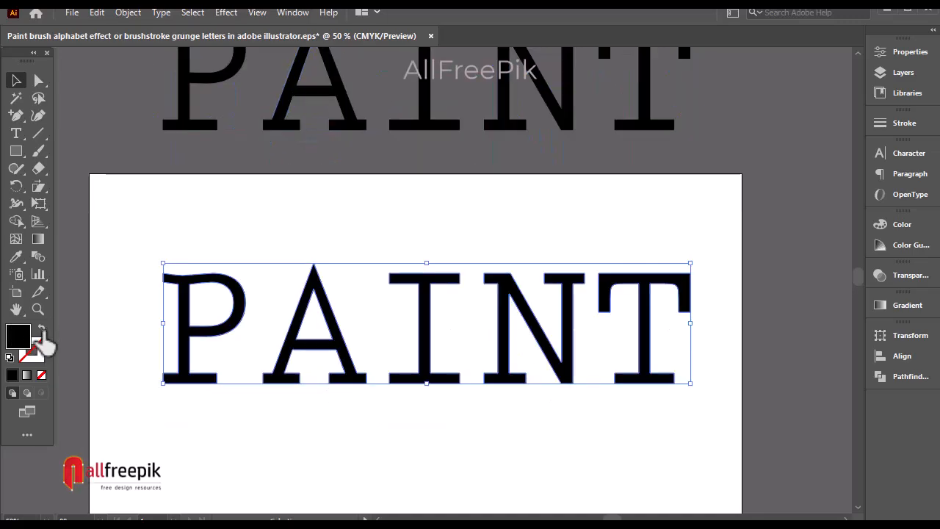
{"action": "left_click", "coordinate": [41, 329]}
{"action": "left_click", "coordinate": [304, 451]}
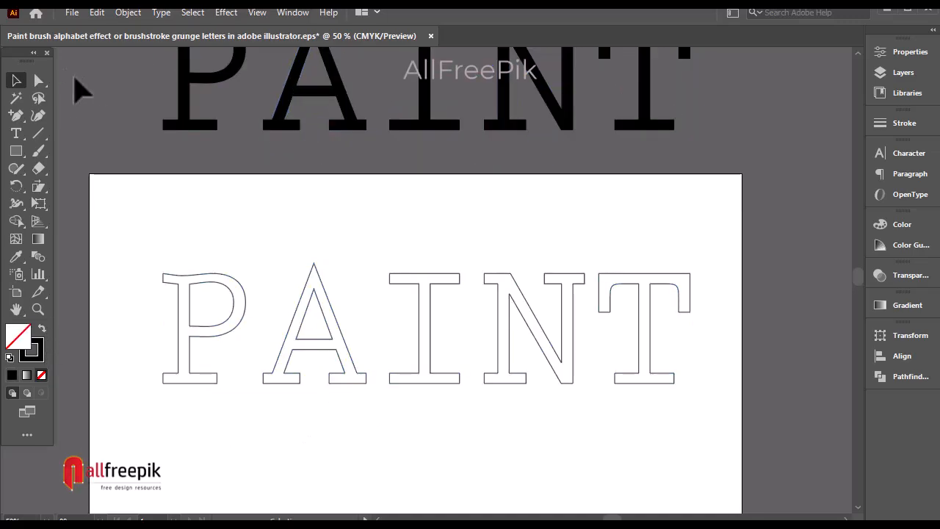
- Delete the short lower edge of the P's upper-left serif with the Direct Selection tool
{"action": "left_click", "coordinate": [37, 84]}
{"action": "left_click", "coordinate": [245, 356], "text": "ctrl"}
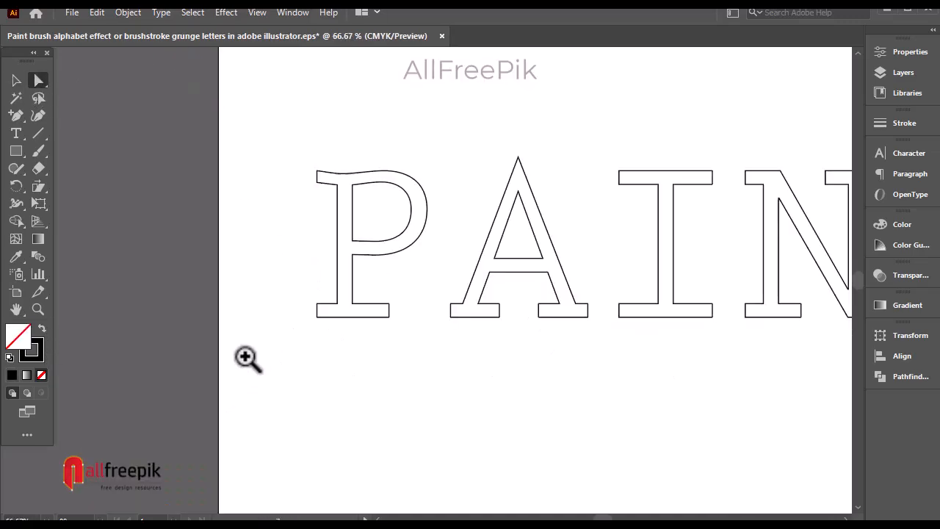
{"action": "left_click_drag", "start_coordinate": [323, 342], "coordinate": [300, 391]}
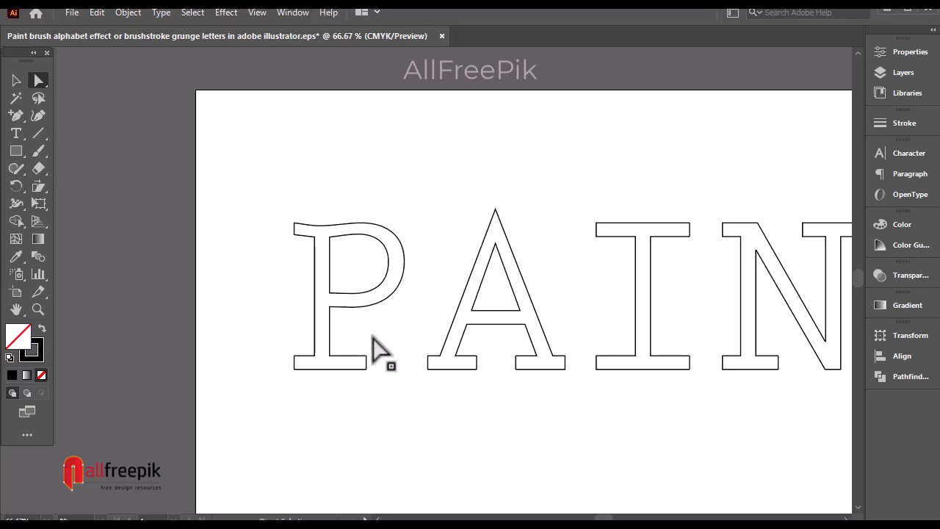
{"action": "left_click", "coordinate": [298, 235]}
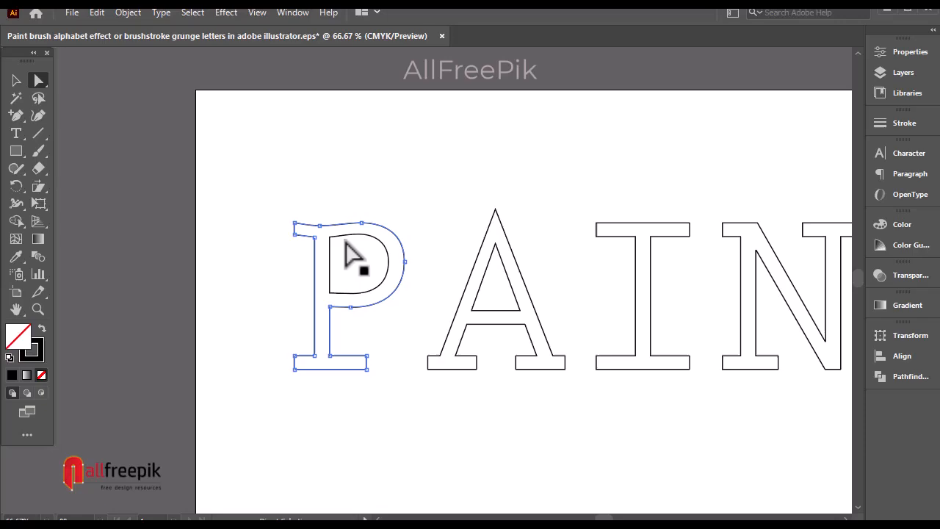
{"action": "key", "text": "Delete"}
{"action": "left_click", "coordinate": [392, 206]}
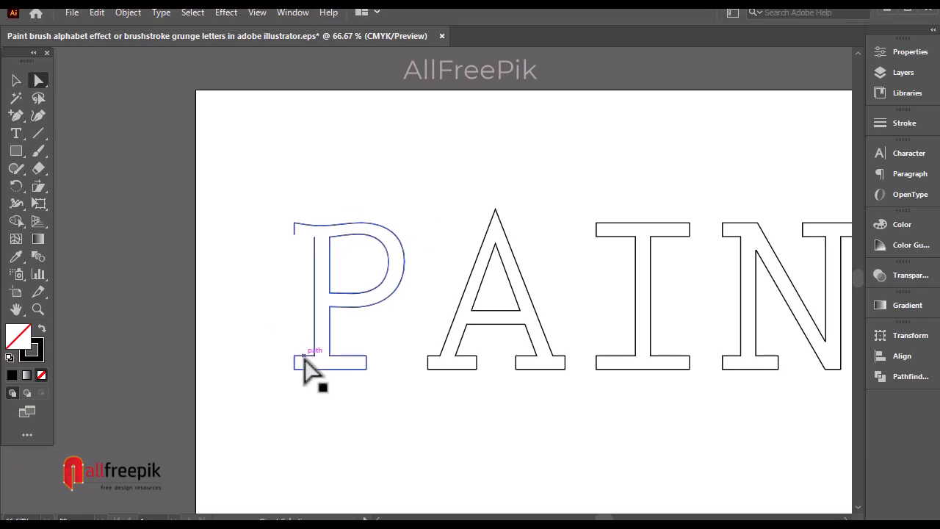
- Delete the upper-left edge and left end of the P's base serif, plus the left end of its top serif
{"action": "left_click", "coordinate": [305, 356]}
{"action": "key", "text": "Delete"}
{"action": "left_click", "coordinate": [391, 426]}
{"action": "left_click_drag", "start_coordinate": [284, 345], "coordinate": [301, 362]}
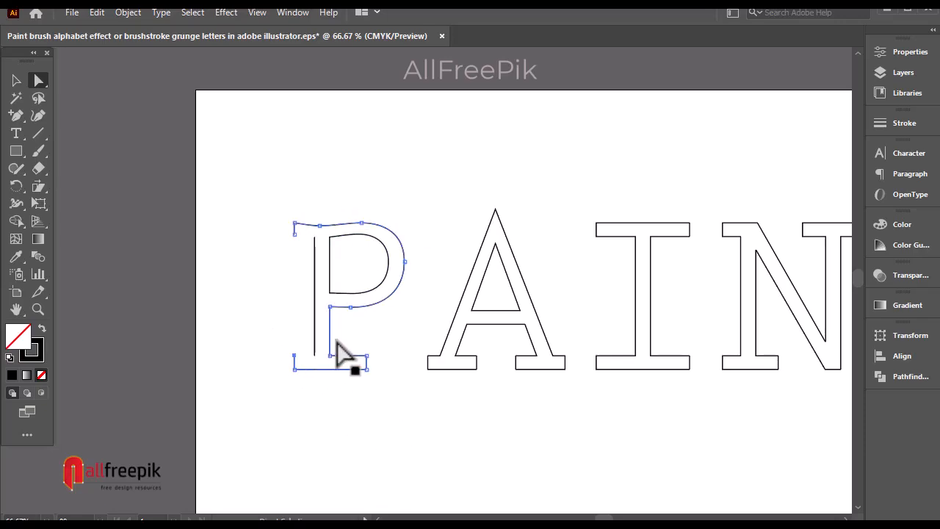
{"action": "key", "text": "Delete"}
{"action": "left_click", "coordinate": [374, 331]}
{"action": "left_click", "coordinate": [294, 230]}
{"action": "key", "text": "Delete"}
{"action": "left_click", "coordinate": [247, 290]}
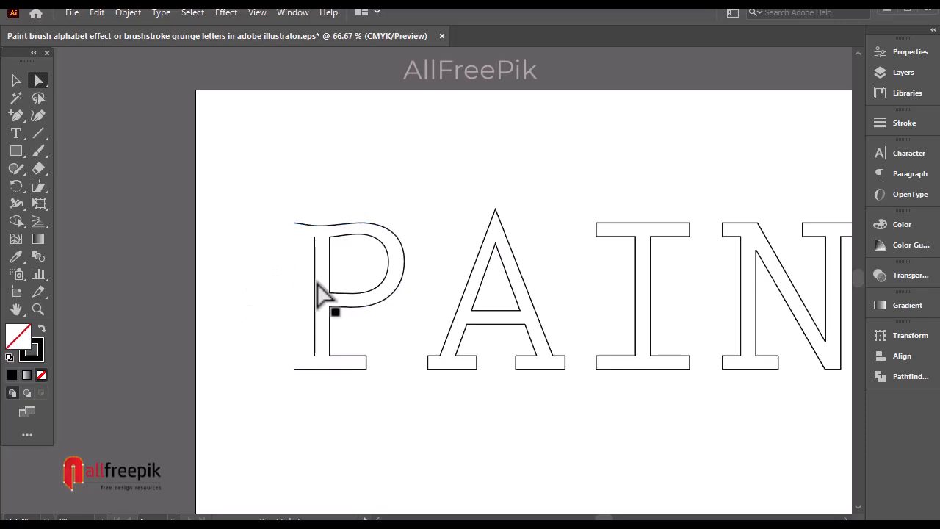
- Delete the inner counter path of the P
{"action": "left_click", "coordinate": [387, 277]}
{"action": "key", "text": "Delete"}
{"action": "left_click", "coordinate": [399, 336]}
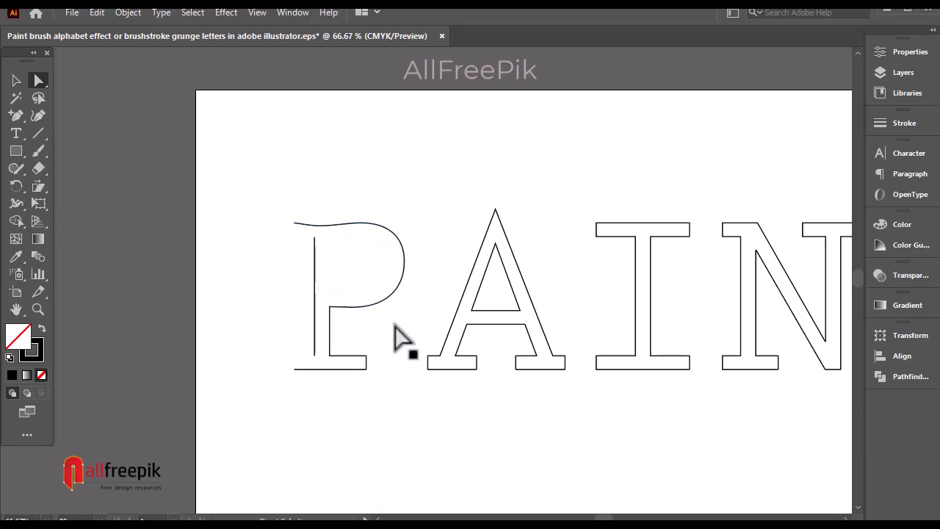
- Delete the upper-right edge and right end of the P's base serif, and the right edge of its lower stem
{"action": "left_click", "coordinate": [360, 356]}
{"action": "key", "text": "Delete"}
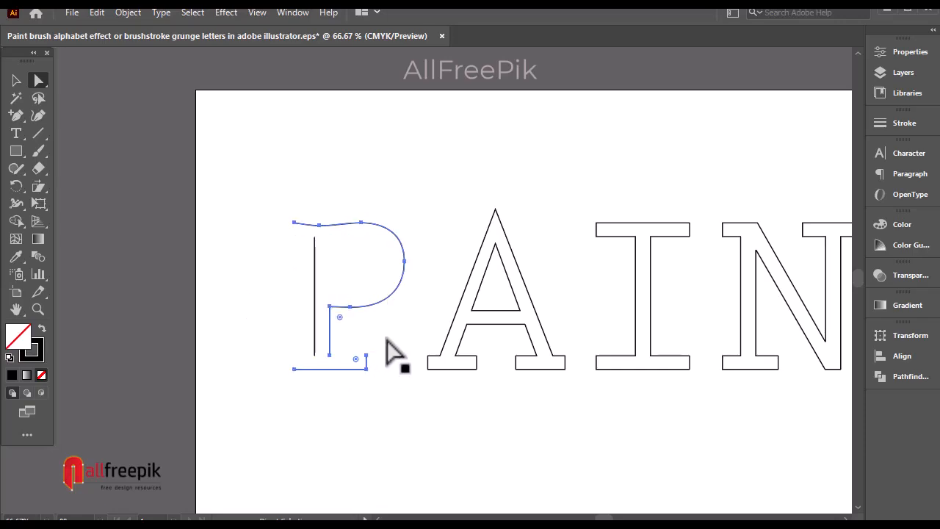
{"action": "left_click", "coordinate": [366, 365]}
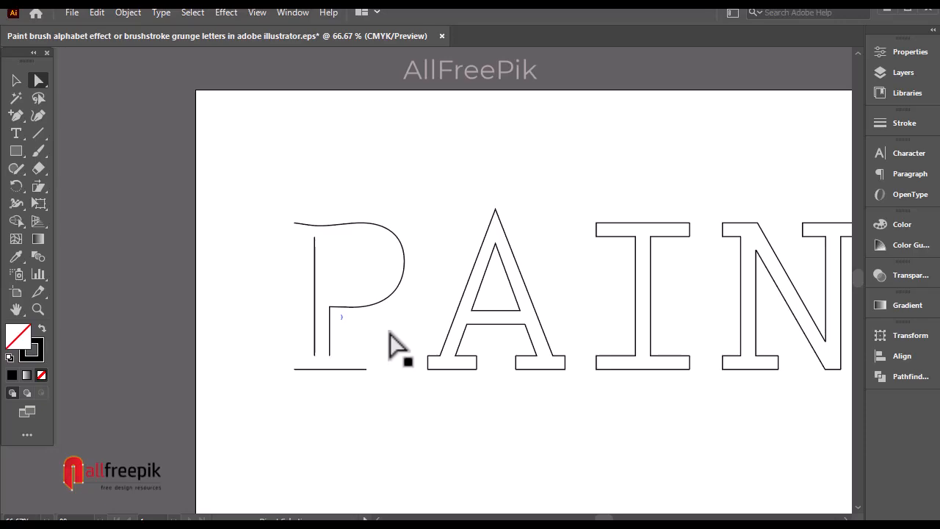
{"action": "left_click", "coordinate": [331, 357]}
{"action": "key", "text": "Delete"}
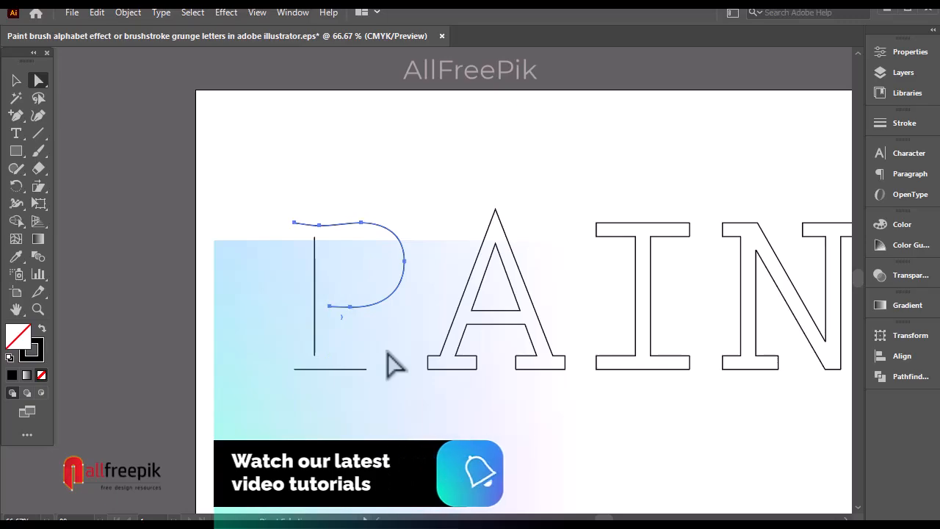
- Delete the inner top edge and inner end of the A's right foot serif
{"action": "left_click_drag", "start_coordinate": [513, 313], "coordinate": [424, 319]}
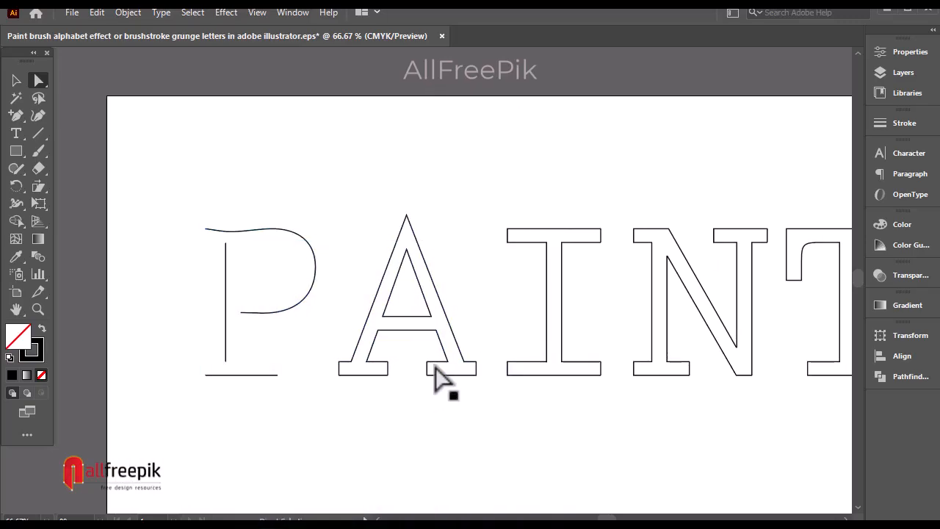
{"action": "key", "text": "Delete"}
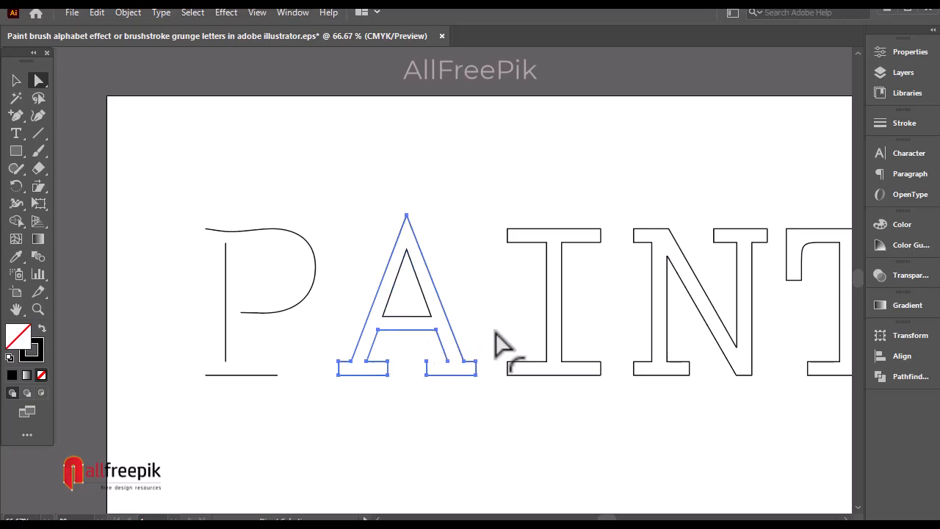
{"action": "left_click", "coordinate": [495, 333]}
{"action": "left_click", "coordinate": [427, 362]}
{"action": "key", "text": "Delete"}
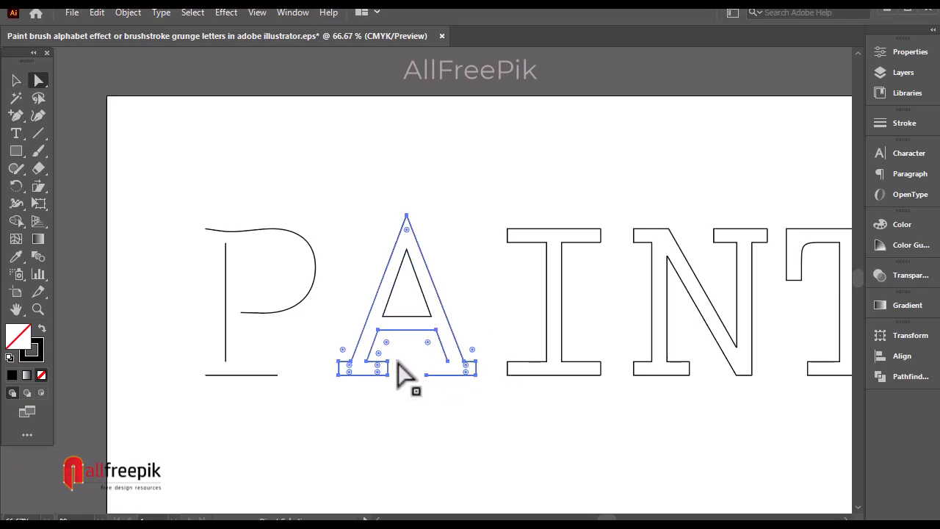
- Delete the top edges and inner end of the A's left foot serif, and the inner line of its left leg
{"action": "left_click", "coordinate": [405, 363]}
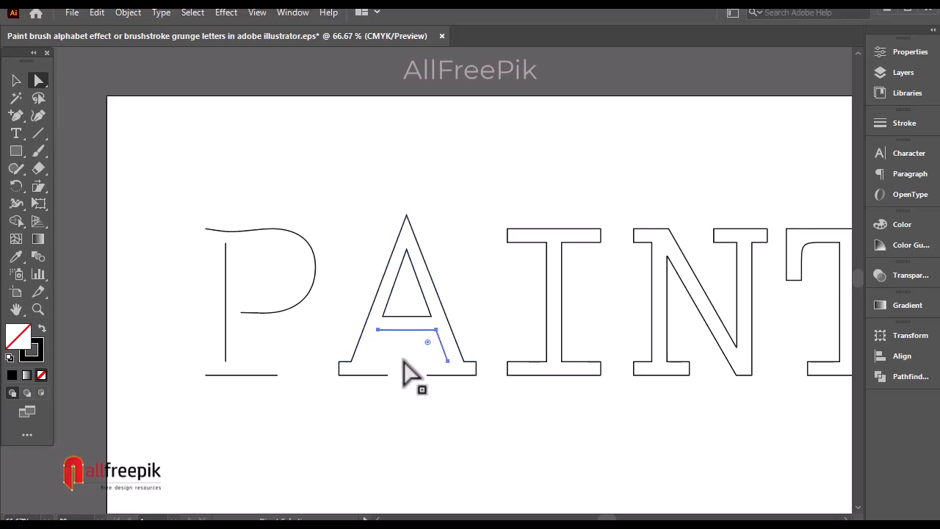
{"action": "left_click", "coordinate": [351, 362]}
{"action": "key", "text": "Delete"}
{"action": "left_click", "coordinate": [354, 363]}
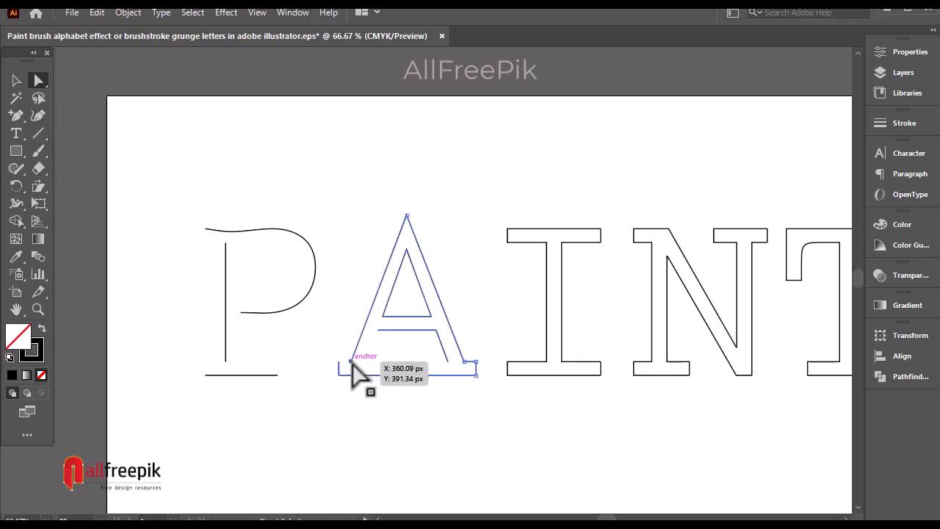
{"action": "key", "text": "Delete"}
{"action": "left_click", "coordinate": [340, 363]}
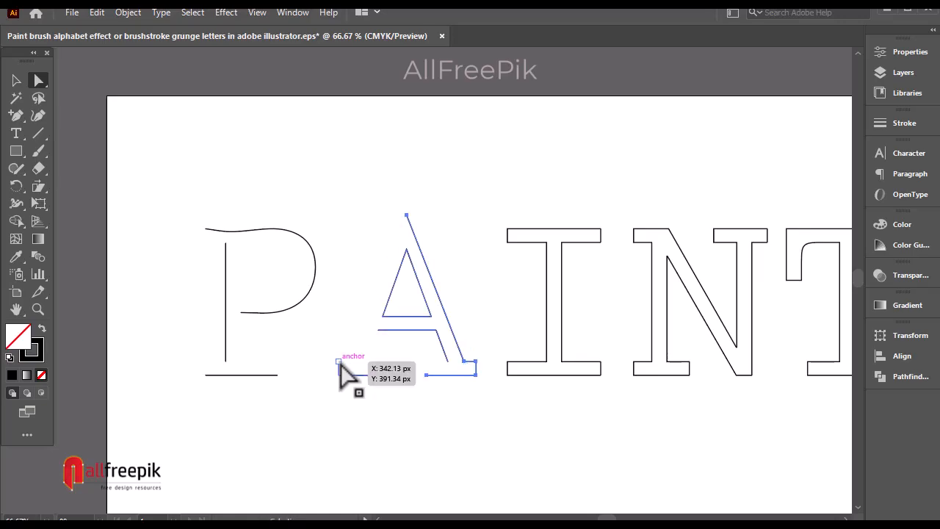
{"action": "key", "text": "ctrl+z"}
- Delete the outer end of the A's left foot, the outer edges of its right foot, and the inner line of its right leg
{"action": "left_click", "coordinate": [339, 362]}
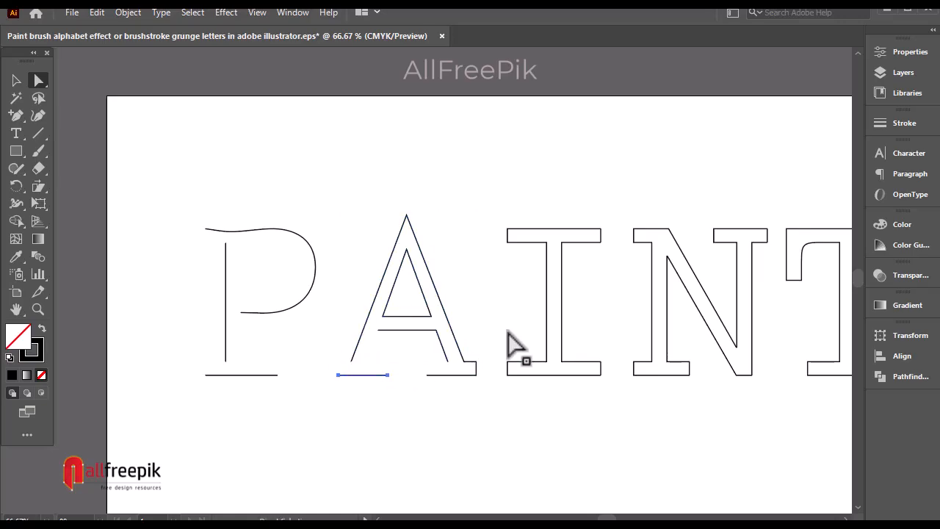
{"action": "left_click", "coordinate": [476, 373]}
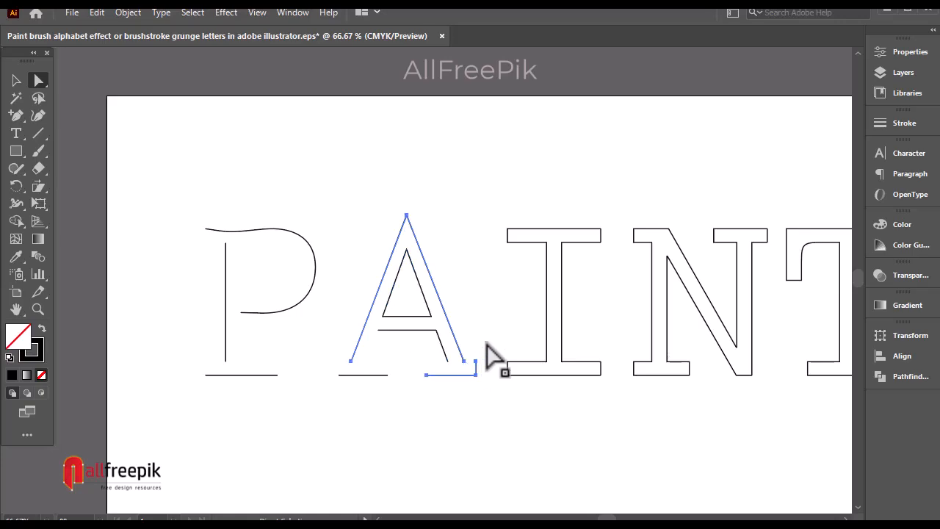
{"action": "left_click", "coordinate": [485, 342]}
{"action": "left_click", "coordinate": [477, 357]}
{"action": "key", "text": "Delete"}
{"action": "left_click", "coordinate": [483, 340]}
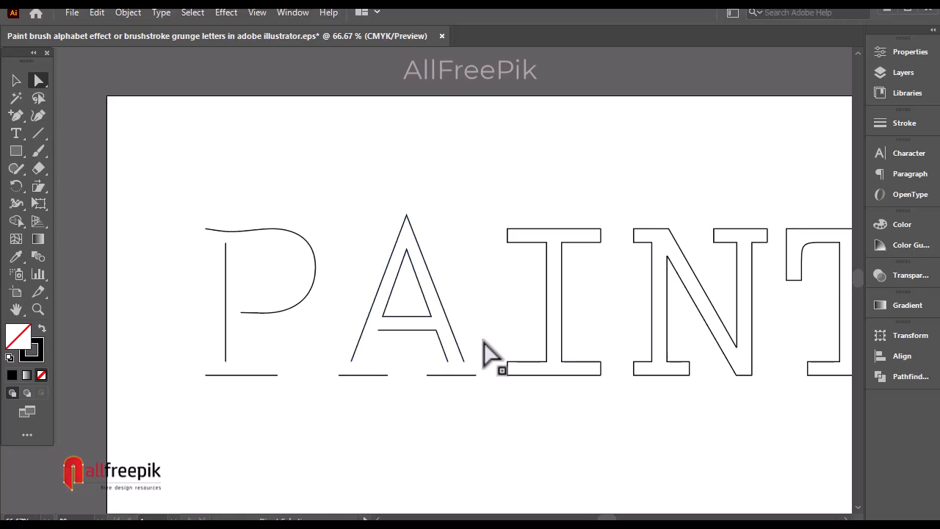
{"action": "left_click", "coordinate": [449, 363]}
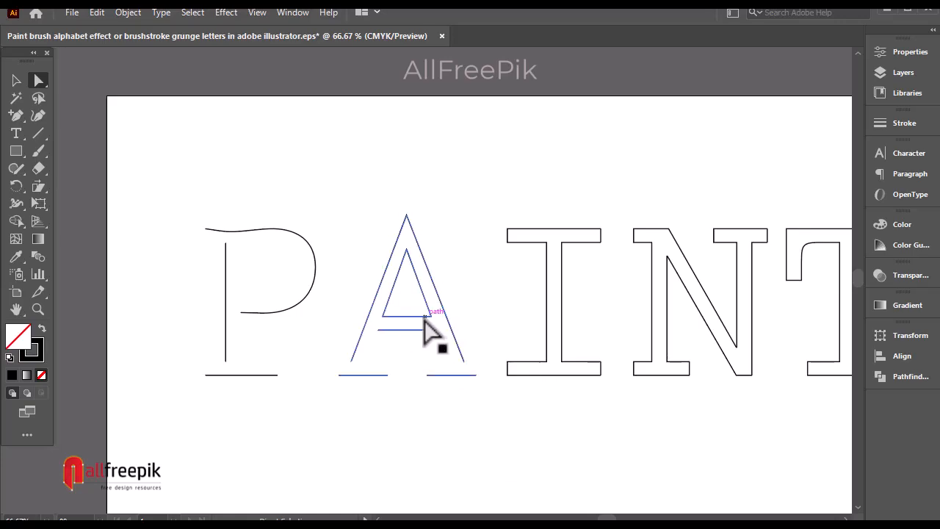
- Delete the A's inner triangle and the lower edges of the I's top serif
{"action": "key", "text": "Delete"}
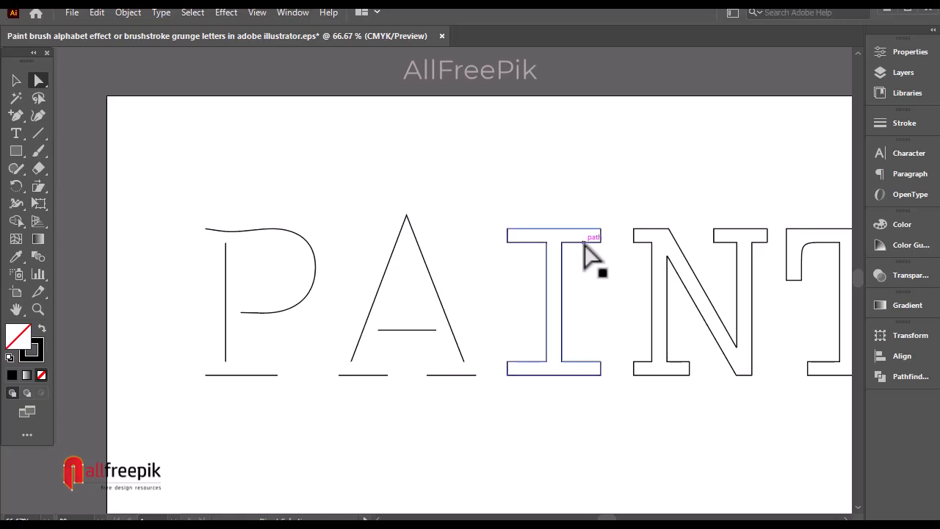
{"action": "left_click", "coordinate": [524, 243]}
{"action": "key", "text": "Delete"}
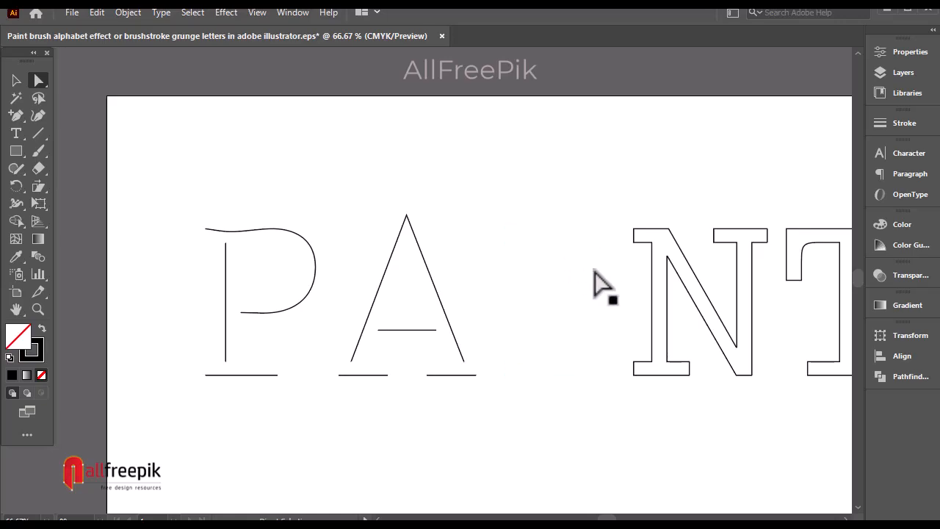
{"action": "key", "text": "ctrl+z"}
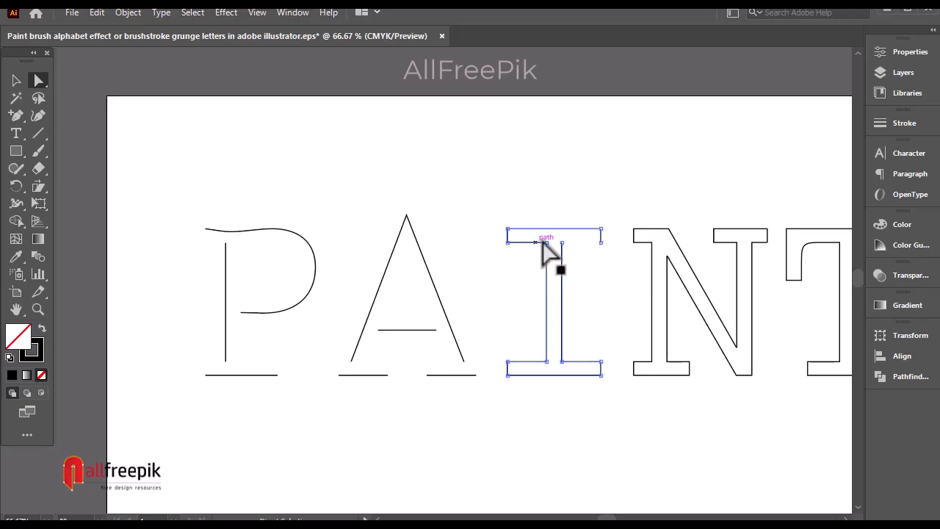
{"action": "key", "text": "Delete"}
{"action": "left_click", "coordinate": [595, 281]}
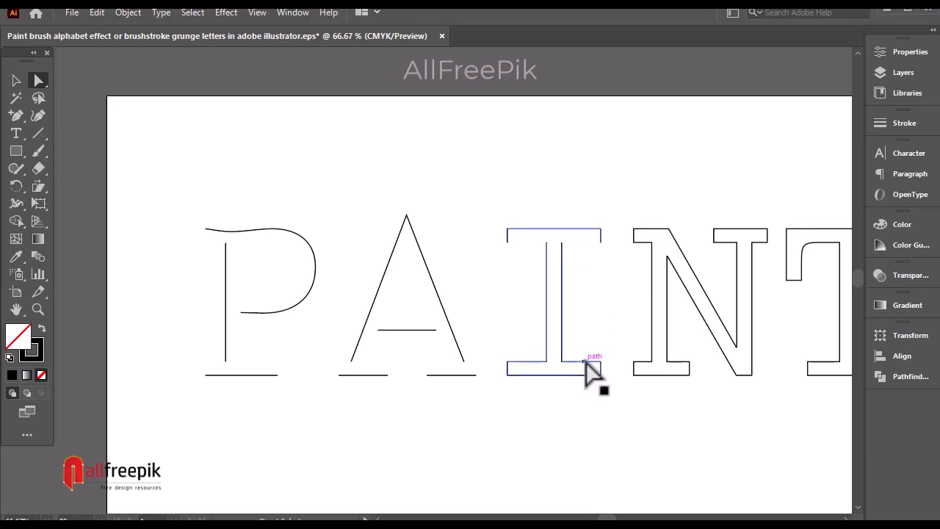
- Reduce the I's base serif to its bottom line and its stem to a single line centered between the serifs
{"action": "key", "text": "Delete"}
{"action": "left_click", "coordinate": [590, 345]}
{"action": "left_click", "coordinate": [533, 362]}
{"action": "key", "text": "Delete"}
{"action": "left_click", "coordinate": [601, 333]}
{"action": "left_click_drag", "start_coordinate": [609, 366], "coordinate": [507, 373]}
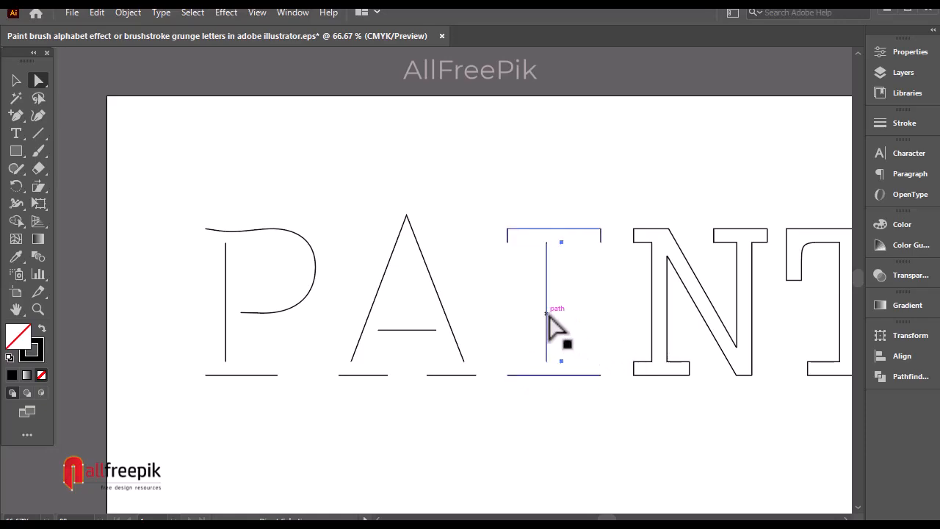
{"action": "left_click_drag", "start_coordinate": [548, 316], "coordinate": [554, 317]}
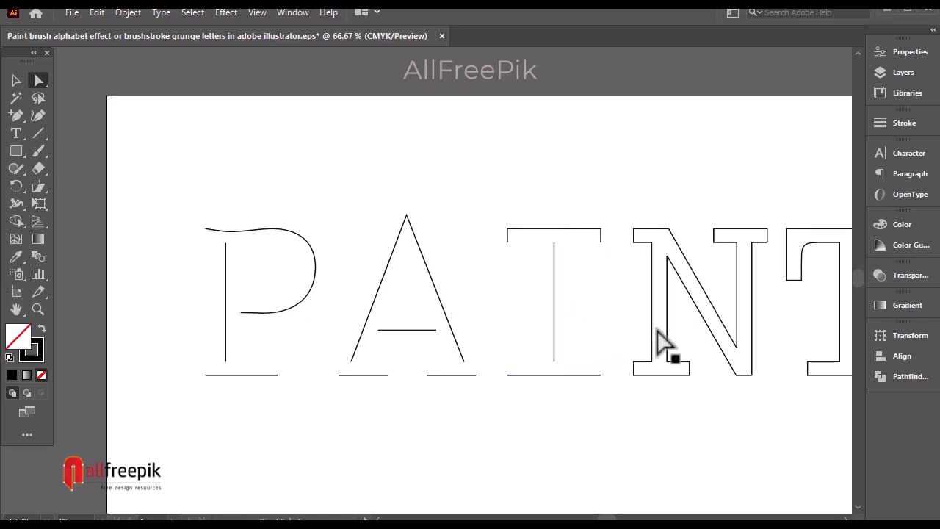
- Delete the upper edges and both ends of the N's left foot serif
{"action": "key", "text": "space"}
{"action": "left_click_drag", "start_coordinate": [675, 325], "coordinate": [461, 321]}
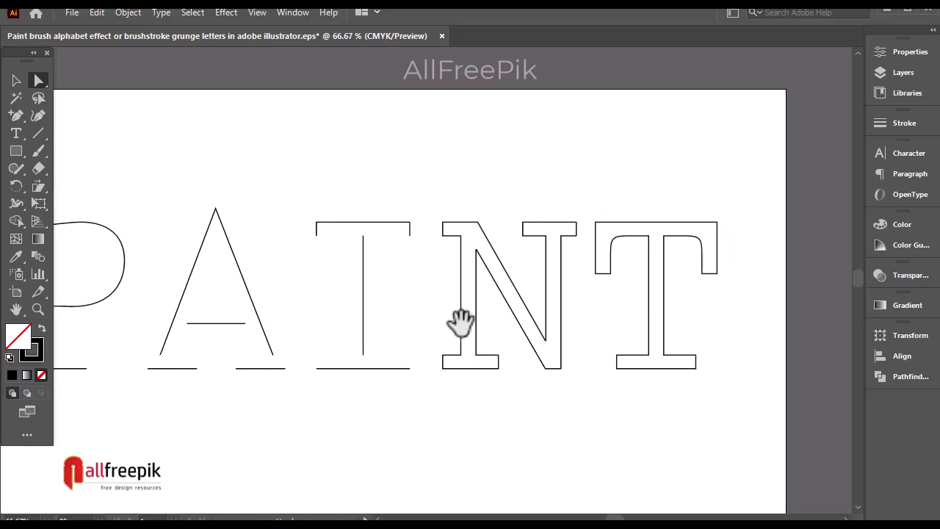
{"action": "left_click", "coordinate": [488, 357]}
{"action": "left_click", "coordinate": [478, 373]}
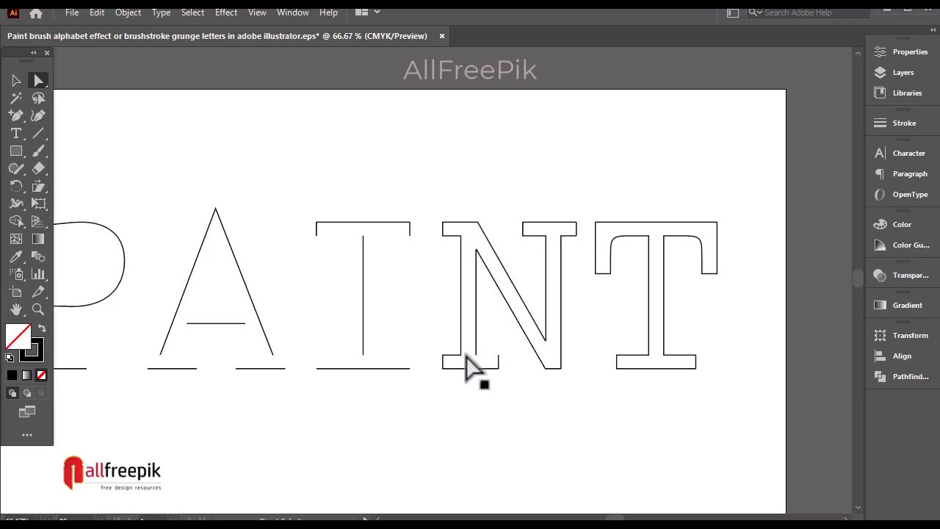
{"action": "left_click", "coordinate": [466, 367]}
{"action": "left_click", "coordinate": [509, 353]}
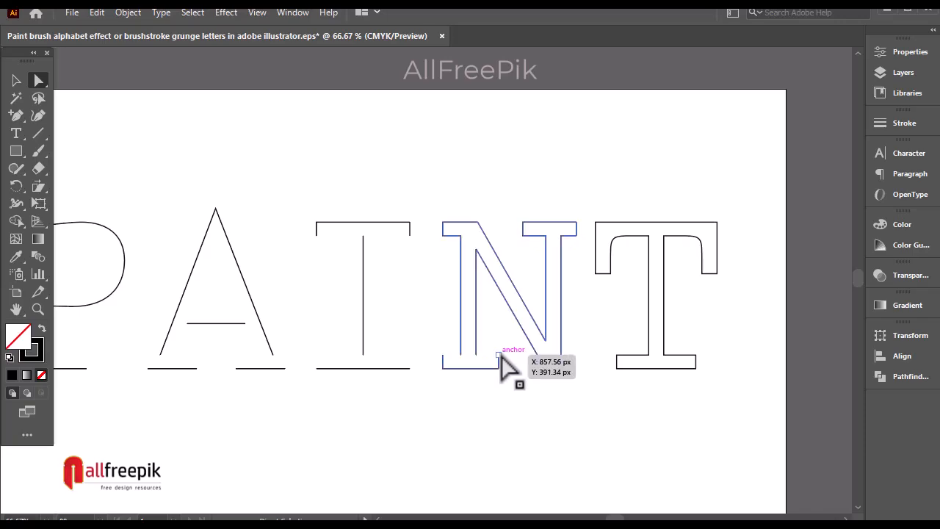
{"action": "left_click", "coordinate": [499, 355]}
{"action": "key", "text": "Delete"}
{"action": "left_click", "coordinate": [443, 356]}
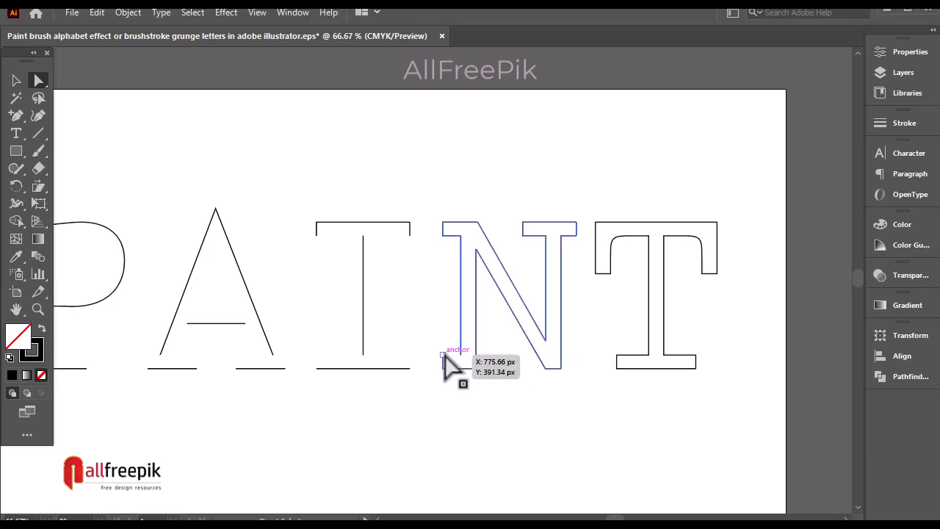
{"action": "key", "text": "Delete"}
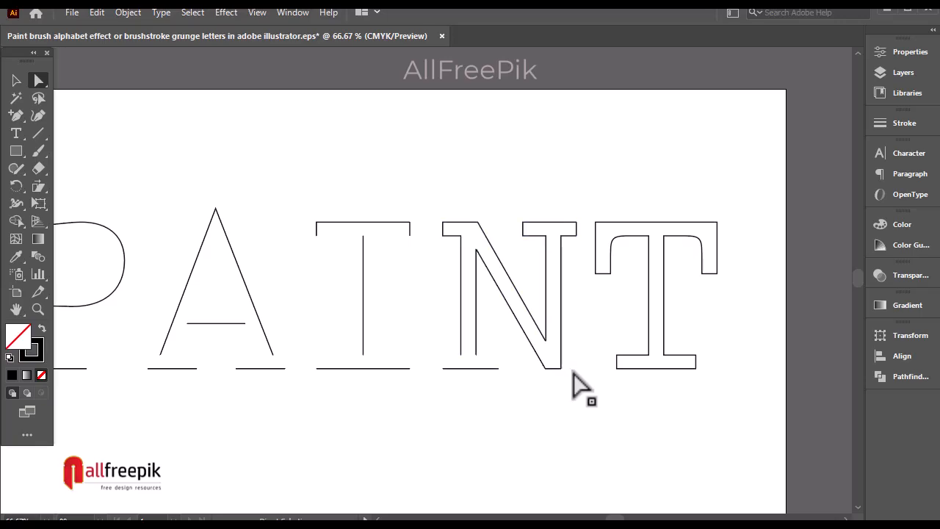
- Delete the lower edges of the N's upper-right serif and the outer line of its right stem
{"action": "left_click", "coordinate": [577, 256]}
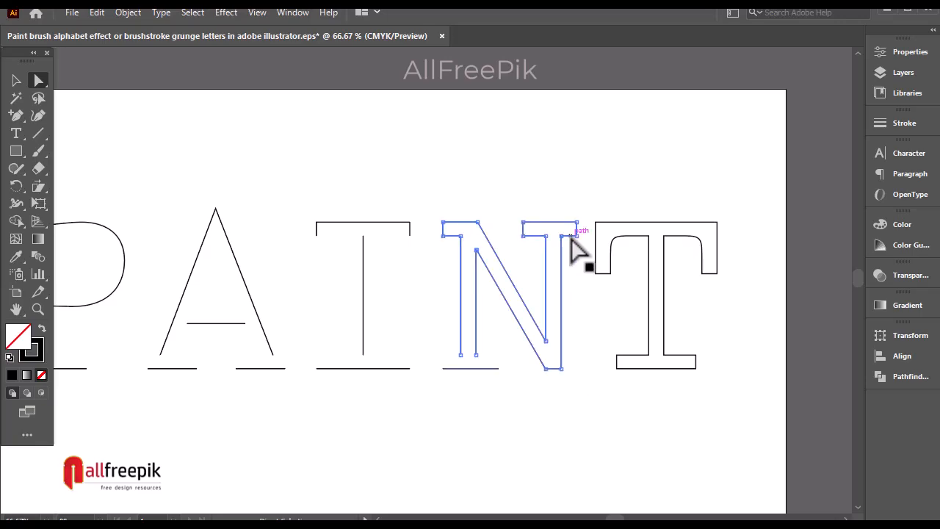
{"action": "left_click", "coordinate": [581, 288]}
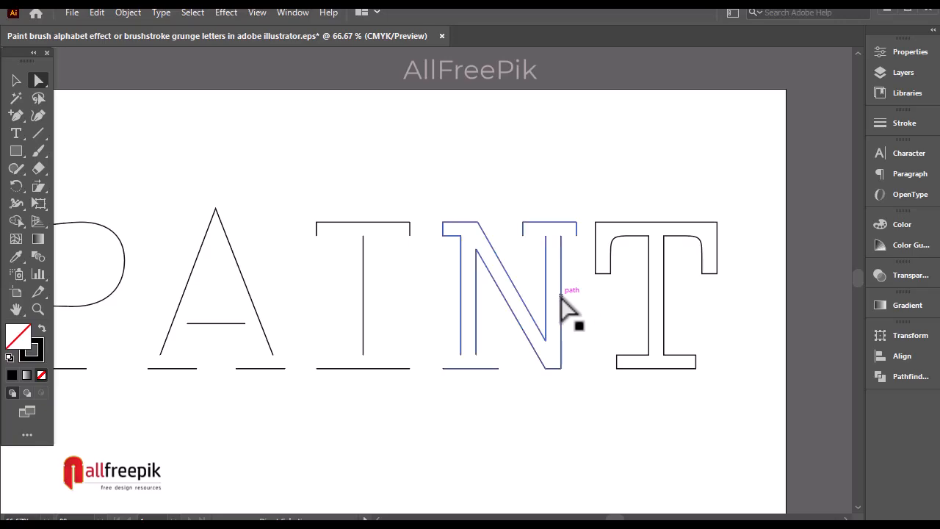
{"action": "key", "text": "Delete"}
{"action": "left_click", "coordinate": [577, 311]}
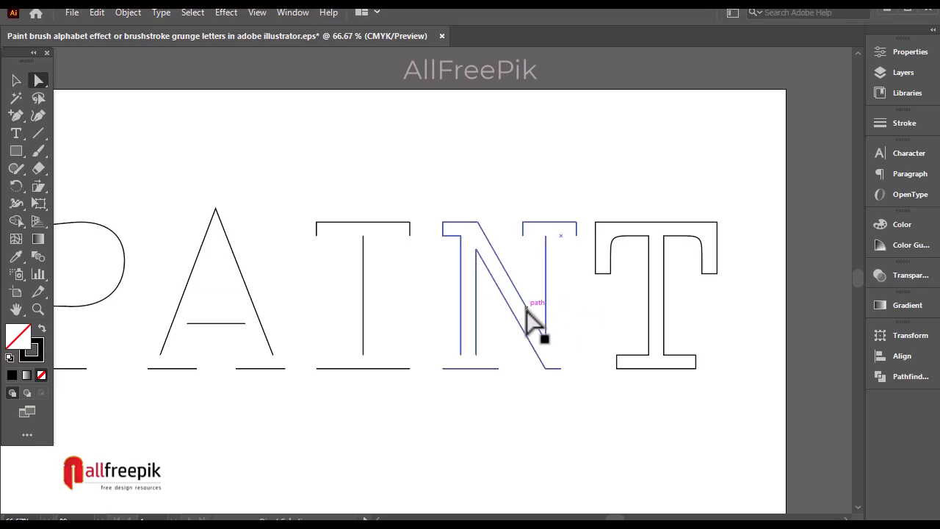
- Delete the short bottom edge at the N's lower-right corner and the upper line of its diagonal
{"action": "left_click", "coordinate": [561, 369]}
{"action": "key", "text": "Delete"}
{"action": "left_click", "coordinate": [588, 340]}
{"action": "left_click", "coordinate": [521, 296]}
{"action": "key", "text": "Delete"}
{"action": "left_click", "coordinate": [580, 332]}
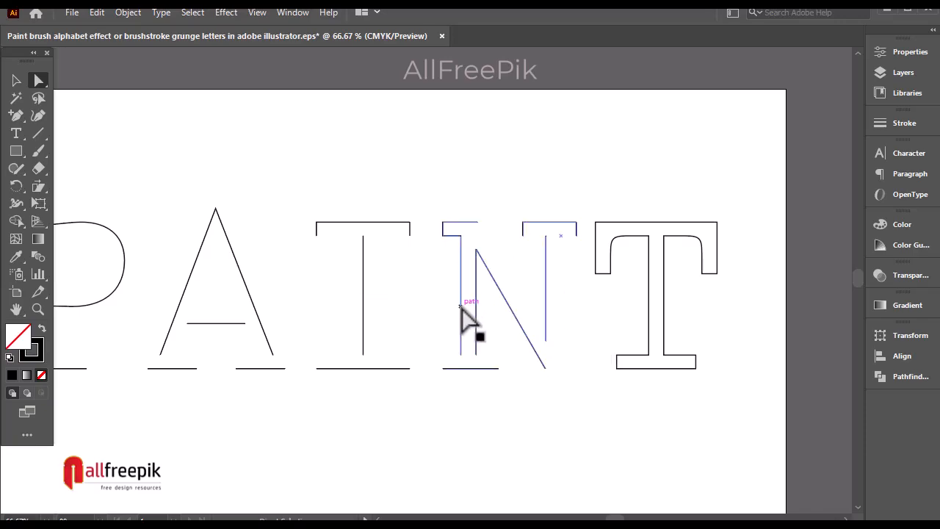
- Try to delete the outer line of the N's left stem and reduce both its top serifs to their top lines
{"action": "left_click", "coordinate": [462, 238]}
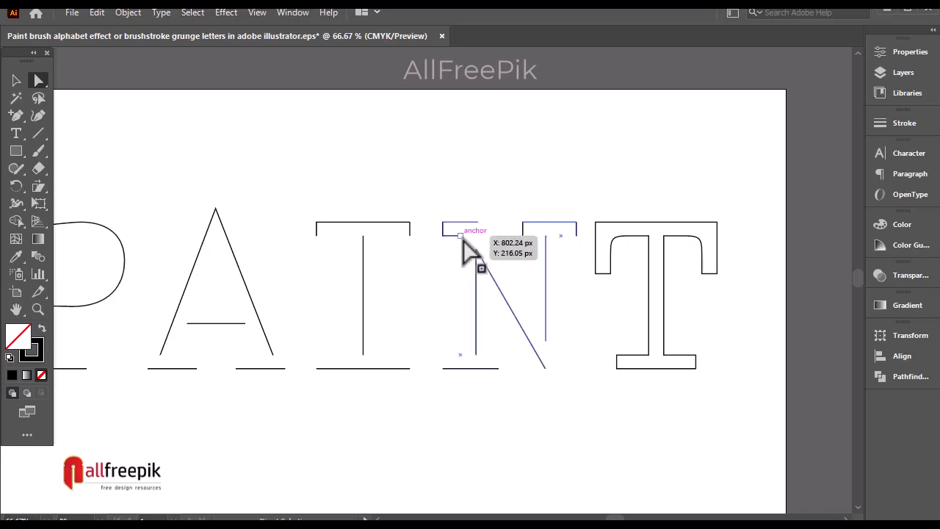
{"action": "key", "text": "Delete"}
{"action": "left_click", "coordinate": [442, 235]}
{"action": "key", "text": "Delete"}
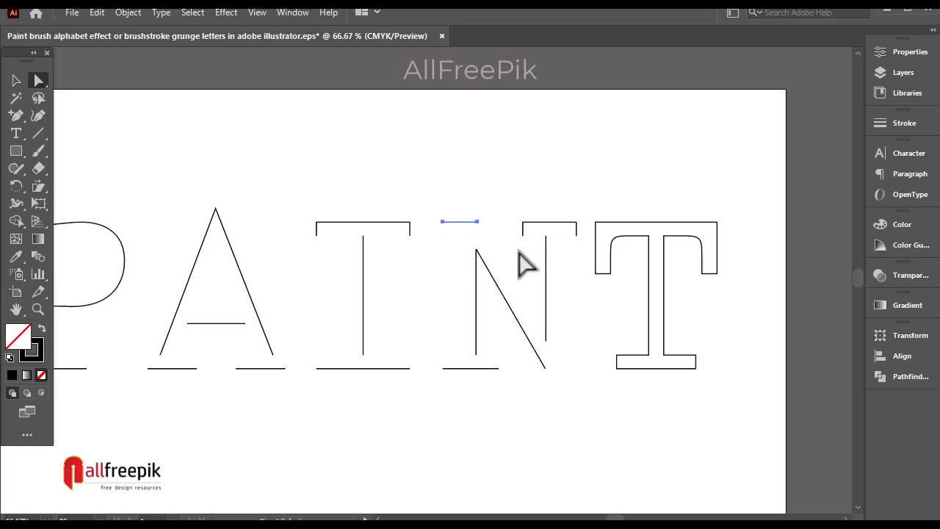
{"action": "left_click", "coordinate": [523, 236]}
{"action": "key", "text": "Delete"}
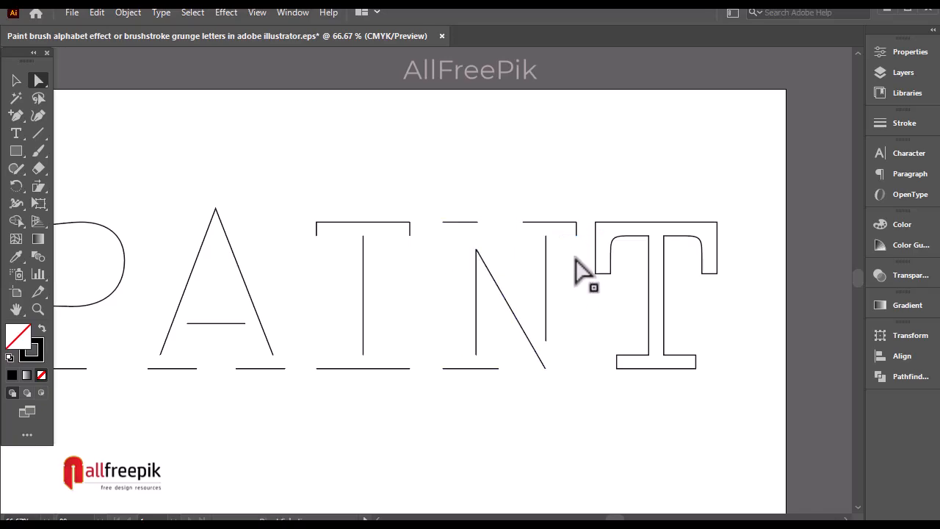
{"action": "left_click", "coordinate": [576, 231]}
{"action": "key", "text": "Delete"}
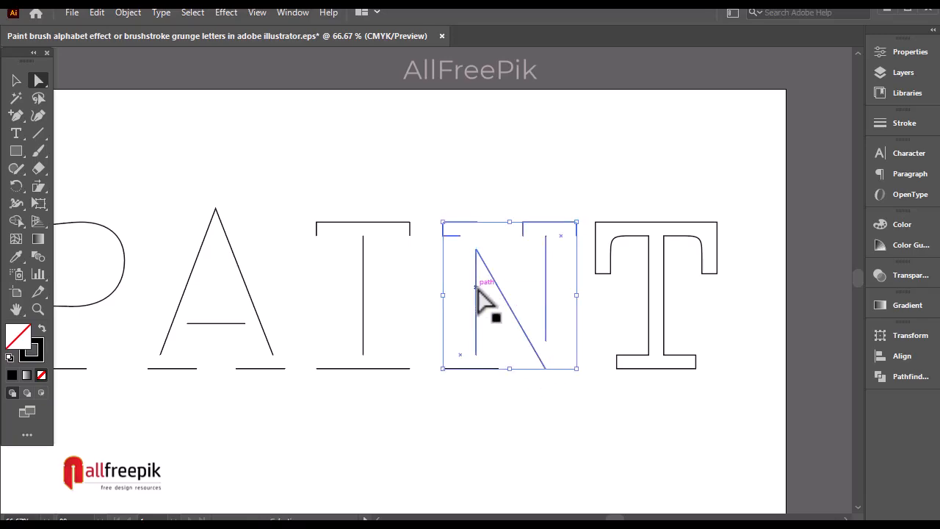
- Delete the lower edge and outer end of the N's upper-left serif, and the inner line of its left stem
{"action": "left_click", "coordinate": [492, 264]}
{"action": "left_click", "coordinate": [448, 236]}
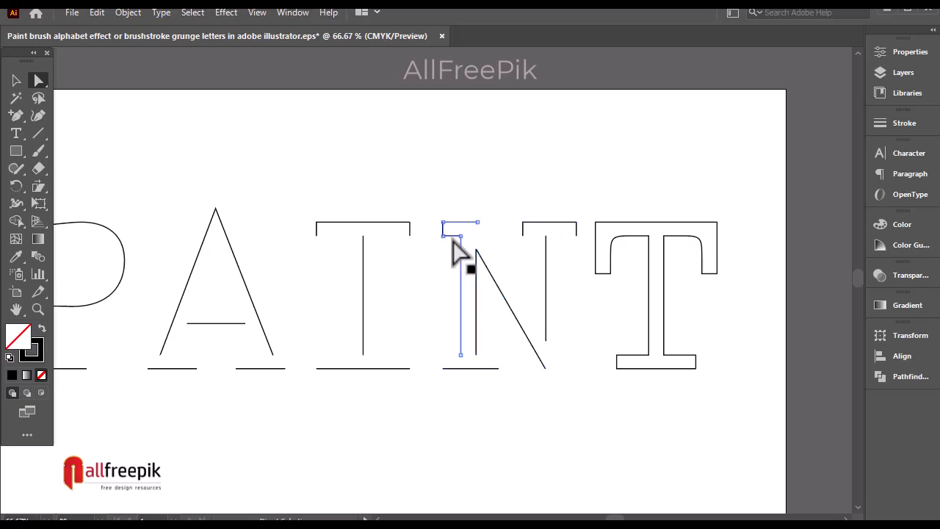
{"action": "key", "text": "Delete"}
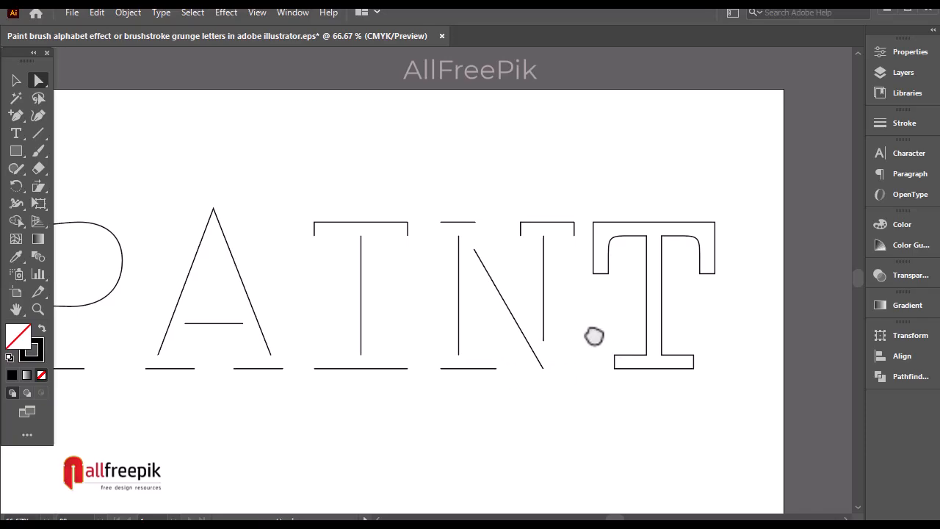
- Delete both short vertical ends of the N's upper-right serif
{"action": "left_click_drag", "start_coordinate": [594, 332], "coordinate": [489, 334]}
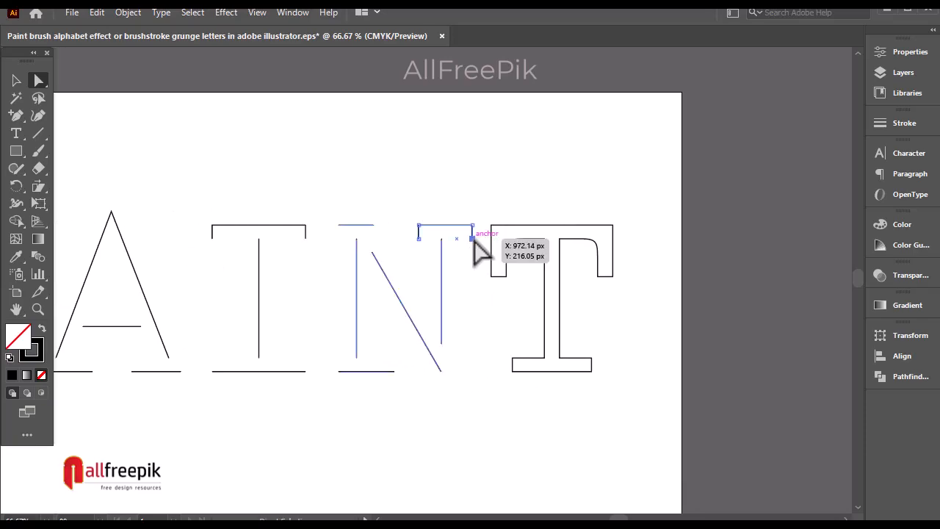
{"action": "key", "text": "Delete"}
{"action": "left_click", "coordinate": [419, 256]}
{"action": "left_click", "coordinate": [419, 239]}
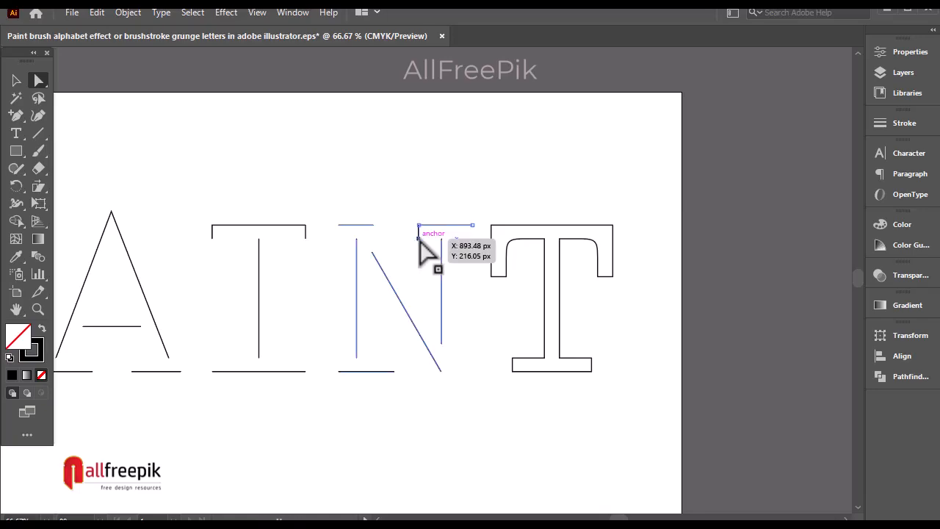
{"action": "key", "text": "Delete"}
{"action": "left_click", "coordinate": [657, 332]}
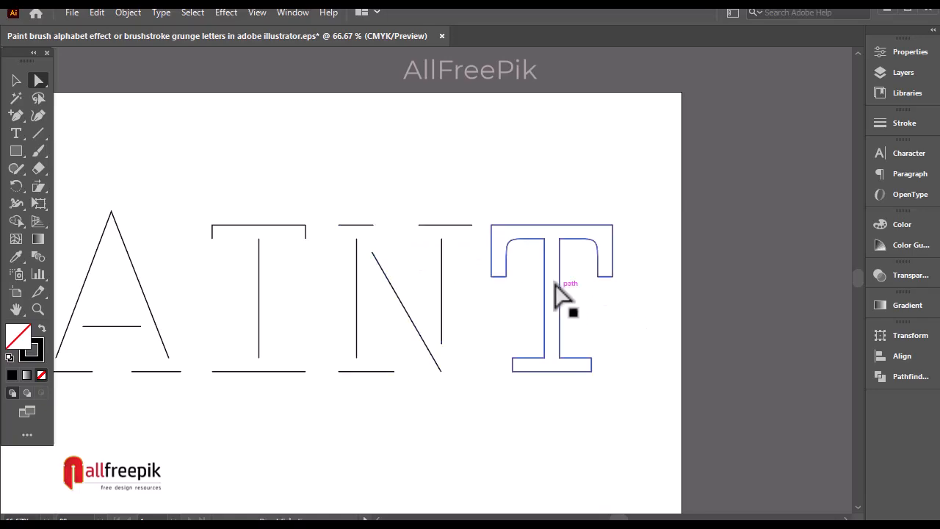
- Delete the inner curved edge, bottom end and outer edge of the T's left arm, keeping its top line
{"action": "left_click", "coordinate": [523, 239]}
{"action": "key", "text": "Delete"}
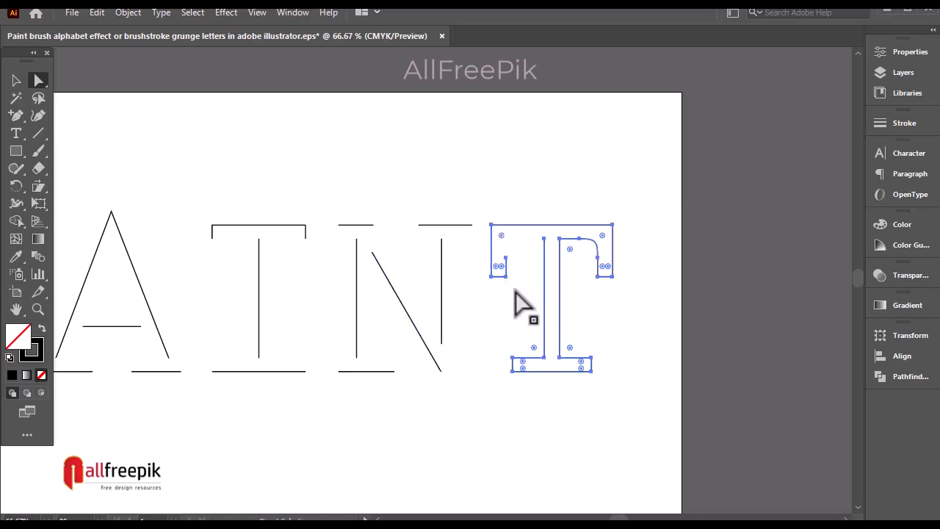
{"action": "left_click", "coordinate": [512, 288]}
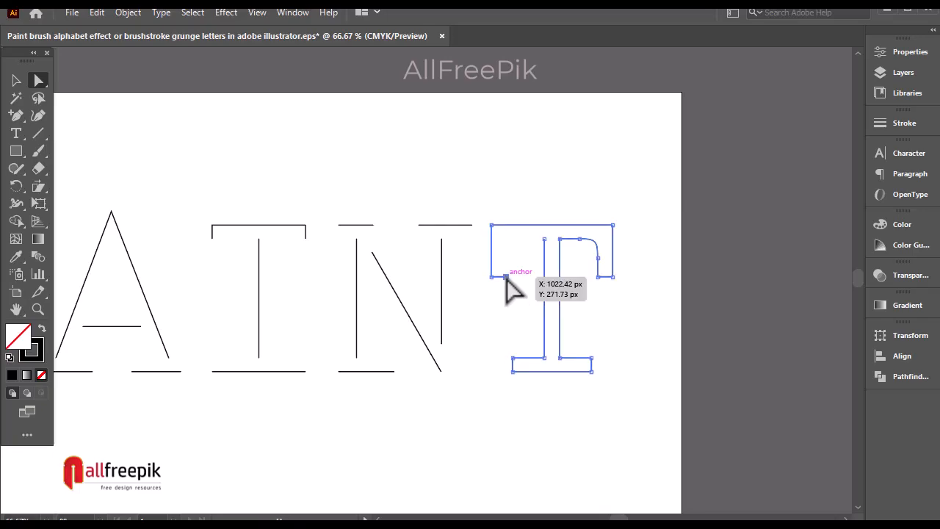
{"action": "key", "text": "Delete"}
{"action": "left_click", "coordinate": [506, 311]}
{"action": "left_click", "coordinate": [491, 277]}
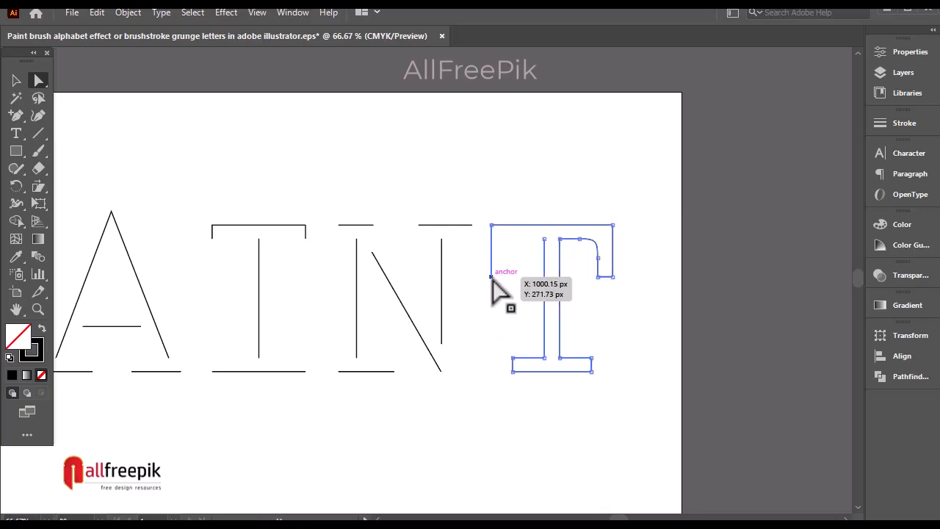
{"action": "key", "text": "Delete"}
{"action": "left_click", "coordinate": [592, 277]}
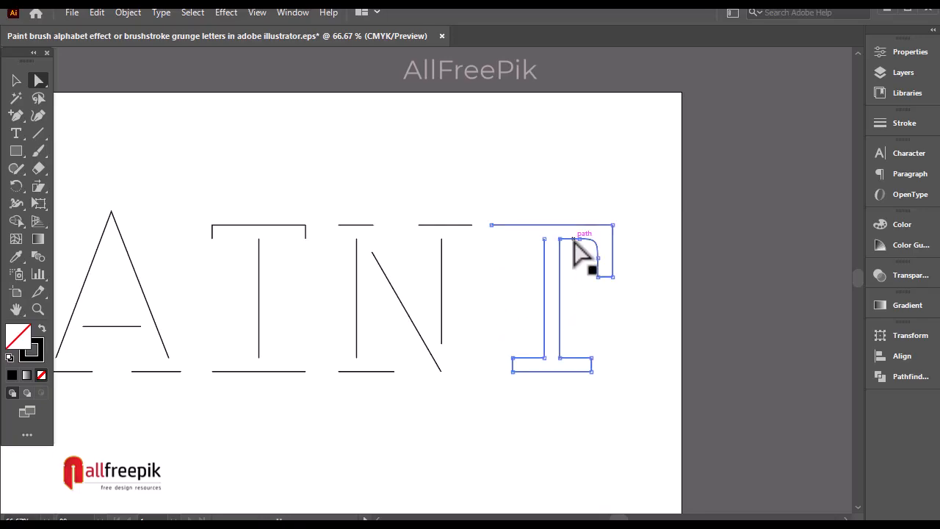
- Delete the inner curved edge, bottom end and outer edge of the T's right arm
{"action": "left_click", "coordinate": [574, 243]}
{"action": "key", "text": "Delete"}
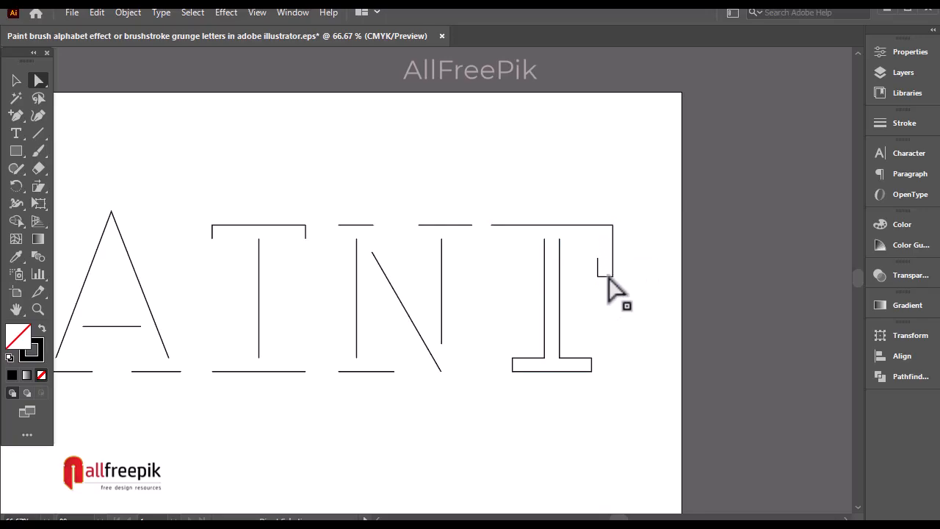
{"action": "left_click_drag", "start_coordinate": [597, 258], "coordinate": [613, 277]}
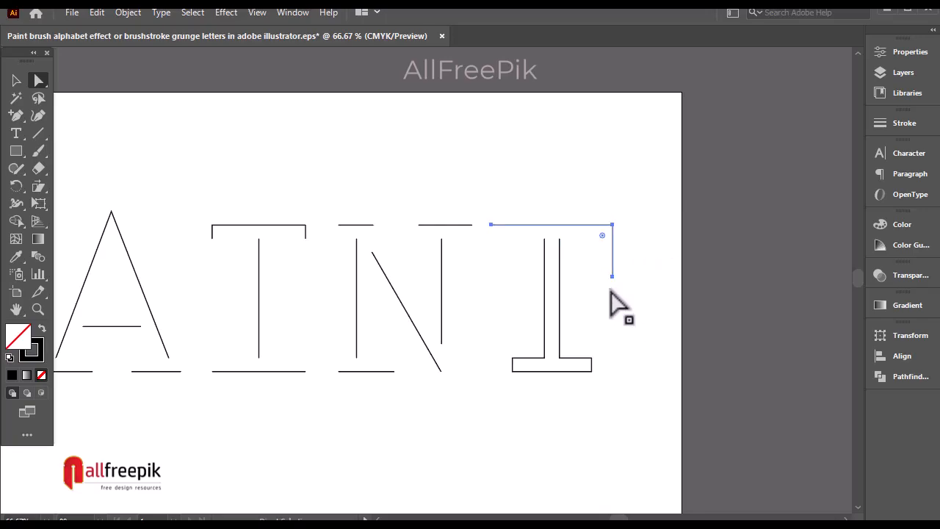
{"action": "left_click", "coordinate": [612, 278]}
{"action": "key", "text": "Delete"}
{"action": "left_click", "coordinate": [629, 309]}
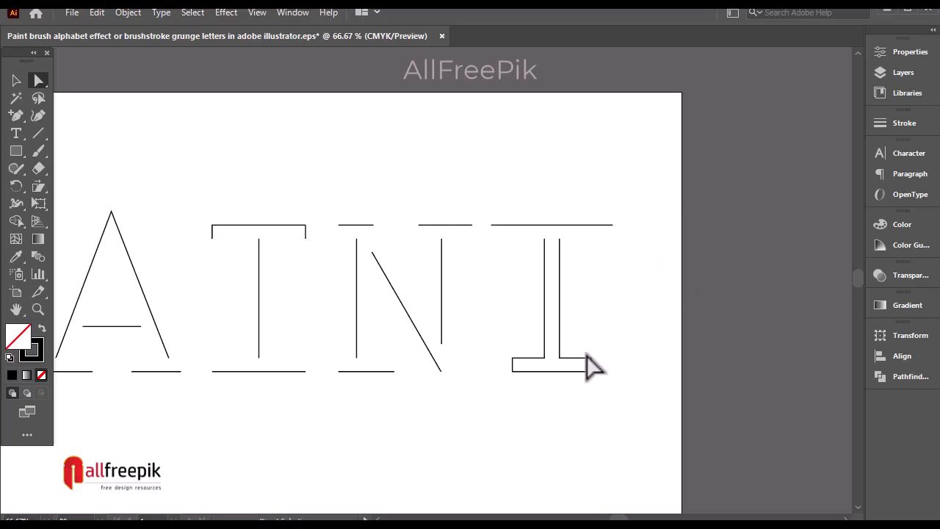
- Delete the upper edges and both short ends of the T's base serif
{"action": "left_click", "coordinate": [584, 358]}
{"action": "key", "text": "Delete"}
{"action": "left_click", "coordinate": [623, 346]}
{"action": "left_click", "coordinate": [527, 359]}
{"action": "key", "text": "Delete"}
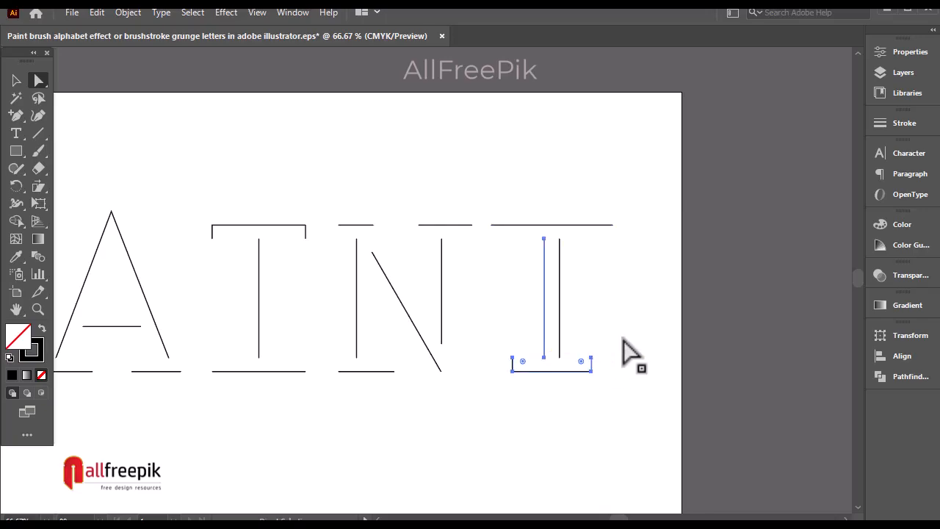
{"action": "left_click", "coordinate": [623, 340]}
{"action": "left_click", "coordinate": [590, 358]}
{"action": "key", "text": "Delete"}
{"action": "left_click", "coordinate": [513, 359]}
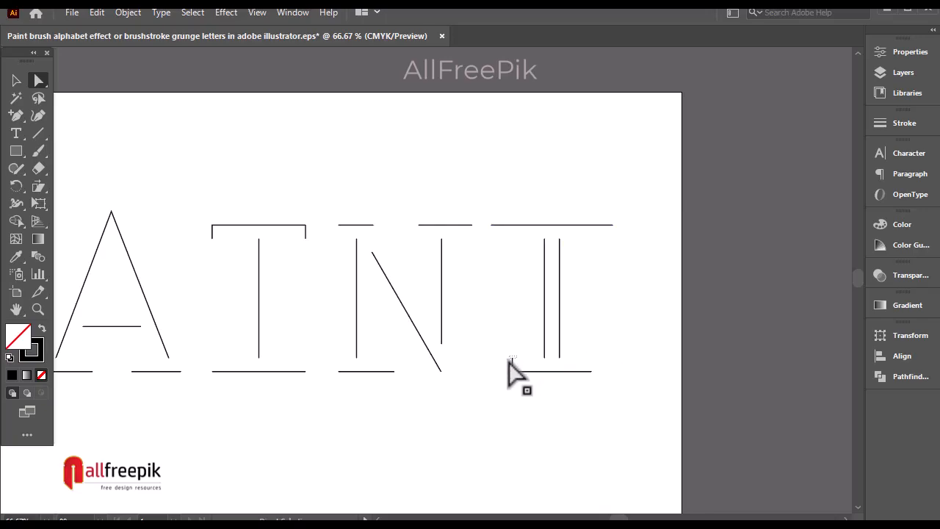
{"action": "key", "text": "Delete"}
- Delete the right line of the T's stem and try shifting the remaining stem line toward the letter's center
{"action": "left_click", "coordinate": [566, 318]}
{"action": "left_click", "coordinate": [562, 317]}
{"action": "key", "text": "Delete"}
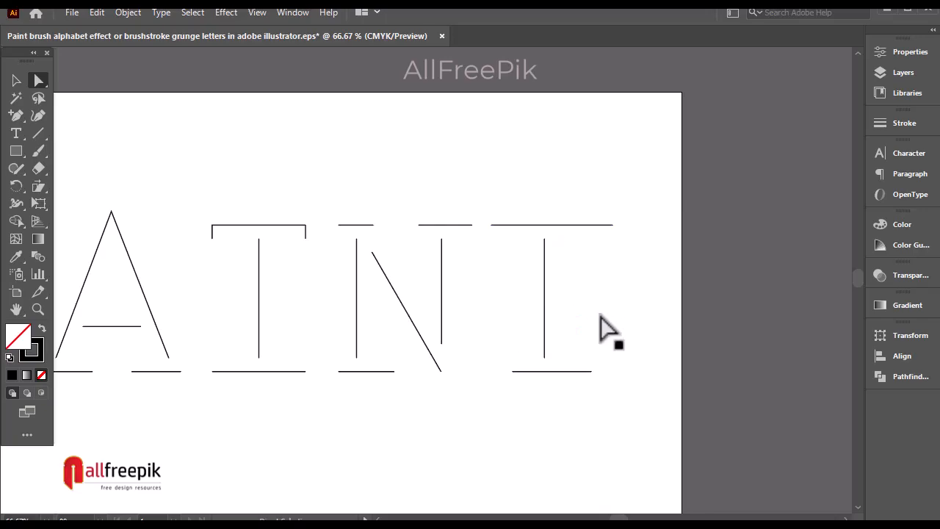
{"action": "left_click_drag", "start_coordinate": [544, 310], "coordinate": [553, 311]}
{"action": "key", "text": "ctrl+z"}
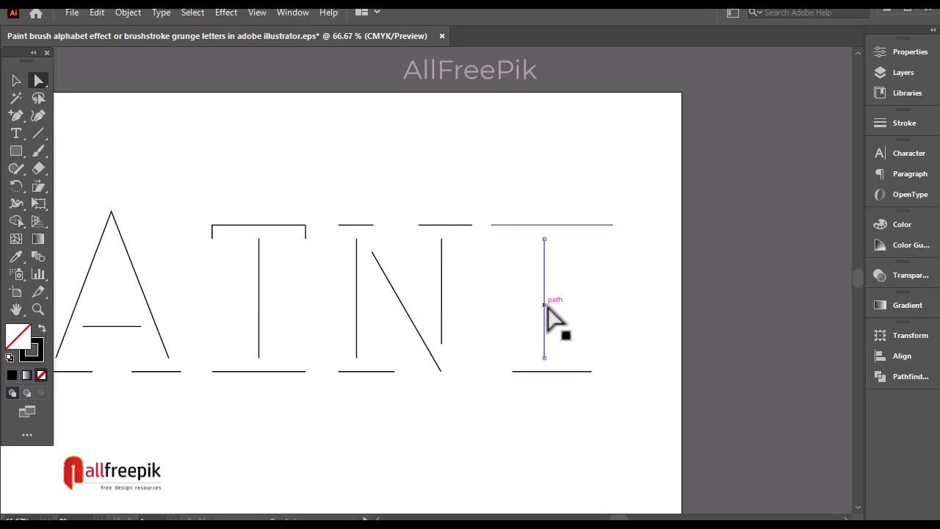
- Shift the T's remaining stem line right to center it between the letter's top and base lines
{"action": "left_click_drag", "start_coordinate": [544, 304], "coordinate": [552, 307]}
{"action": "left_click_drag", "start_coordinate": [643, 222], "coordinate": [596, 477]}
{"action": "scroll", "coordinate": [529, 443], "scroll_direction": "down", "scroll_amount": 1}
{"action": "left_click_drag", "start_coordinate": [504, 419], "coordinate": [509, 432]}
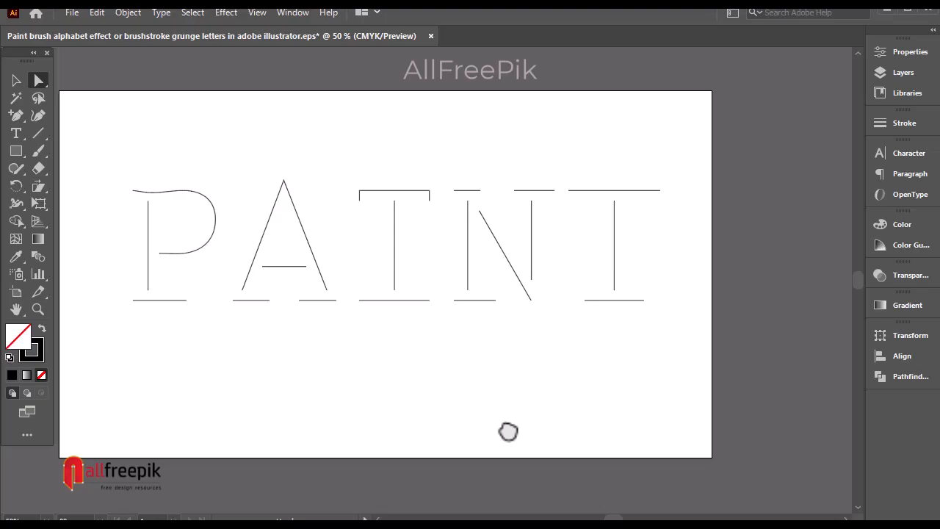
- Delete the two short vertical ends hanging from the I's upper serif line
{"action": "left_click", "coordinate": [432, 205]}
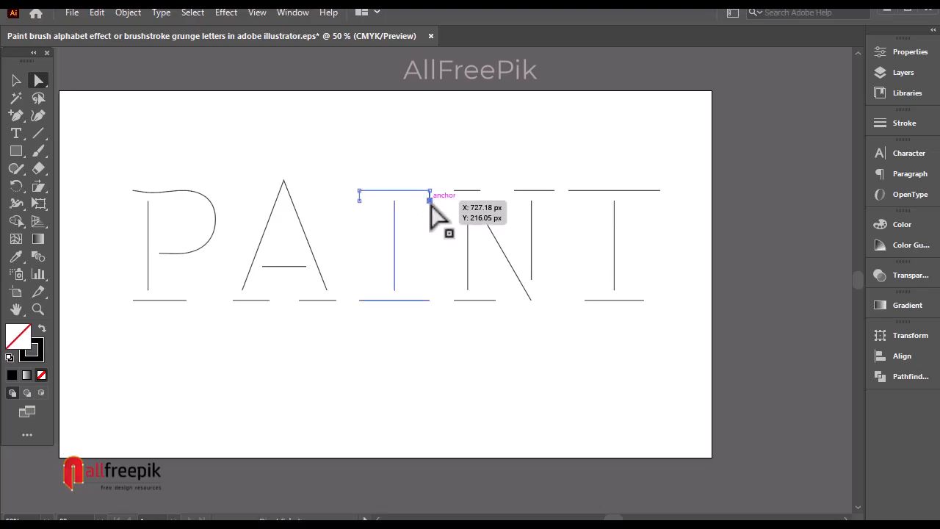
{"action": "key", "text": "Delete"}
{"action": "left_click", "coordinate": [360, 201]}
{"action": "key", "text": "Delete"}
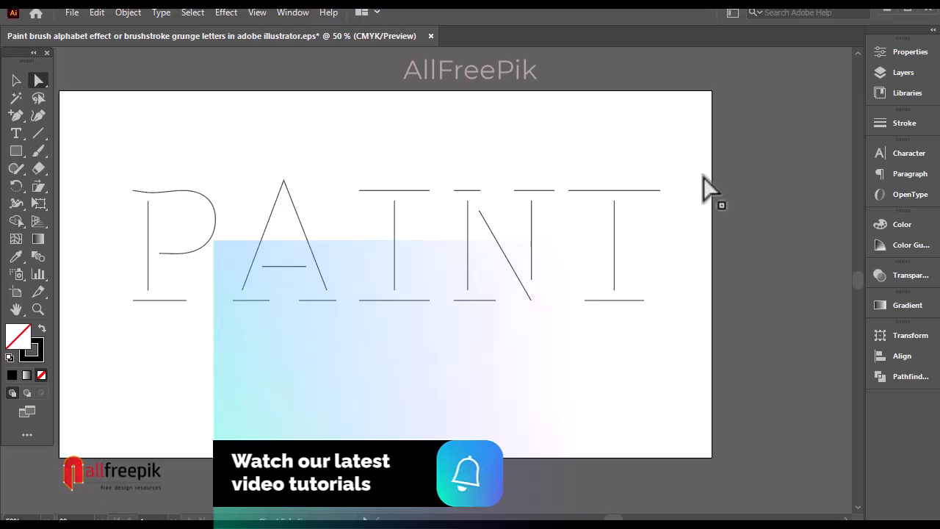
- Select all the letter strokes of PAINT together and move the whole word slightly left on the artboard
{"action": "mouse_move", "coordinate": [706, 159]}
{"action": "left_mouse_down"}
{"action": "mouse_move", "coordinate": [374, 310]}
{"action": "mouse_move", "coordinate": [81, 379]}
{"action": "left_mouse_up"}
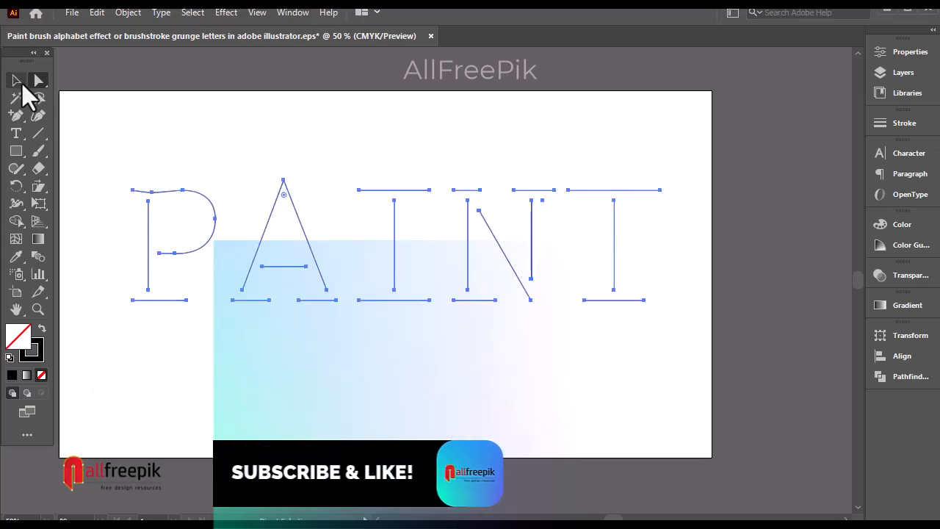
{"action": "left_click", "coordinate": [18, 81]}
{"action": "mouse_move", "coordinate": [311, 252]}
{"action": "left_mouse_down"}
{"action": "mouse_move", "coordinate": [283, 238]}
{"action": "mouse_move", "coordinate": [311, 252]}
{"action": "left_mouse_up"}
{"action": "left_click", "coordinate": [491, 384]}
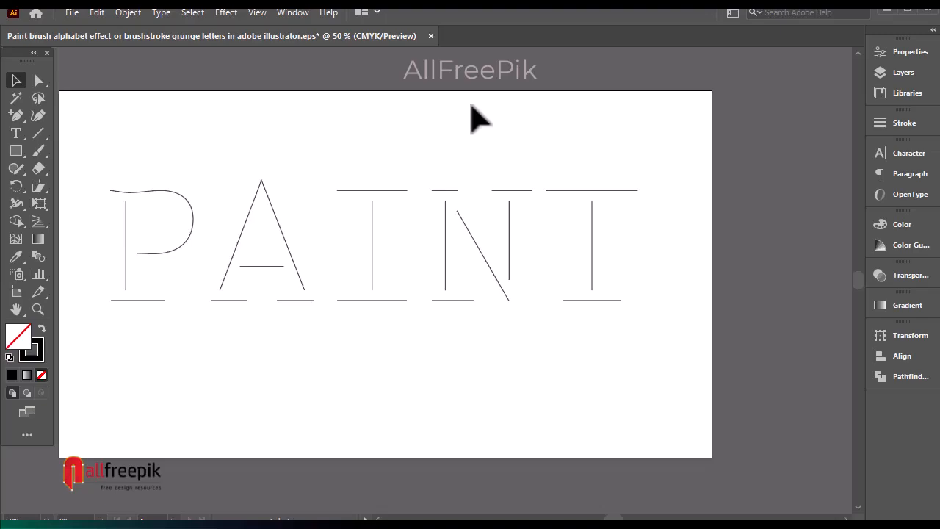
- Open the Artistic_Paintbrush brush library and place it beside the artboard, clear of most of the lettering
{"action": "left_click", "coordinate": [293, 13]}
{"action": "mouse_move", "coordinate": [407, 451]}
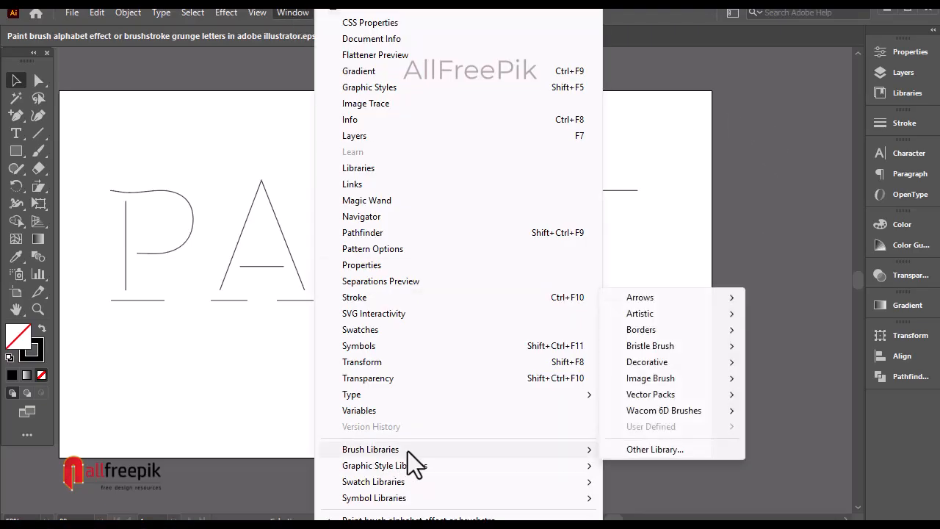
{"action": "mouse_move", "coordinate": [668, 315]}
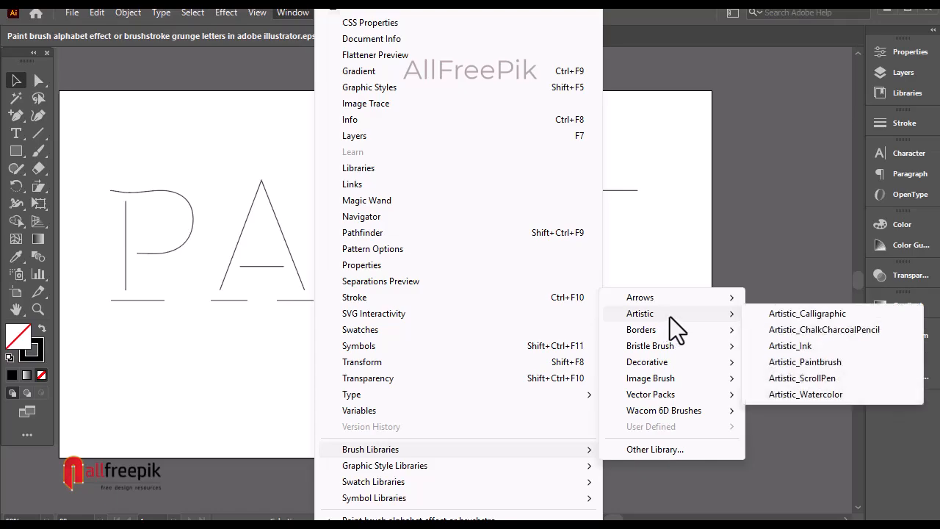
{"action": "left_click", "coordinate": [826, 364]}
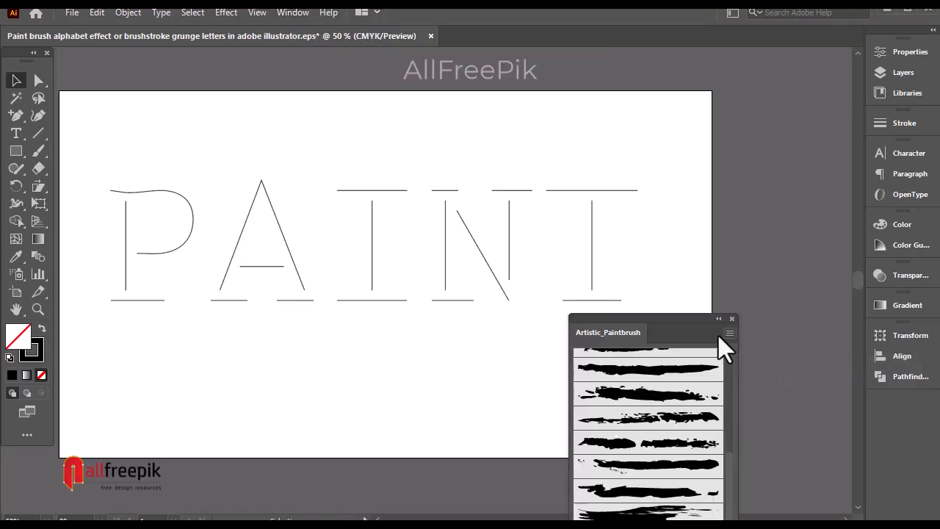
{"action": "left_click_drag", "start_coordinate": [718, 332], "coordinate": [757, 163]}
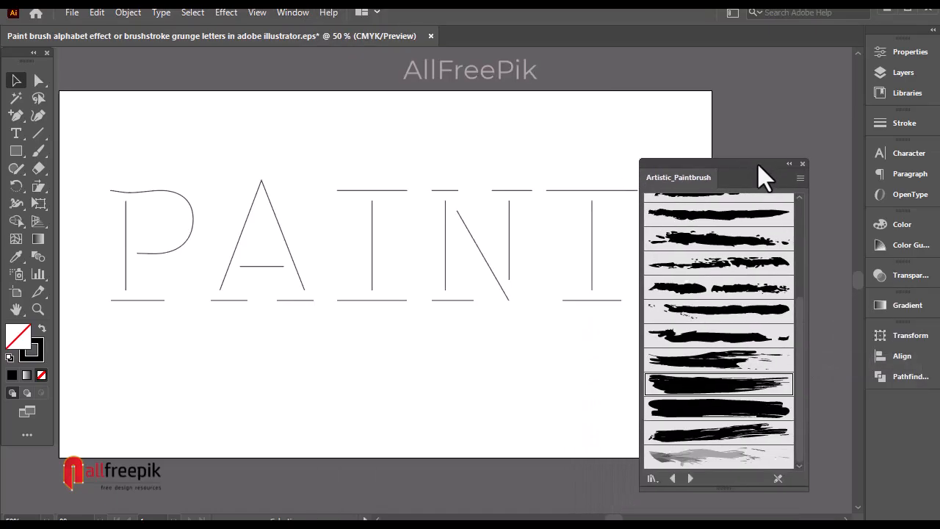
{"action": "mouse_move", "coordinate": [297, 387]}
{"action": "left_mouse_down"}
{"action": "mouse_move", "coordinate": [281, 388]}
{"action": "mouse_move", "coordinate": [364, 390]}
{"action": "left_mouse_up"}
{"action": "left_click", "coordinate": [300, 388]}
{"action": "left_click", "coordinate": [397, 404]}
{"action": "left_click", "coordinate": [332, 386]}
{"action": "left_click", "coordinate": [478, 404]}
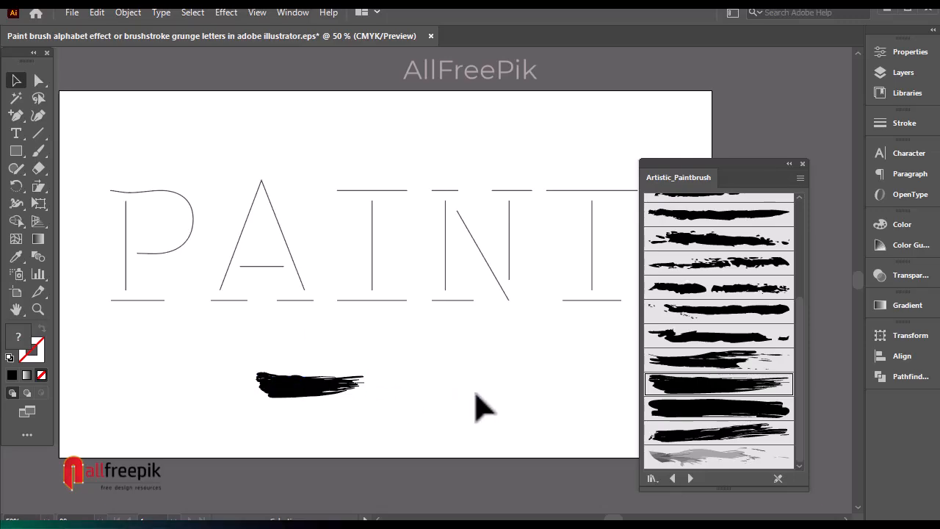
{"action": "key", "text": "ctrl+z"}
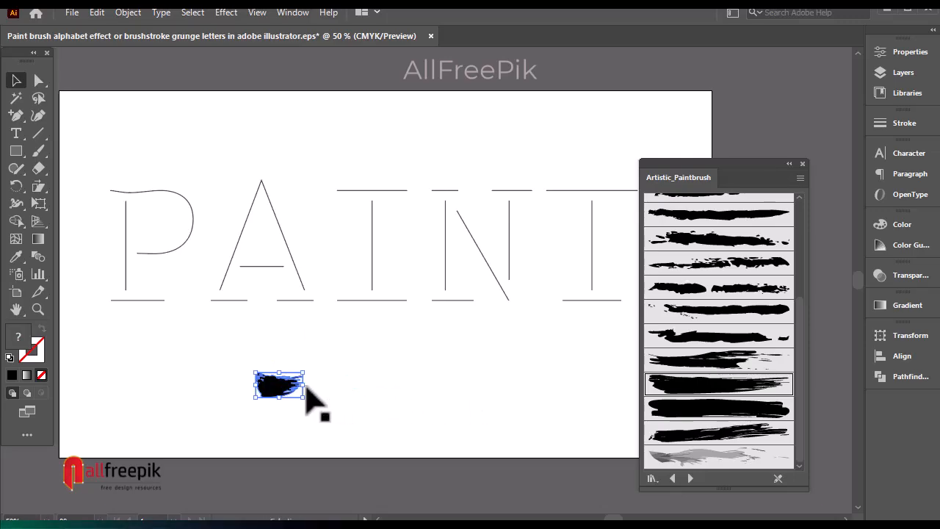
{"action": "key", "text": "Delete"}
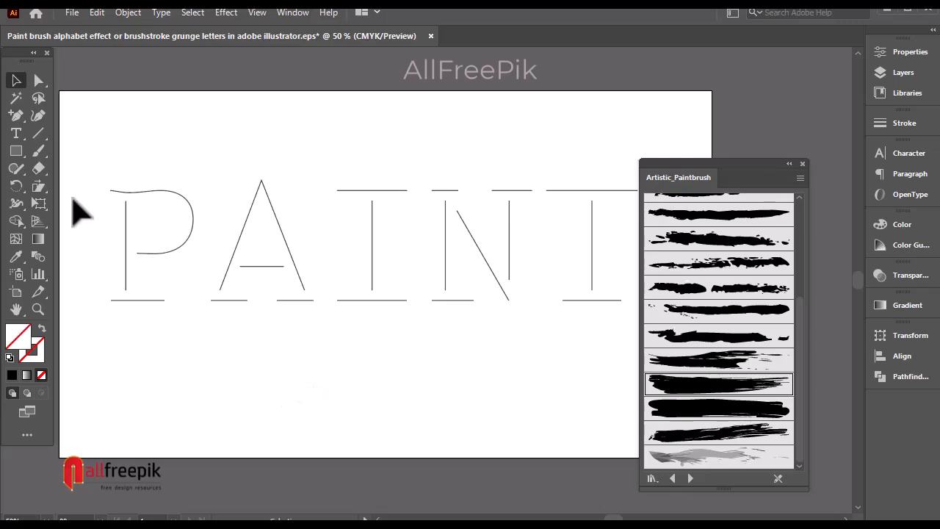
- Draw a short horizontal line below the lettering, apply the thick dry brush from the Artistic_Paintbrush library and lengthen the line
{"action": "left_click_drag", "start_coordinate": [211, 367], "coordinate": [291, 367]}
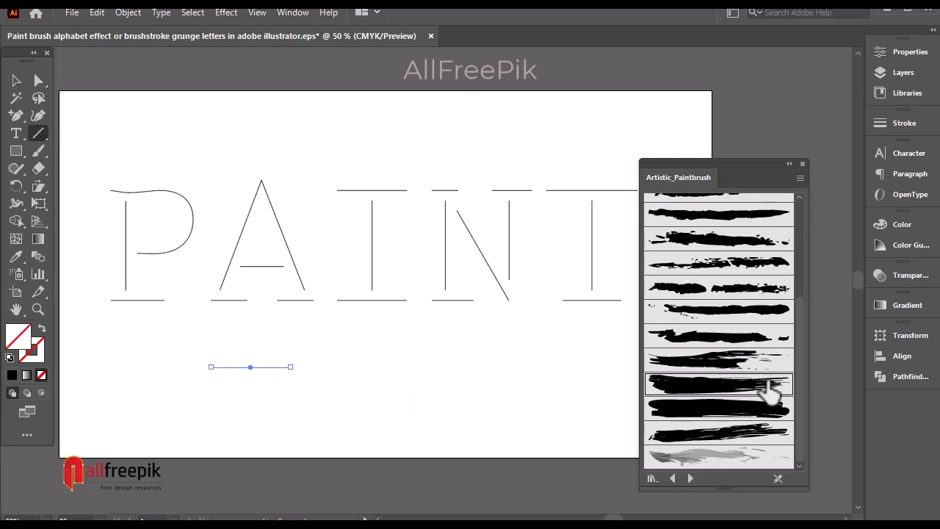
{"action": "left_click", "coordinate": [751, 393]}
{"action": "left_click", "coordinate": [16, 80]}
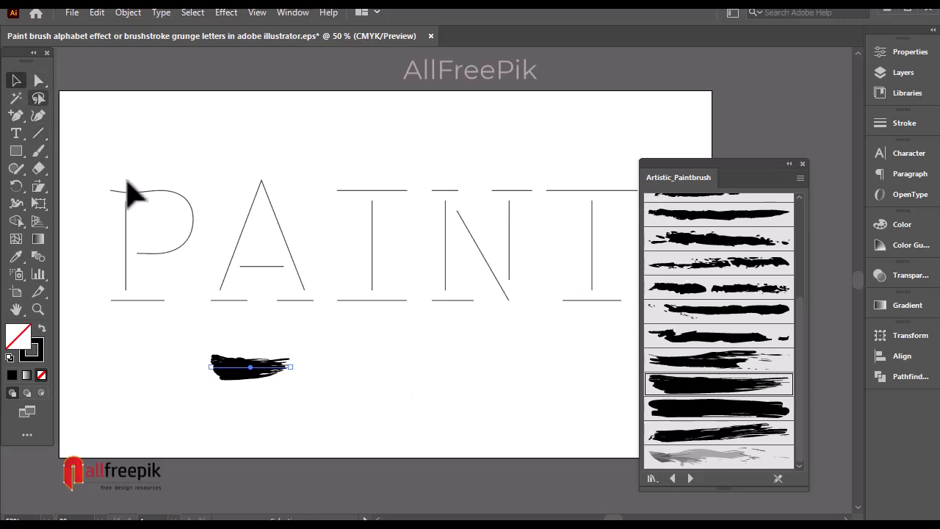
{"action": "left_click_drag", "start_coordinate": [292, 367], "coordinate": [320, 367]}
- Expand the brushed line's appearance and move the expanded stroke right, to below the I
{"action": "left_click", "coordinate": [295, 372]}
{"action": "left_click", "coordinate": [125, 13]}
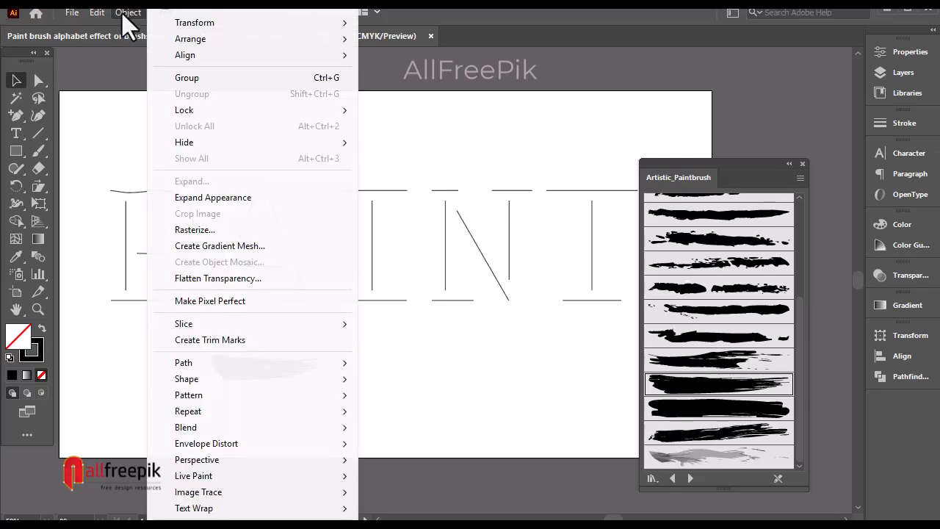
{"action": "left_click", "coordinate": [214, 200]}
{"action": "left_click", "coordinate": [405, 348]}
{"action": "left_click_drag", "start_coordinate": [281, 369], "coordinate": [391, 370]}
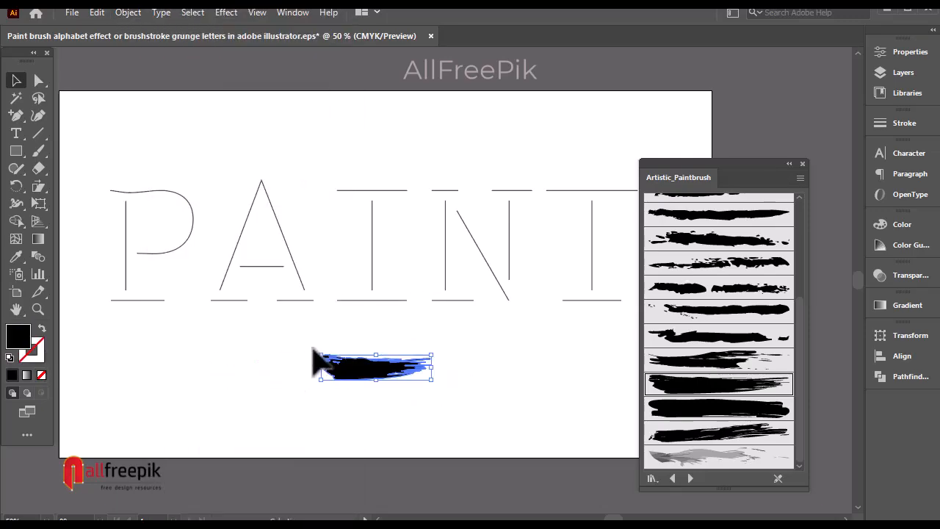
{"action": "left_click", "coordinate": [269, 399]}
{"action": "left_click", "coordinate": [365, 366]}
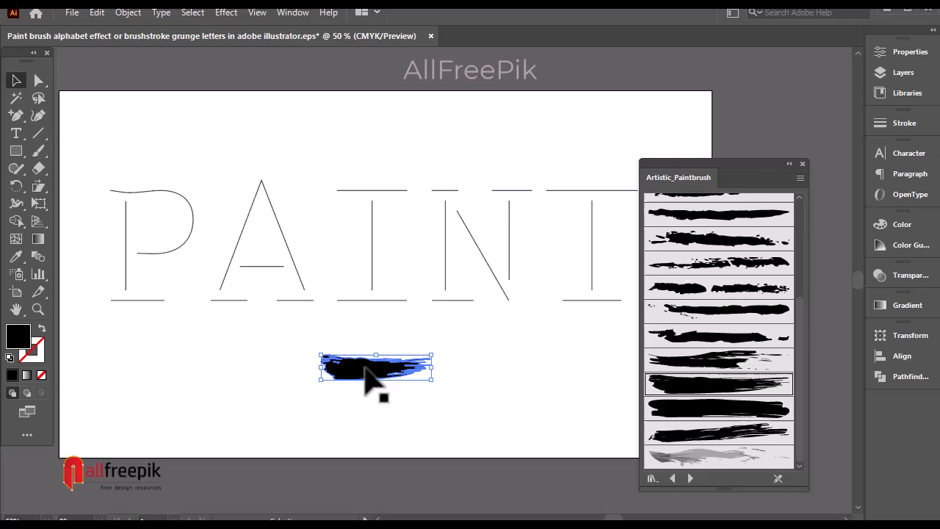
- Copy the expanded brush stroke and paste the copy directly in front of it
{"action": "key", "text": "ctrl+a"}
{"action": "left_click", "coordinate": [498, 358]}
{"action": "left_click", "coordinate": [370, 367]}
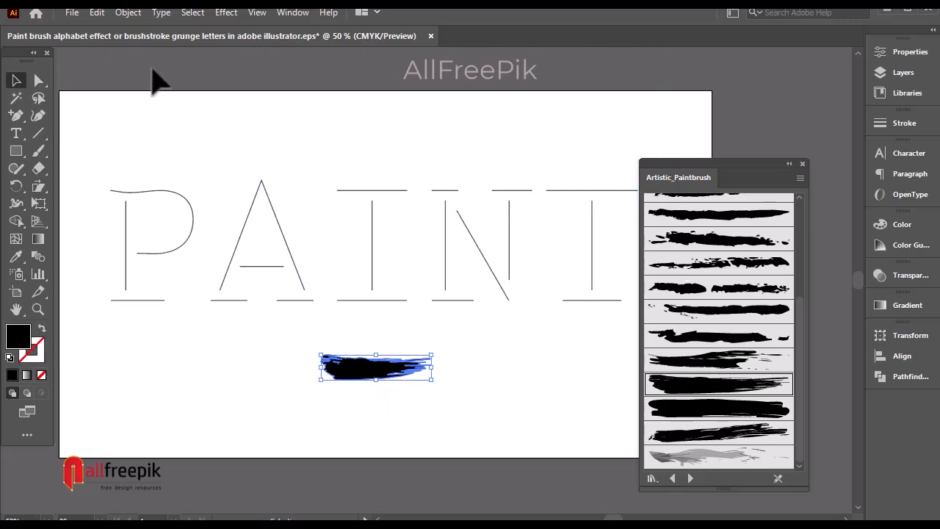
{"action": "left_click", "coordinate": [96, 13]}
{"action": "left_click", "coordinate": [140, 85]}
{"action": "left_click", "coordinate": [96, 12]}
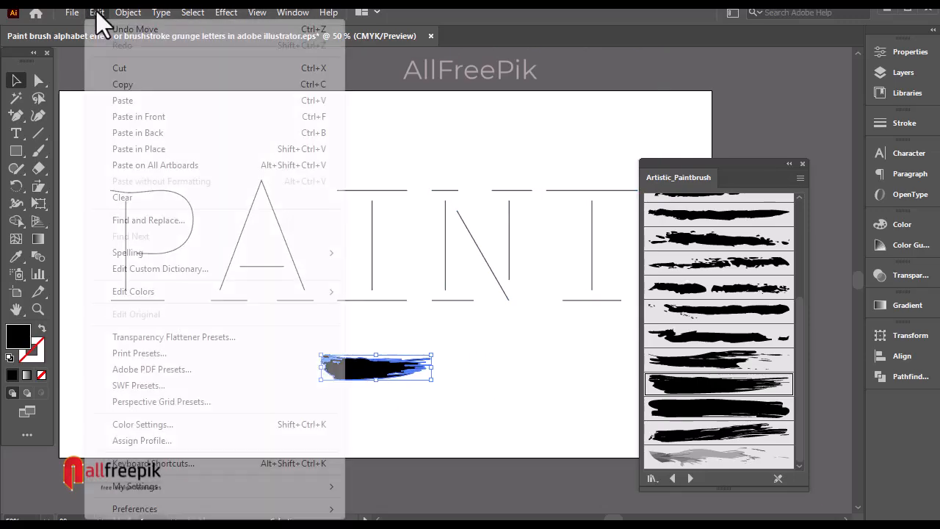
{"action": "left_click", "coordinate": [142, 117]}
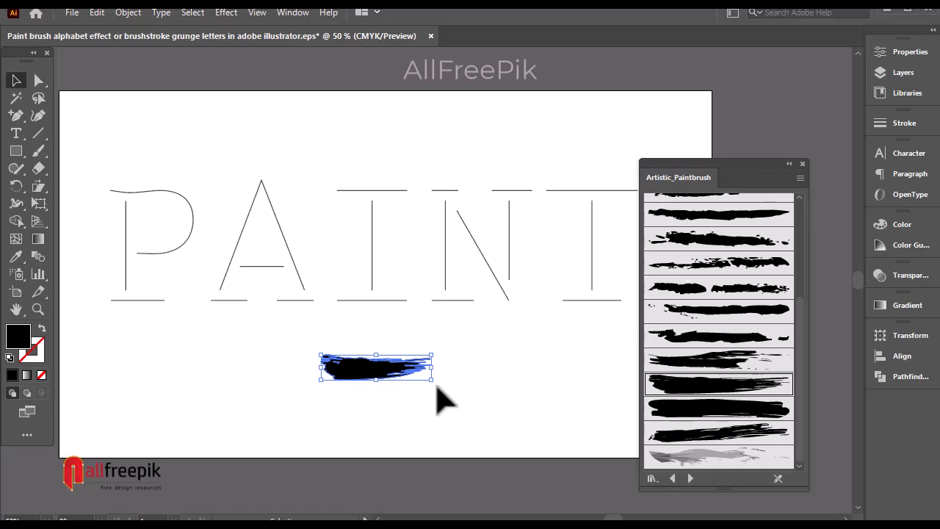
- Move the pasted copy left over the original's thick end, bristles facing outward, and reflect it across the horizontal axis
{"action": "mouse_move", "coordinate": [390, 379]}
{"action": "left_mouse_down"}
{"action": "mouse_move", "coordinate": [320, 383]}
{"action": "mouse_move", "coordinate": [319, 371]}
{"action": "left_mouse_up"}
{"action": "right_click", "coordinate": [319, 369]}
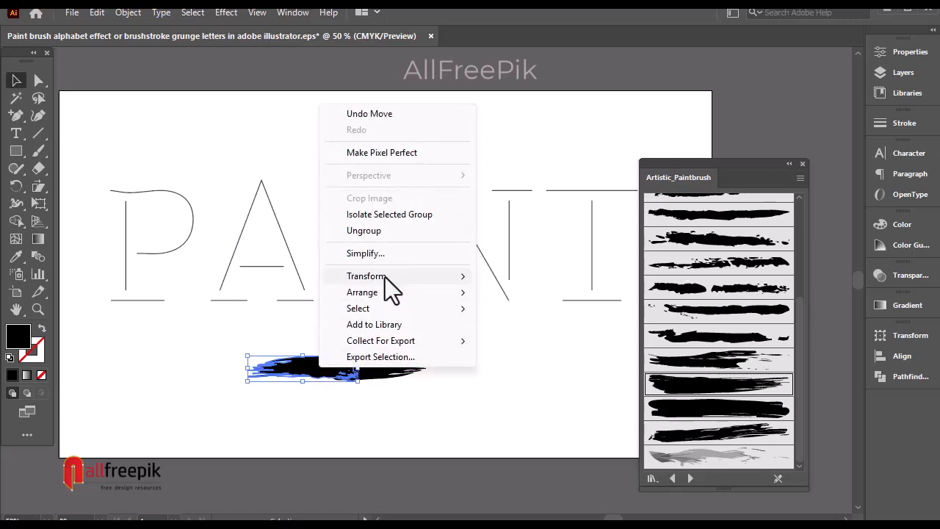
{"action": "mouse_move", "coordinate": [385, 277]}
{"action": "left_click", "coordinate": [516, 331]}
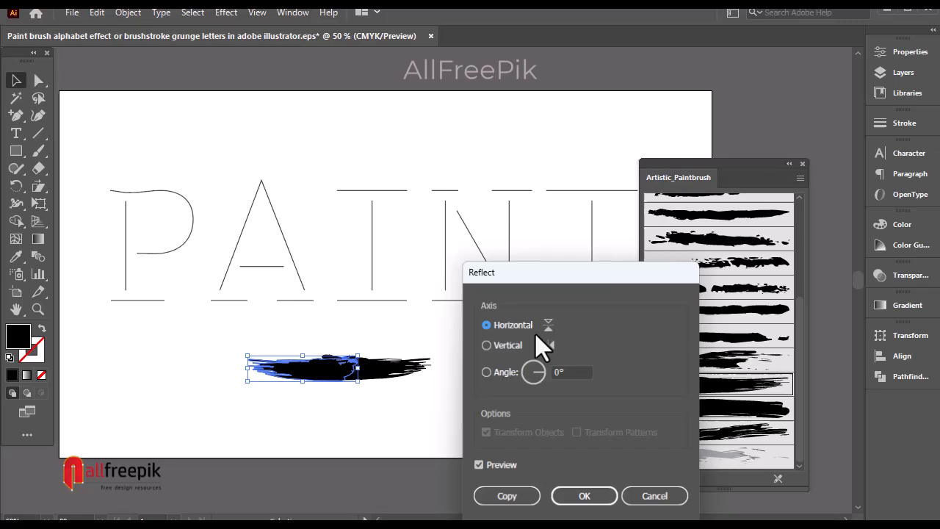
{"action": "left_click", "coordinate": [591, 501]}
{"action": "left_click", "coordinate": [377, 368], "text": "ctrl"}
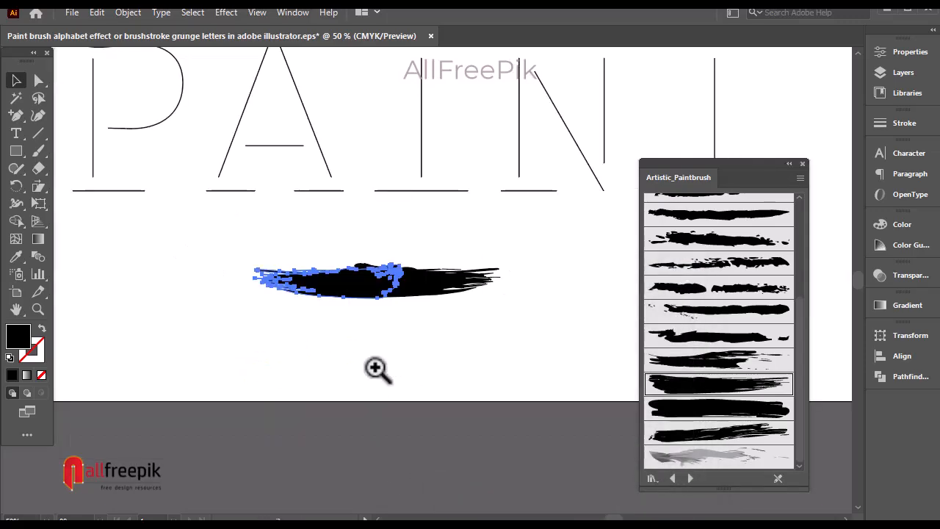
{"action": "left_click", "coordinate": [459, 289], "text": "ctrl"}
{"action": "left_click", "coordinate": [460, 290], "text": "ctrl"}
{"action": "mouse_move", "coordinate": [146, 247]}
{"action": "left_mouse_down"}
{"action": "mouse_move", "coordinate": [341, 319]}
{"action": "mouse_move", "coordinate": [283, 321]}
{"action": "mouse_move", "coordinate": [343, 330]}
{"action": "left_mouse_up"}
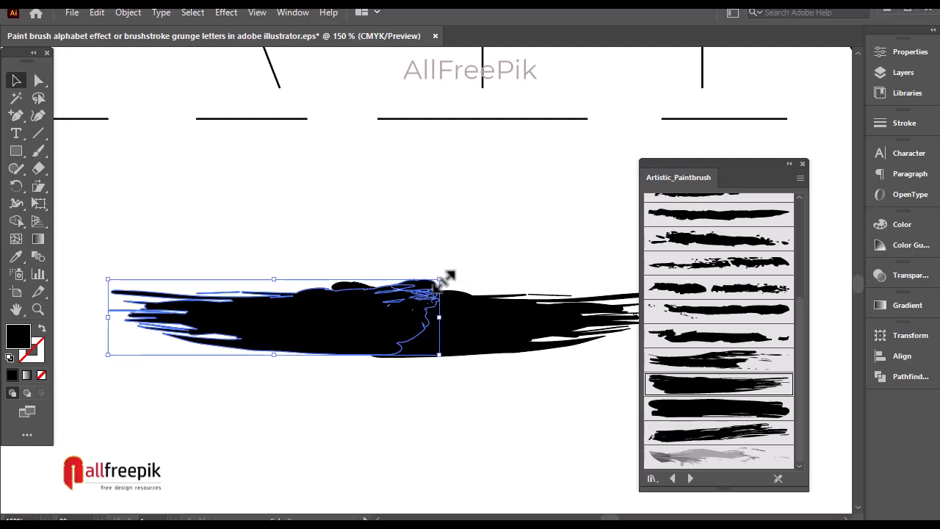
{"action": "mouse_move", "coordinate": [440, 279]}
{"action": "left_mouse_down"}
{"action": "mouse_move", "coordinate": [446, 288]}
{"action": "mouse_move", "coordinate": [384, 279]}
{"action": "mouse_move", "coordinate": [397, 288]}
{"action": "left_mouse_up"}
{"action": "key", "text": "ctrl+z"}
{"action": "left_click", "coordinate": [472, 240]}
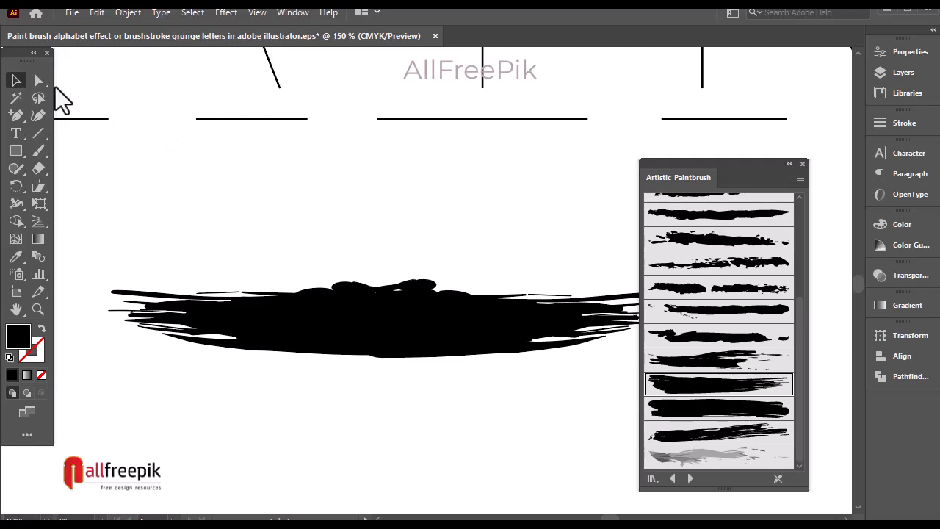
- Pull the protruding bump on the combined stroke's upper edge down and inward to smooth the middle
{"action": "left_click", "coordinate": [39, 80]}
{"action": "mouse_move", "coordinate": [423, 285]}
{"action": "left_mouse_down"}
{"action": "mouse_move", "coordinate": [404, 294]}
{"action": "mouse_move", "coordinate": [412, 292]}
{"action": "left_mouse_up"}
{"action": "left_click", "coordinate": [507, 240]}
{"action": "left_click", "coordinate": [507, 240], "text": "ctrl+alt"}
{"action": "left_click", "coordinate": [507, 240], "text": "ctrl+alt"}
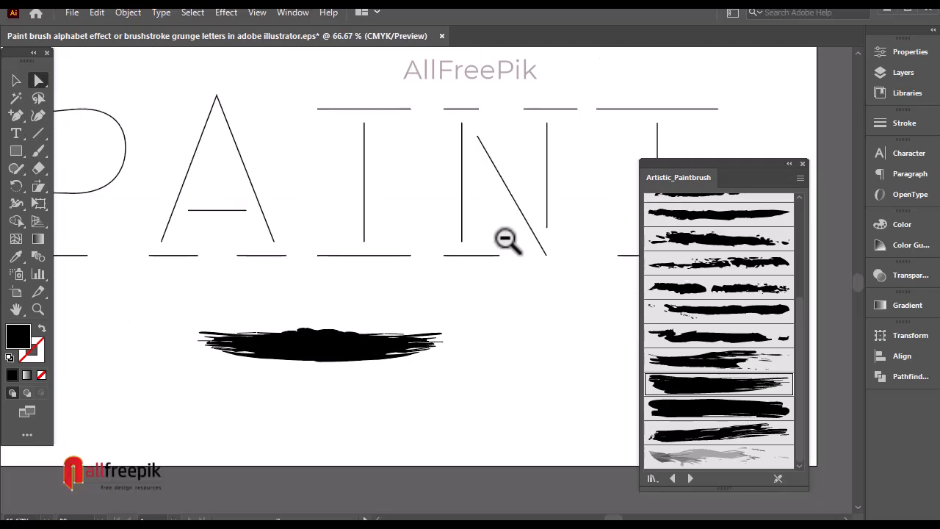
- Select both overlapping halves of the mirrored brush stroke and display the document's brushes
{"action": "left_click_drag", "start_coordinate": [487, 293], "coordinate": [145, 385]}
{"action": "left_click", "coordinate": [16, 80]}
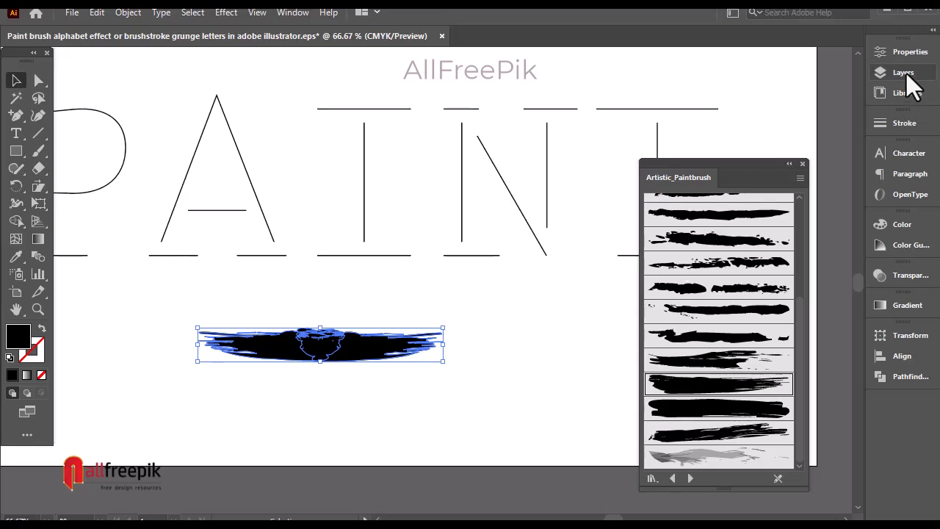
{"action": "mouse_move", "coordinate": [485, 392]}
{"action": "left_mouse_down"}
{"action": "mouse_move", "coordinate": [197, 310]}
{"action": "mouse_move", "coordinate": [167, 311]}
{"action": "left_mouse_up"}
{"action": "right_click", "coordinate": [359, 346]}
{"action": "left_click", "coordinate": [426, 226]}
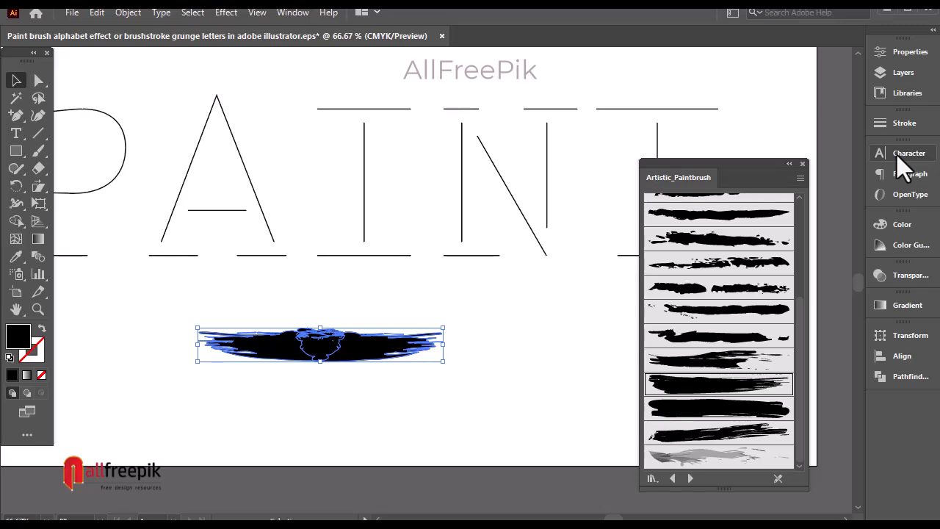
{"action": "left_click", "coordinate": [292, 13]}
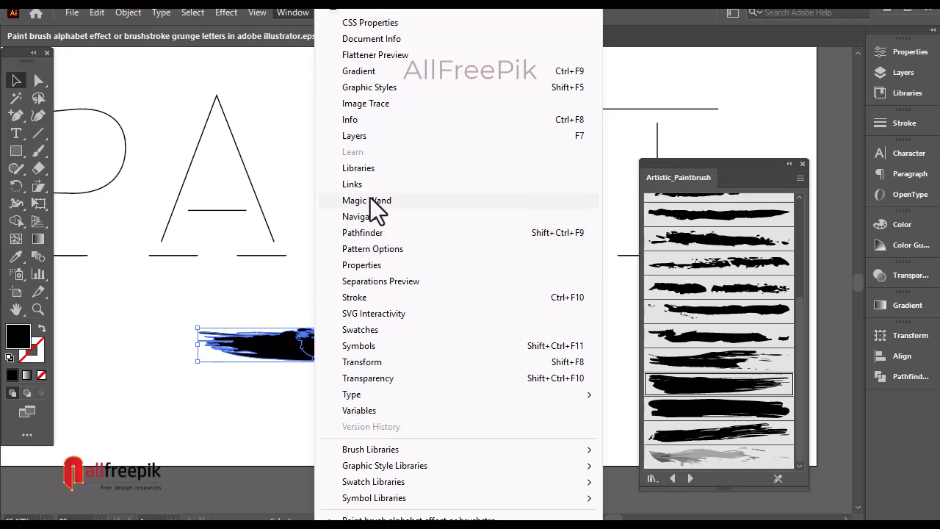
{"action": "mouse_move", "coordinate": [335, 9]}
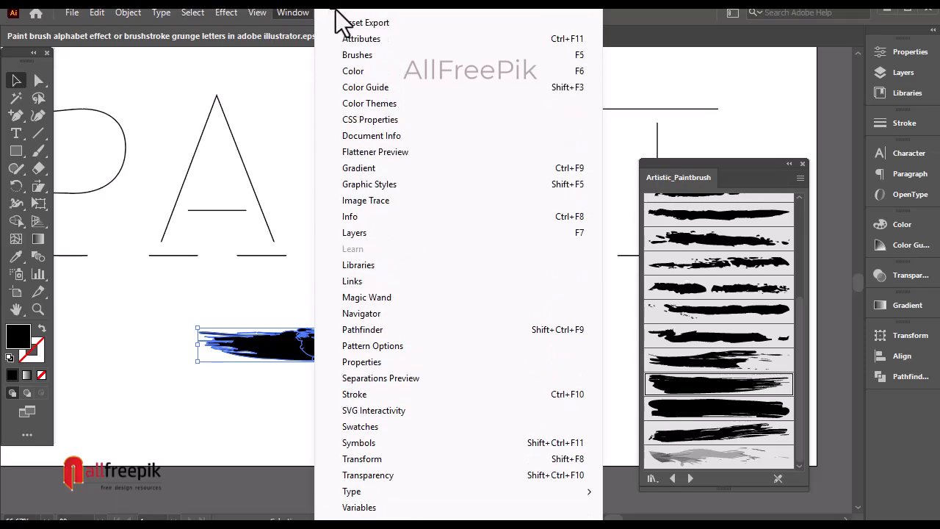
{"action": "left_click", "coordinate": [397, 120]}
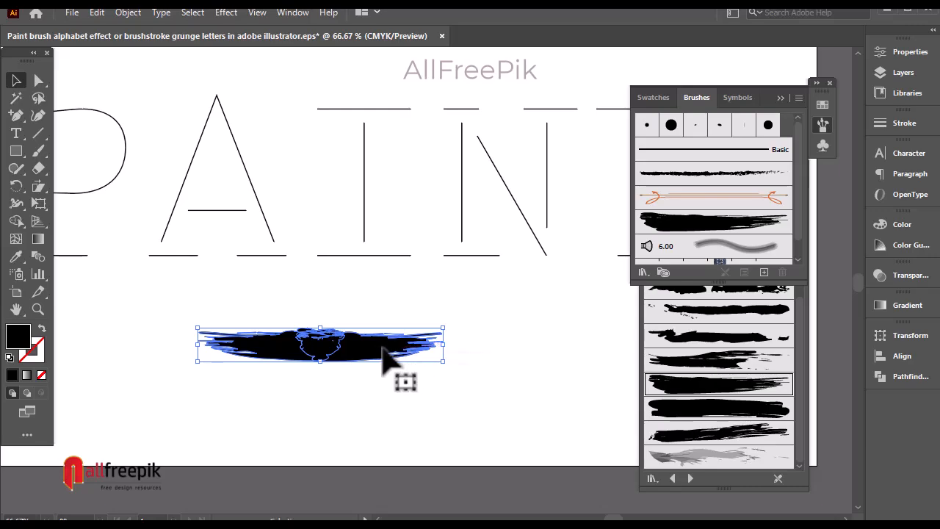
- Add the mirrored stroke to the document's brushes as an Art Brush with the default options, leaving nothing selected
{"action": "mouse_move", "coordinate": [367, 353]}
{"action": "left_mouse_down"}
{"action": "mouse_move", "coordinate": [702, 250]}
{"action": "mouse_move", "coordinate": [762, 247]}
{"action": "mouse_move", "coordinate": [751, 219]}
{"action": "left_mouse_up"}
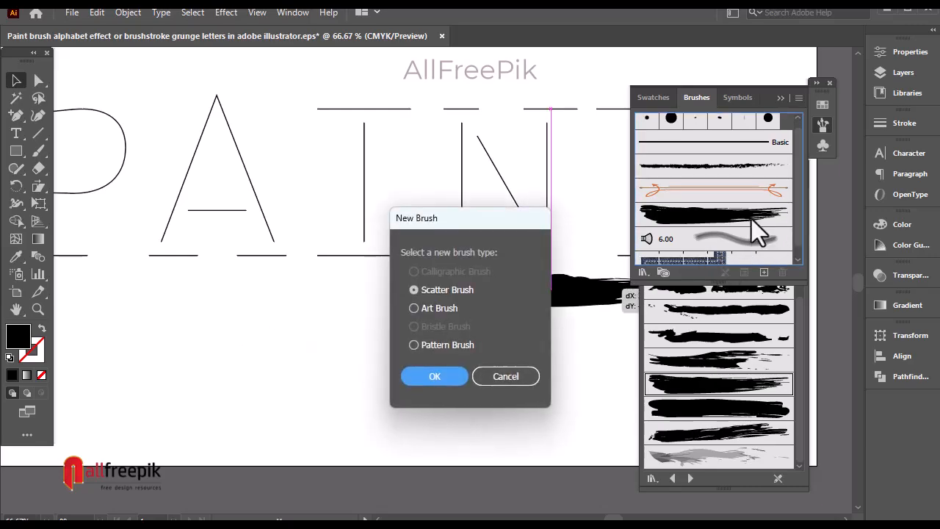
{"action": "left_click", "coordinate": [434, 308]}
{"action": "left_click", "coordinate": [433, 377]}
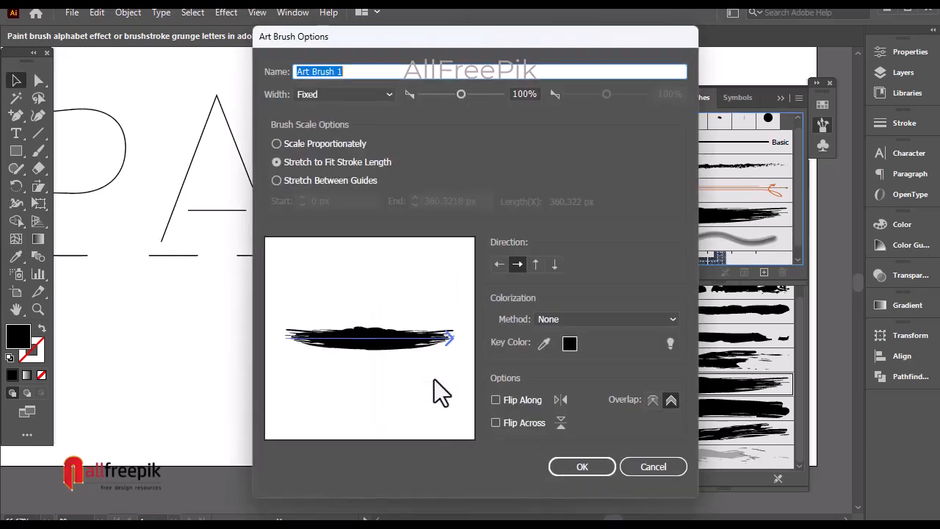
{"action": "left_click", "coordinate": [582, 467]}
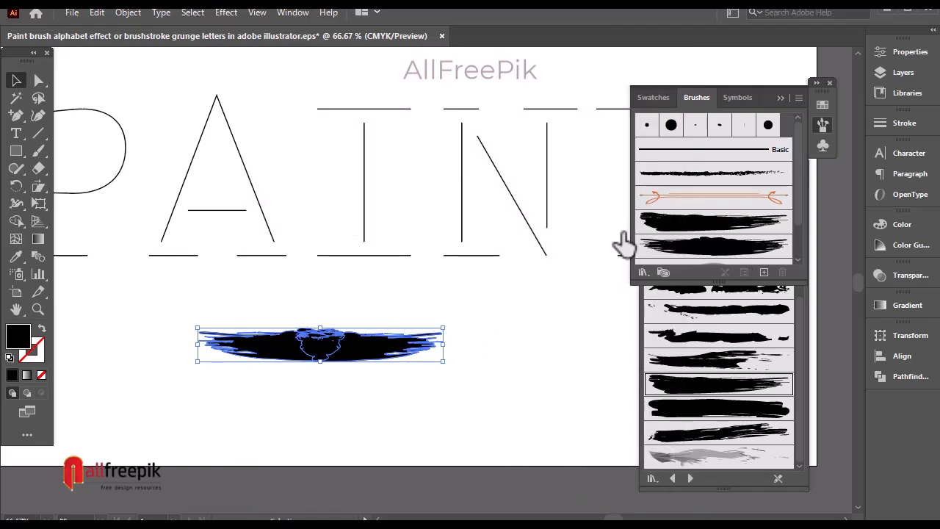
{"action": "left_click", "coordinate": [534, 230]}
{"action": "left_click", "coordinate": [556, 336]}
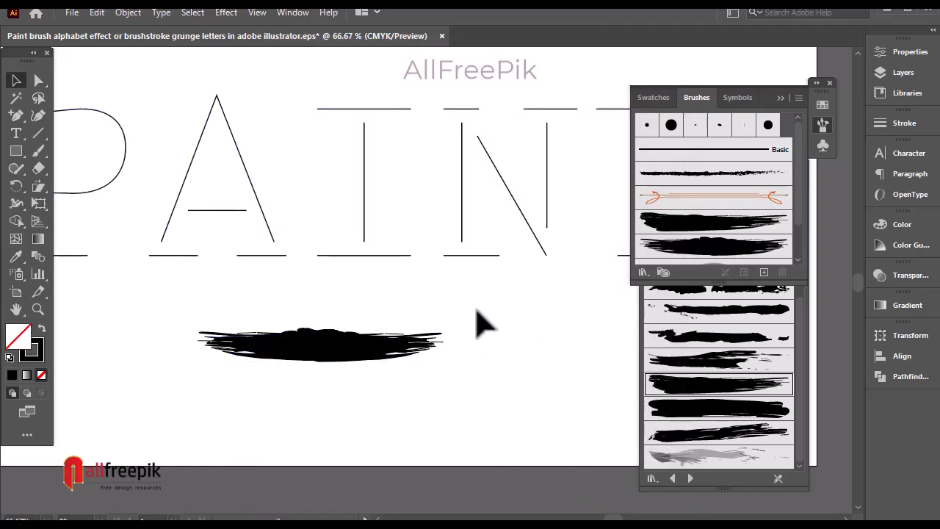
- Move the mirrored brush stroke artwork off the artboard to the empty area below it
{"action": "left_click", "coordinate": [476, 310], "text": "ctrl+alt"}
{"action": "left_click", "coordinate": [476, 310], "text": "ctrl+alt"}
{"action": "left_click_drag", "start_coordinate": [331, 286], "coordinate": [332, 417]}
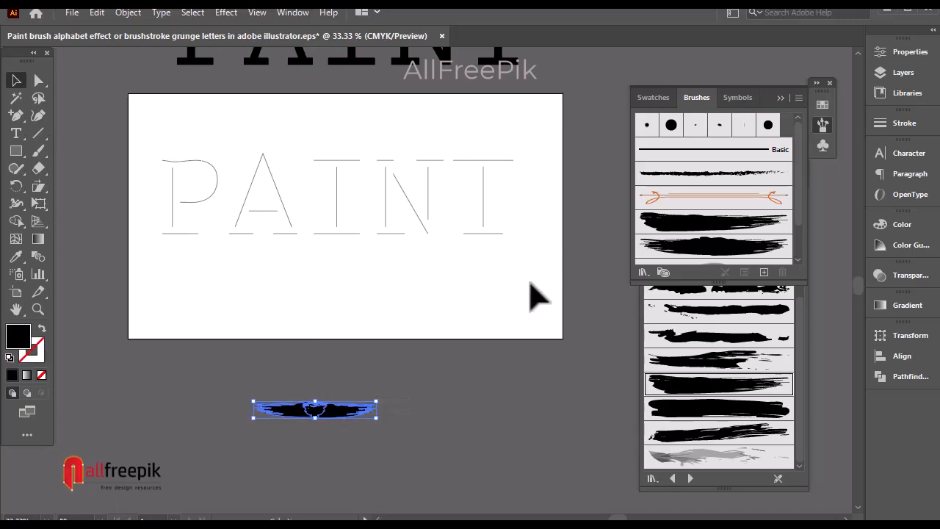
- Select all the thin PAINT letter strokes and ungroup them
{"action": "left_click_drag", "start_coordinate": [179, 126], "coordinate": [262, 184]}
{"action": "right_click", "coordinate": [259, 175]}
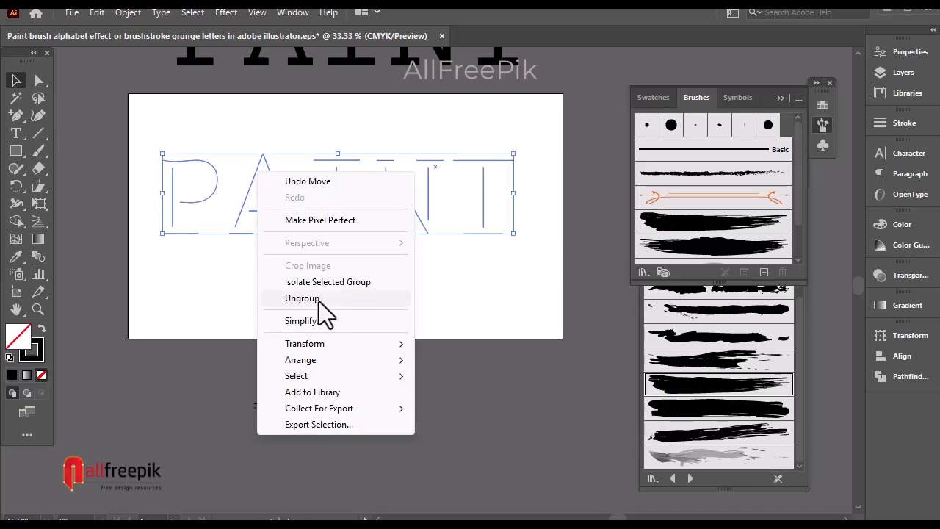
{"action": "left_click", "coordinate": [319, 300]}
{"action": "right_click", "coordinate": [235, 178]}
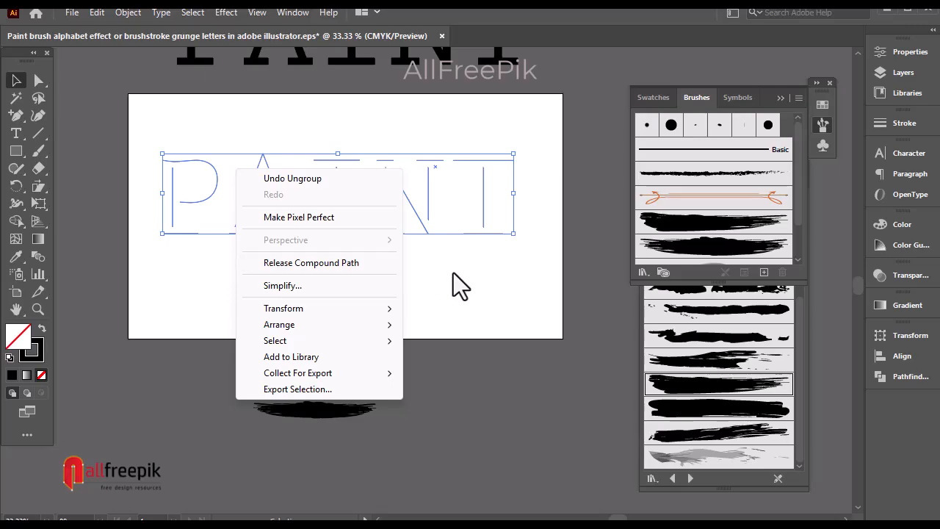
- Locate the stray anchor point beside the top of the N's right stem and remove it
{"action": "mouse_move", "coordinate": [528, 247]}
{"action": "left_mouse_down"}
{"action": "mouse_move", "coordinate": [488, 227]}
{"action": "mouse_move", "coordinate": [456, 180]}
{"action": "left_mouse_up"}
{"action": "key", "text": "ctrl+a"}
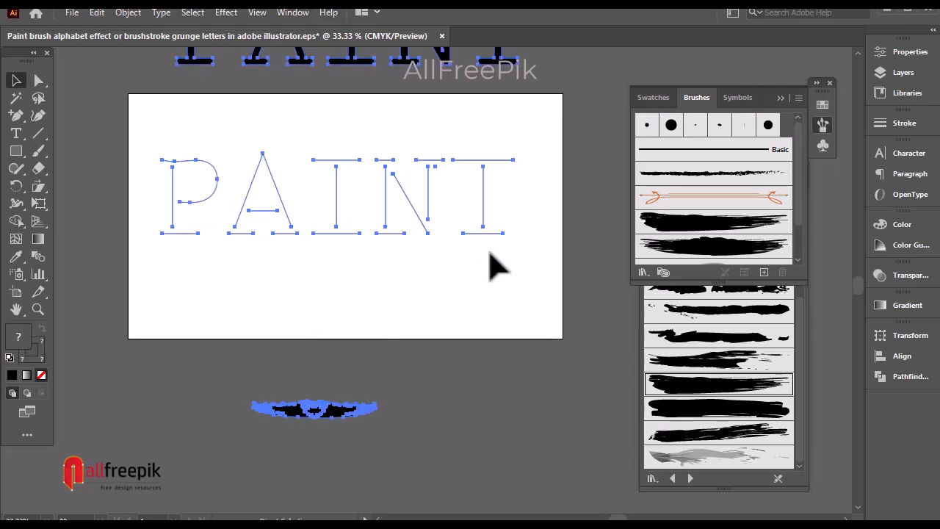
{"action": "left_click", "coordinate": [110, 116]}
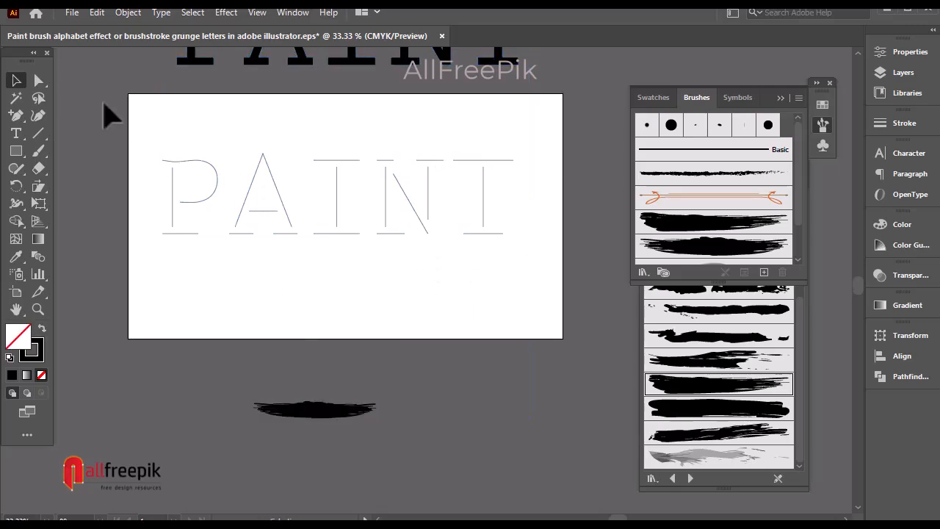
{"action": "left_click", "coordinate": [433, 166]}
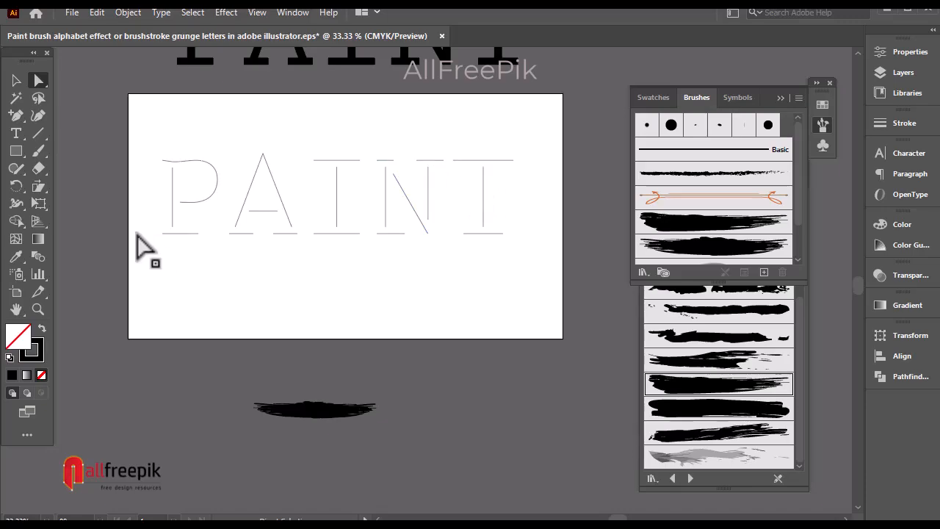
- Apply the custom mirrored art brush to all the strokes of the word PAINT on the artboard
{"action": "left_click_drag", "start_coordinate": [147, 151], "coordinate": [569, 298]}
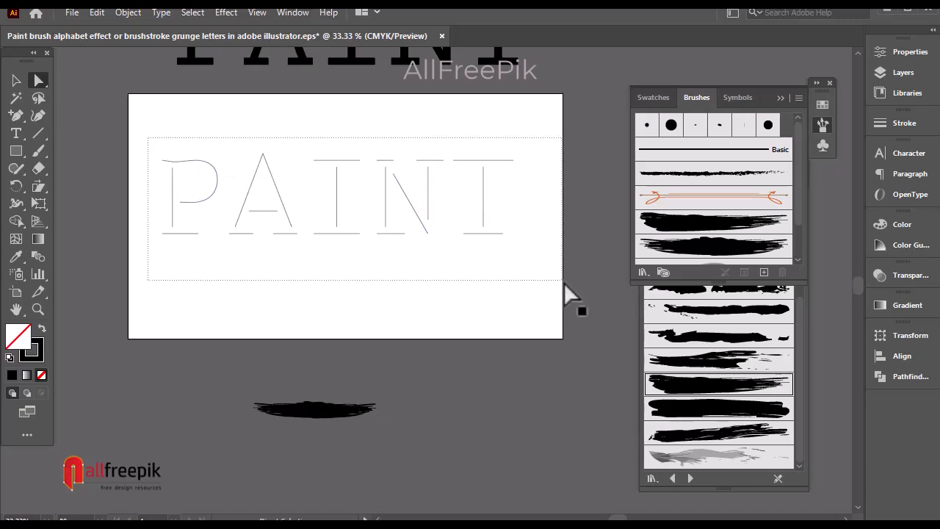
{"action": "left_click", "coordinate": [731, 249]}
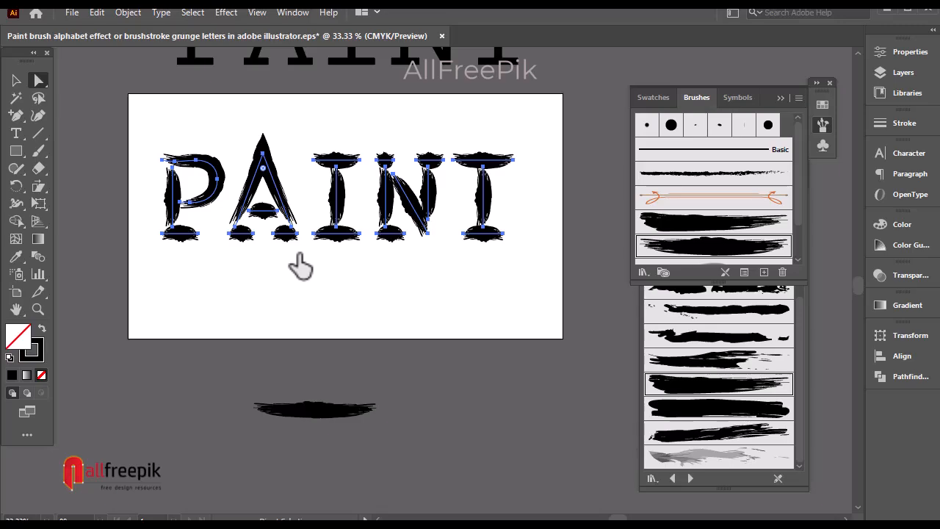
{"action": "left_click", "coordinate": [450, 305]}
- Widen the A's crossbar on both sides so it spans between the two legs
{"action": "left_click", "coordinate": [428, 182], "text": "ctrl"}
{"action": "left_click_drag", "start_coordinate": [389, 389], "coordinate": [463, 359]}
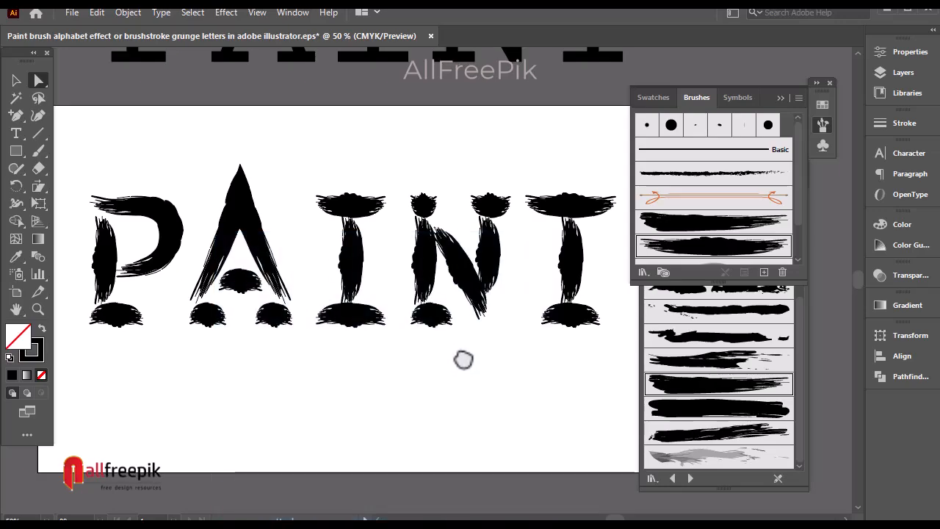
{"action": "left_click", "coordinate": [288, 327]}
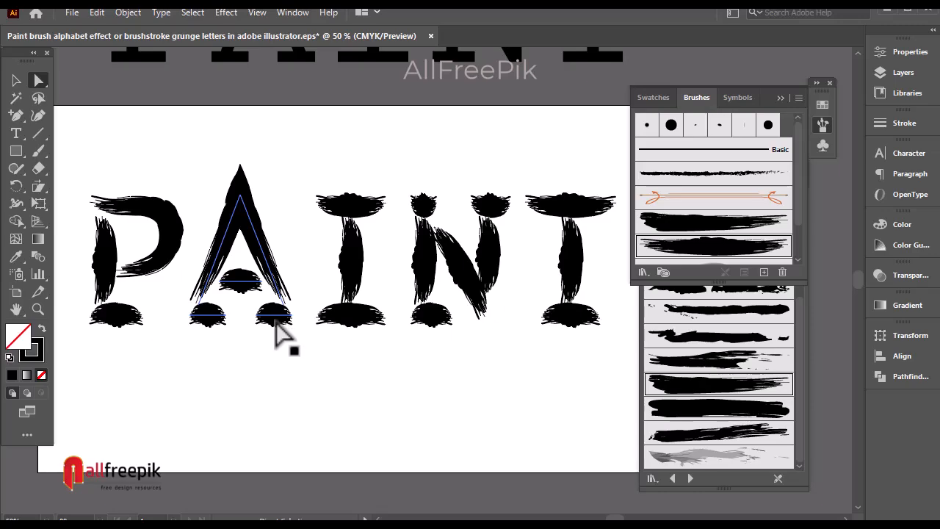
{"action": "left_click", "coordinate": [245, 285]}
{"action": "left_click", "coordinate": [17, 80]}
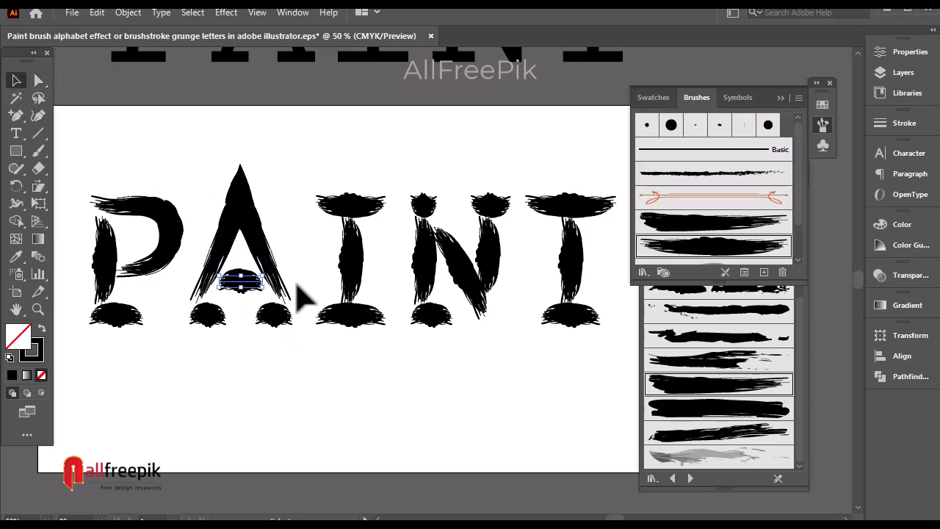
{"action": "mouse_move", "coordinate": [263, 281]}
{"action": "left_mouse_down"}
{"action": "mouse_move", "coordinate": [274, 282]}
{"action": "mouse_move", "coordinate": [198, 277]}
{"action": "mouse_move", "coordinate": [218, 289]}
{"action": "left_mouse_up"}
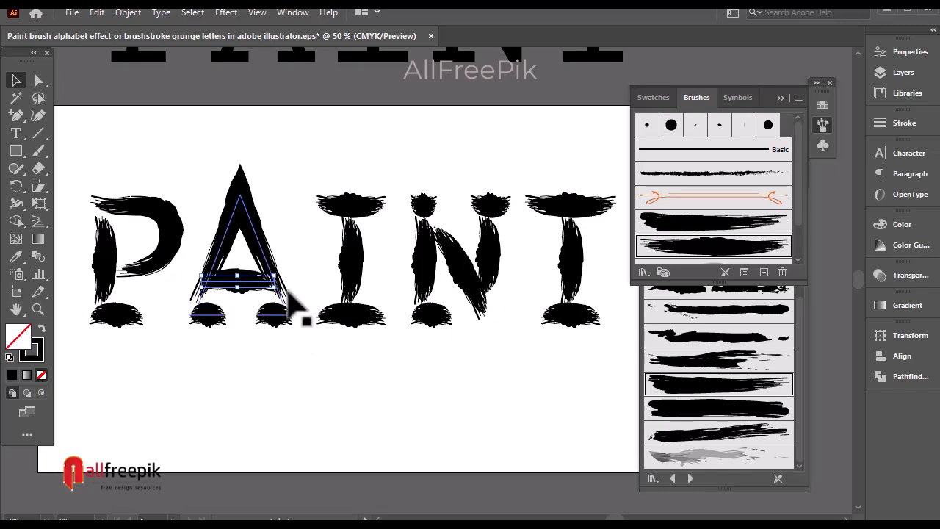
{"action": "left_click", "coordinate": [424, 465]}
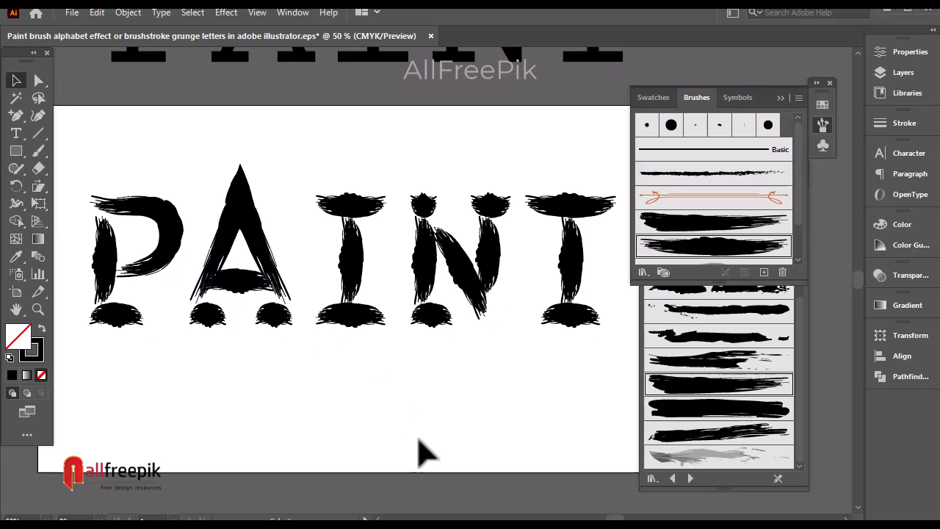
- Lengthen the I's stem at both ends so it meets the upper and lower serif strokes
{"action": "left_click", "coordinate": [39, 80]}
{"action": "left_click", "coordinate": [351, 246]}
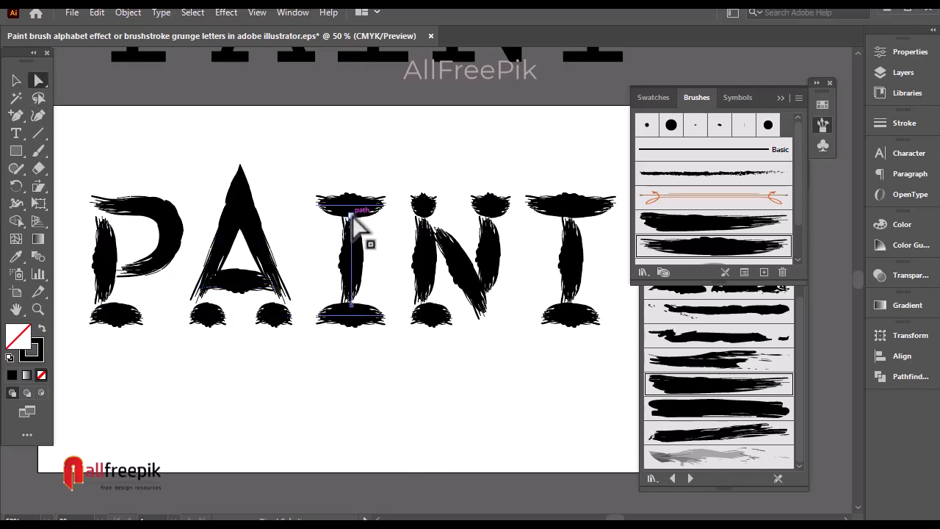
{"action": "left_click_drag", "start_coordinate": [353, 211], "coordinate": [353, 204]}
{"action": "left_click_drag", "start_coordinate": [351, 303], "coordinate": [351, 318]}
- Extend the lower ends of both A legs slightly down and outward through the foot serifs
{"action": "left_click", "coordinate": [288, 295]}
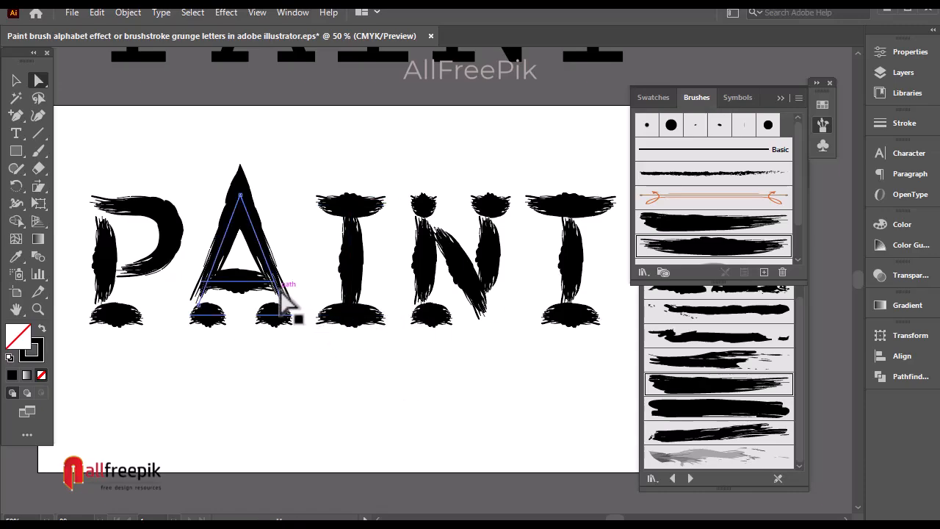
{"action": "left_click_drag", "start_coordinate": [285, 311], "coordinate": [291, 323]}
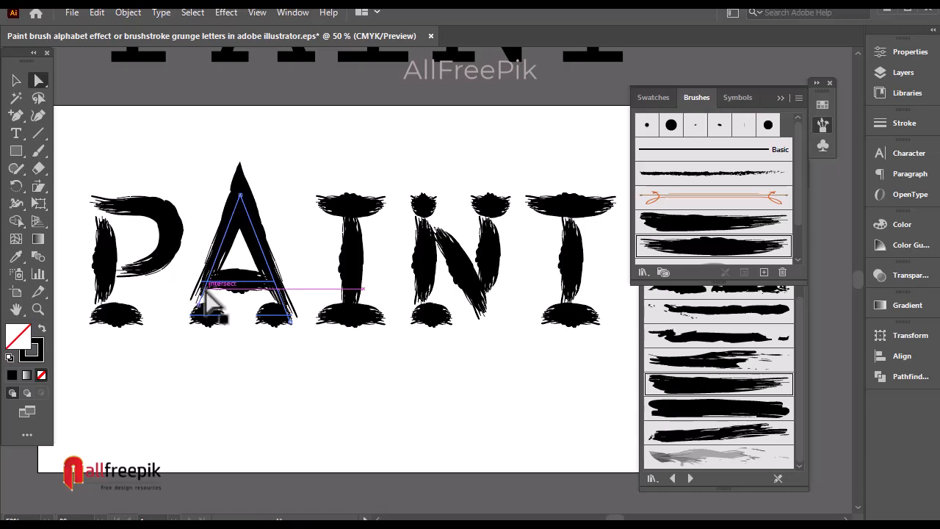
{"action": "left_click_drag", "start_coordinate": [196, 313], "coordinate": [192, 321]}
- Extend the P's stem up to the bowl stroke and down into the bottom serif
{"action": "left_click", "coordinate": [104, 216]}
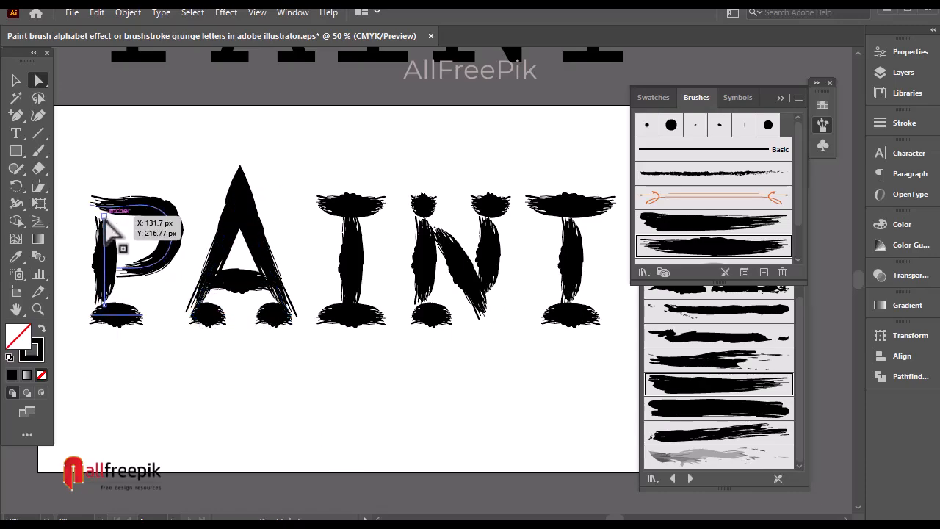
{"action": "left_click_drag", "start_coordinate": [105, 219], "coordinate": [106, 205]}
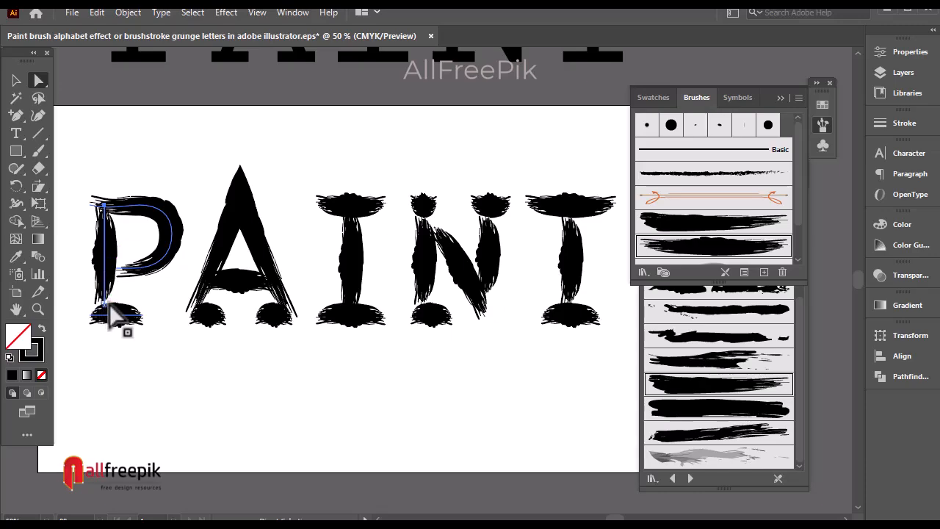
{"action": "left_click_drag", "start_coordinate": [107, 312], "coordinate": [107, 321]}
{"action": "left_click_drag", "start_coordinate": [109, 211], "coordinate": [107, 205]}
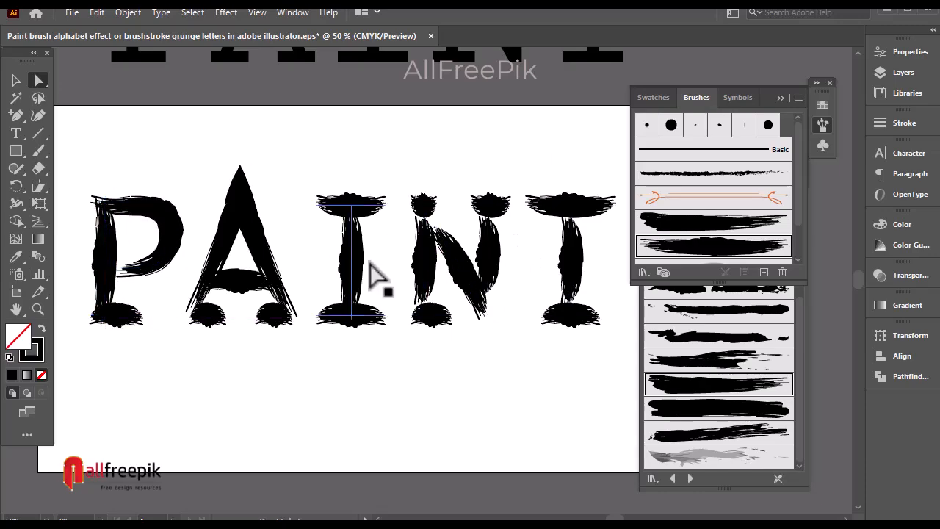
- Extend the N's left stem to its upper and lower serifs and pull the diagonal's upper end to the stem's top
{"action": "left_click", "coordinate": [425, 246]}
{"action": "left_click_drag", "start_coordinate": [424, 217], "coordinate": [424, 203]}
{"action": "left_click_drag", "start_coordinate": [426, 305], "coordinate": [425, 317]}
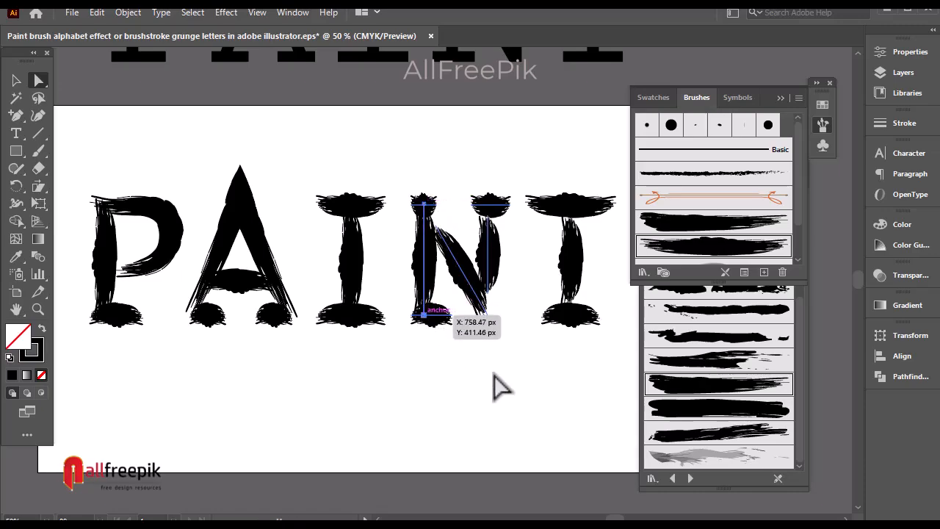
{"action": "left_click", "coordinate": [462, 278]}
{"action": "left_click_drag", "start_coordinate": [439, 229], "coordinate": [429, 211]}
- Lengthen the N's right stem down to the diagonal's lower end and up to the top serif
{"action": "left_click", "coordinate": [494, 271]}
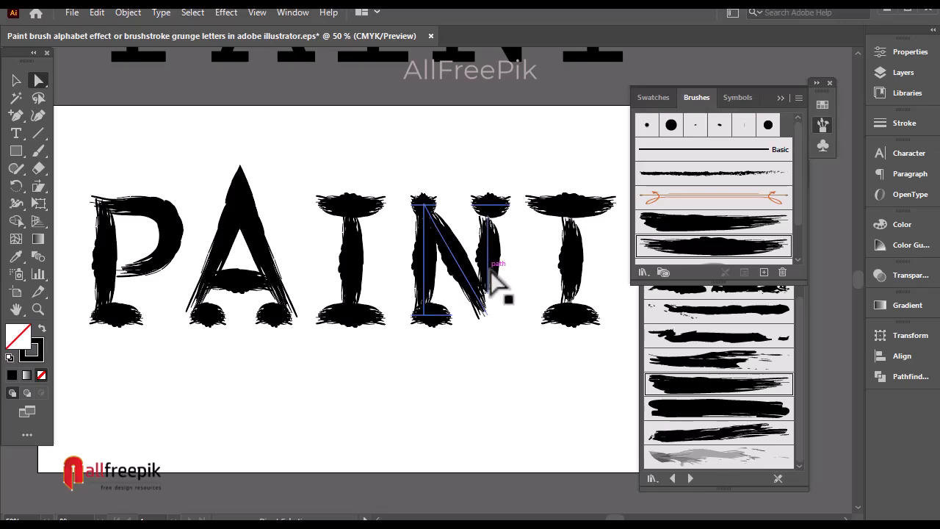
{"action": "left_click_drag", "start_coordinate": [488, 301], "coordinate": [488, 318]}
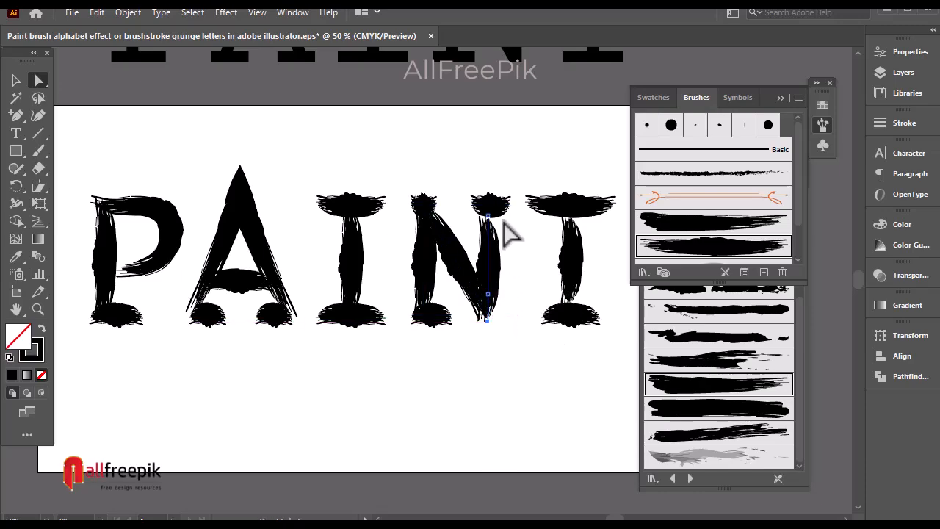
{"action": "left_click_drag", "start_coordinate": [491, 222], "coordinate": [490, 216]}
{"action": "left_click_drag", "start_coordinate": [487, 206], "coordinate": [488, 204]}
{"action": "left_click", "coordinate": [532, 150]}
- Extend the T's stem up to the top bar and down to the bottom serif
{"action": "left_click_drag", "start_coordinate": [551, 162], "coordinate": [495, 156]}
{"action": "left_click", "coordinate": [516, 263]}
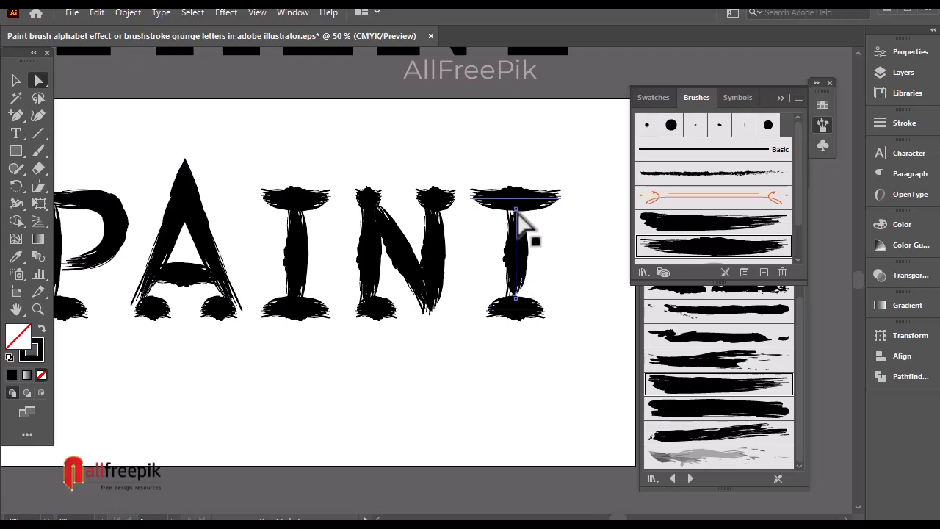
{"action": "left_click_drag", "start_coordinate": [516, 207], "coordinate": [516, 198]}
{"action": "left_click_drag", "start_coordinate": [517, 305], "coordinate": [517, 315]}
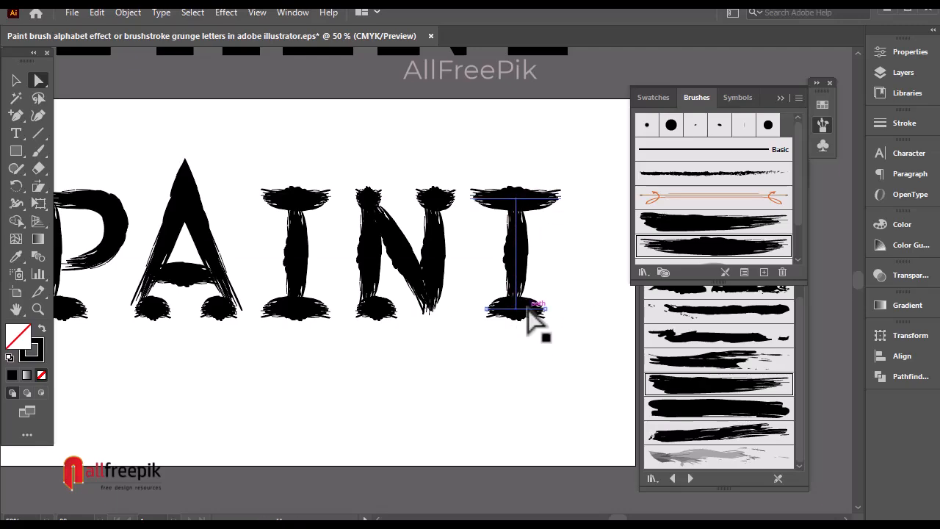
- Delete the T's bottom serif and stretch the stem slightly farther at its lower and upper ends
{"action": "key", "text": "Delete"}
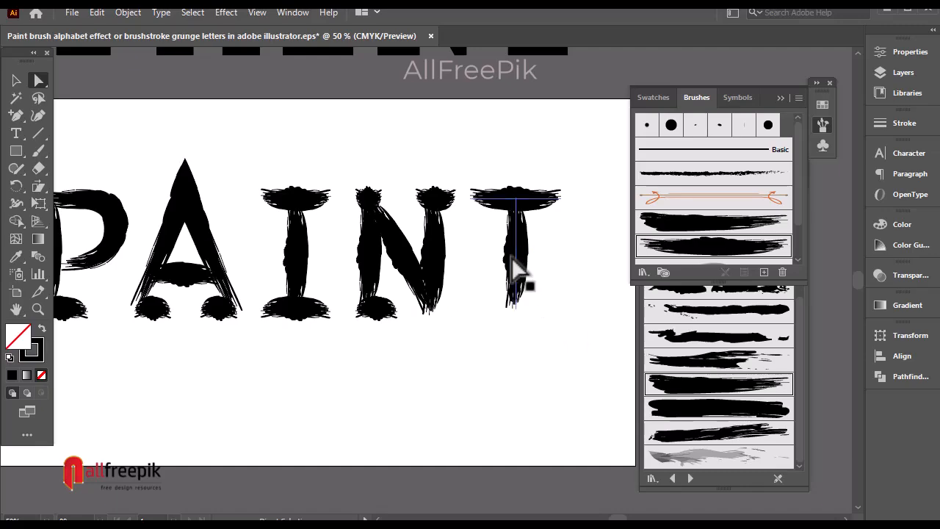
{"action": "left_click_drag", "start_coordinate": [516, 307], "coordinate": [517, 325]}
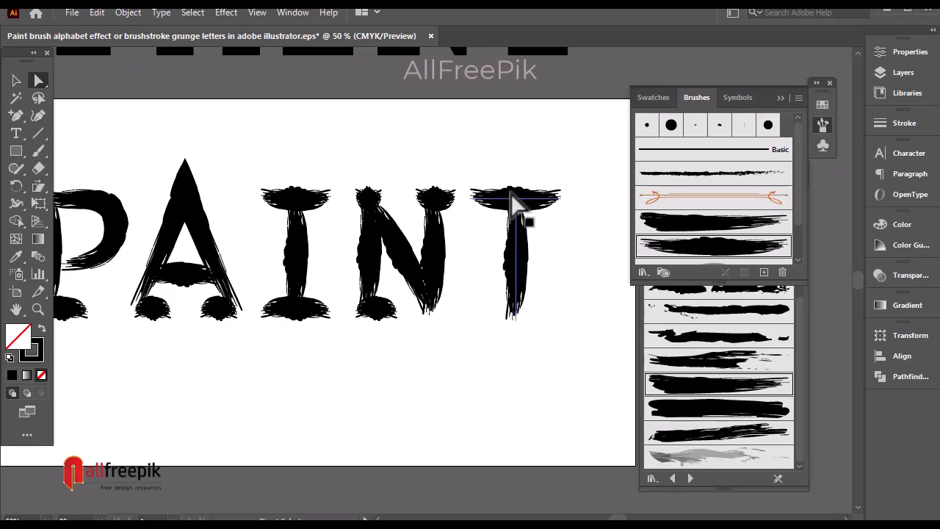
{"action": "left_click_drag", "start_coordinate": [516, 197], "coordinate": [516, 191]}
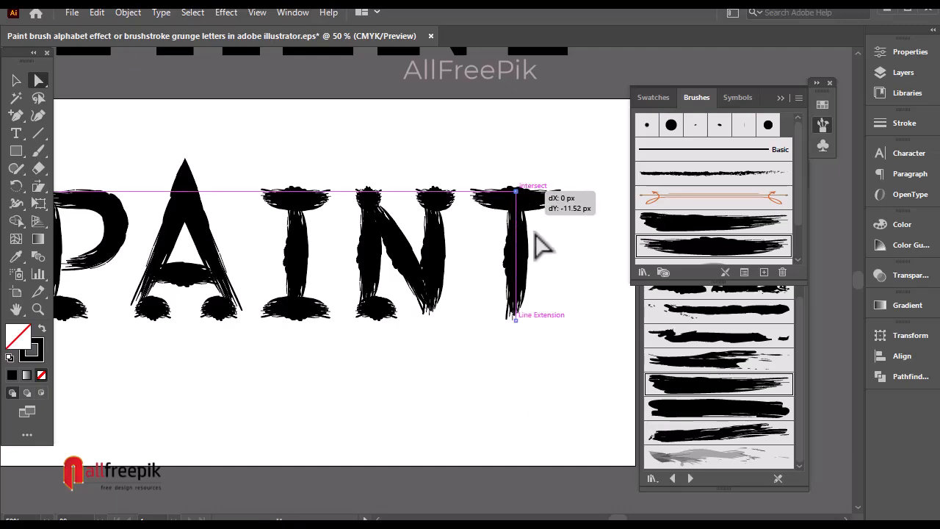
{"action": "left_click", "coordinate": [576, 325]}
- Widen the N's bottom serif slightly toward the diagonal
{"action": "left_click_drag", "start_coordinate": [342, 374], "coordinate": [395, 379]}
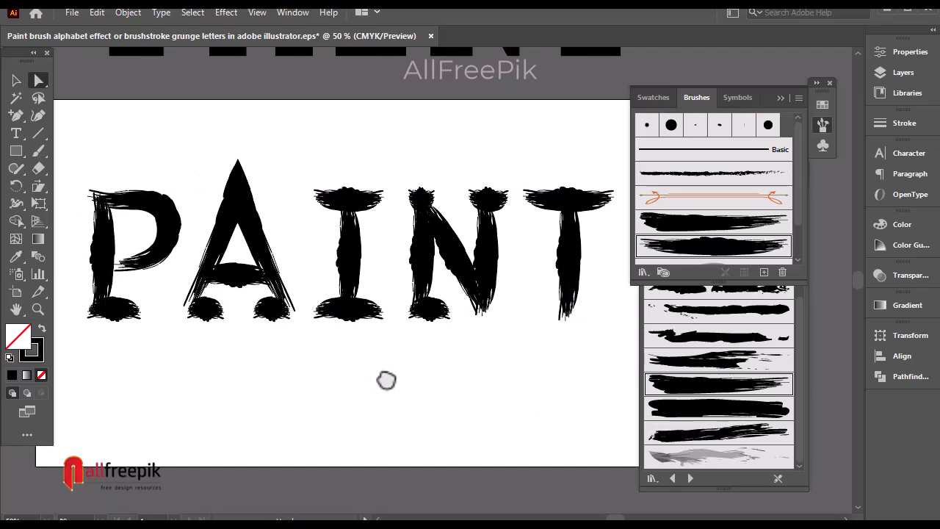
{"action": "left_click", "coordinate": [448, 314]}
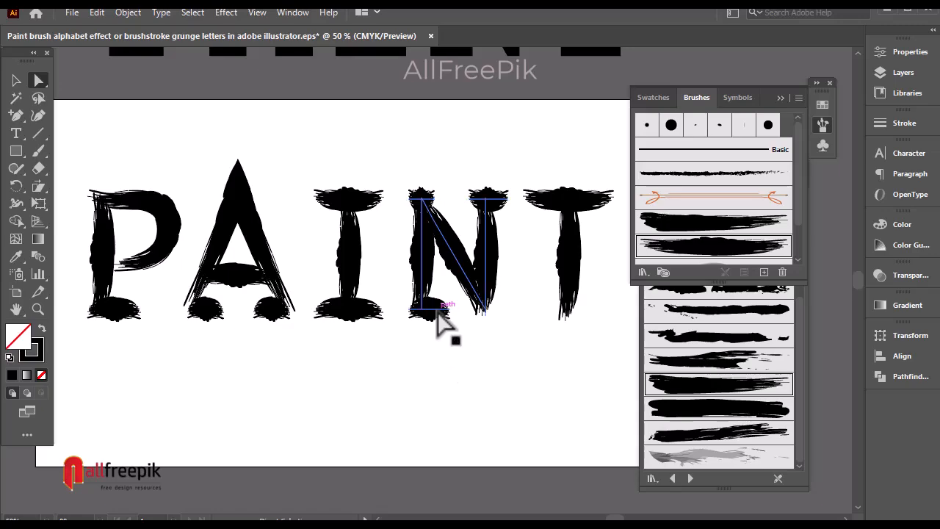
{"action": "left_click_drag", "start_coordinate": [454, 312], "coordinate": [460, 311]}
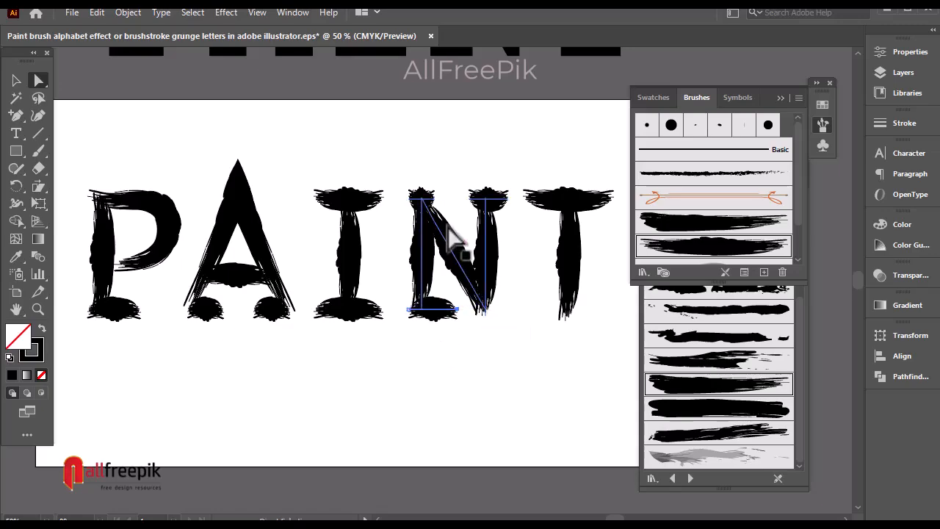
{"action": "left_click", "coordinate": [434, 203]}
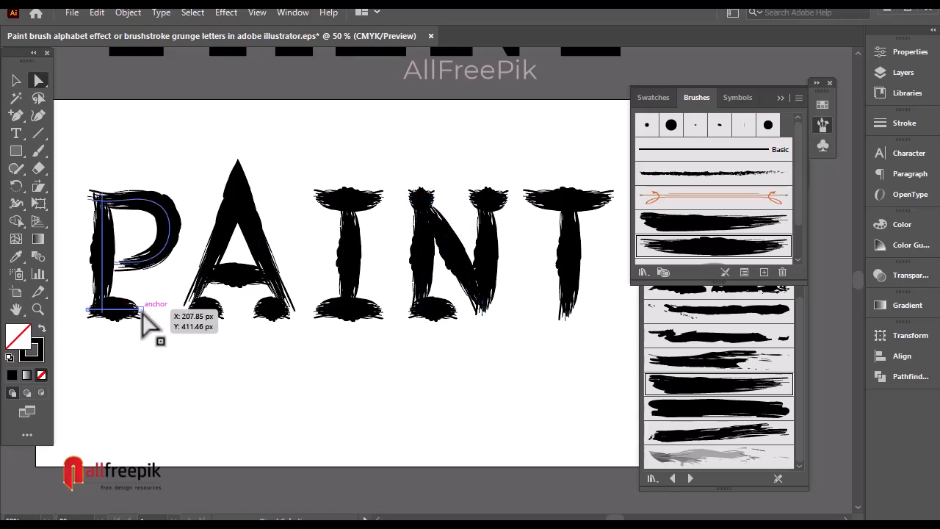
- Delete the P's bottom serif and both foot serifs of the A
{"action": "left_click", "coordinate": [246, 390]}
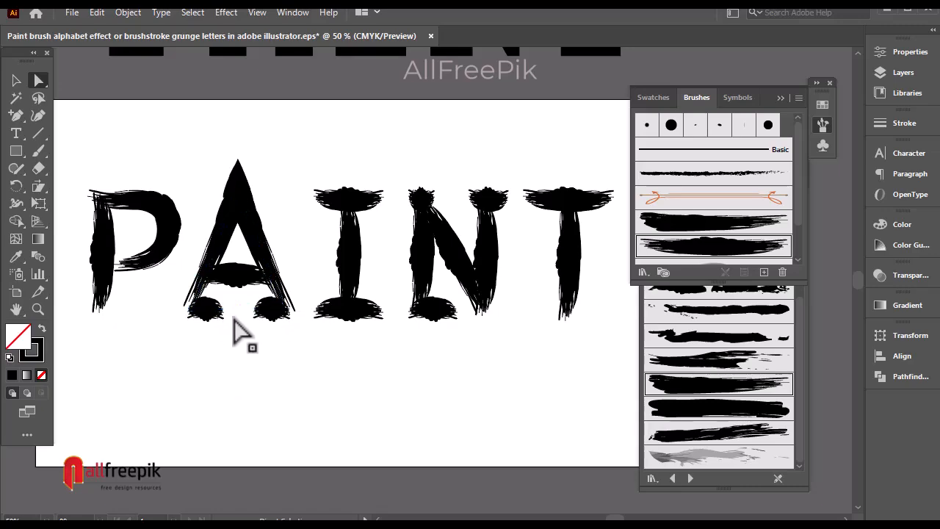
{"action": "left_click", "coordinate": [217, 310]}
{"action": "key", "text": "Delete"}
{"action": "left_click", "coordinate": [257, 309]}
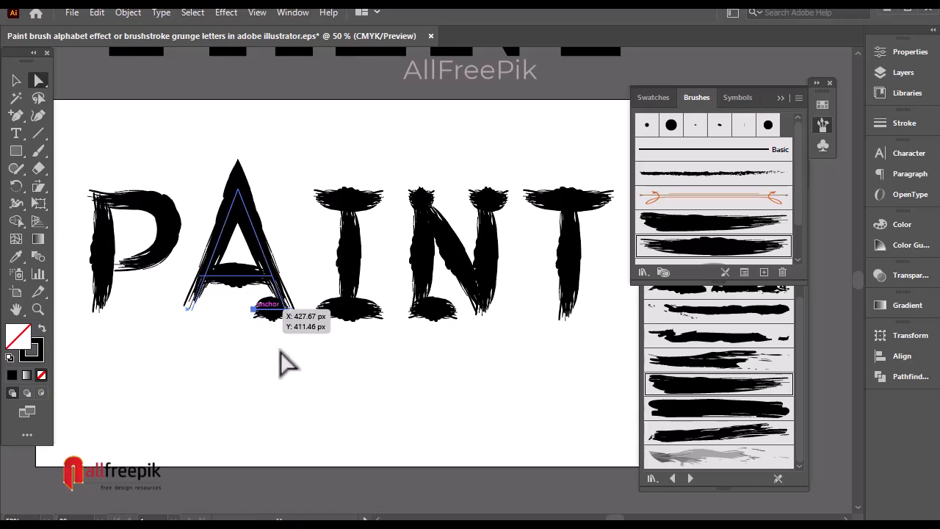
{"action": "key", "text": "Delete"}
- Delete the N's bottom serif and both of its top serifs
{"action": "left_click", "coordinate": [466, 316]}
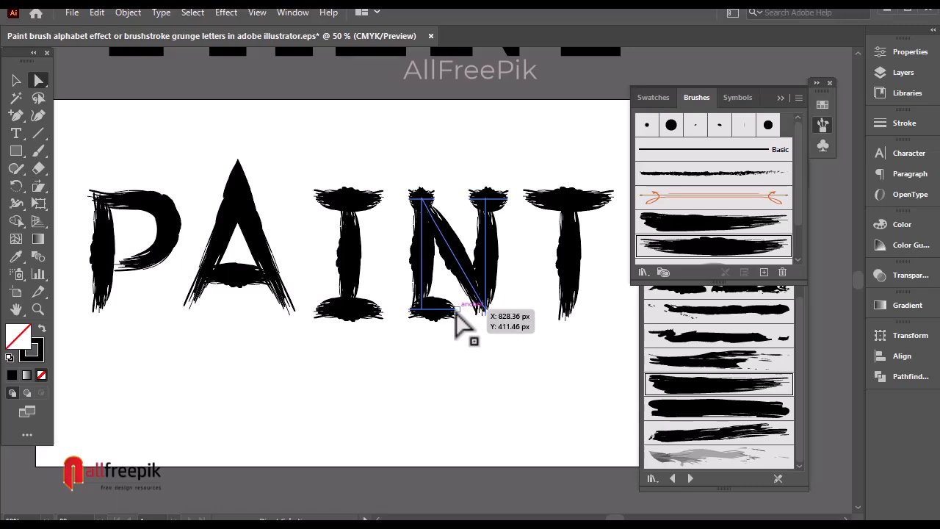
{"action": "key", "text": "Delete"}
{"action": "left_click", "coordinate": [520, 206]}
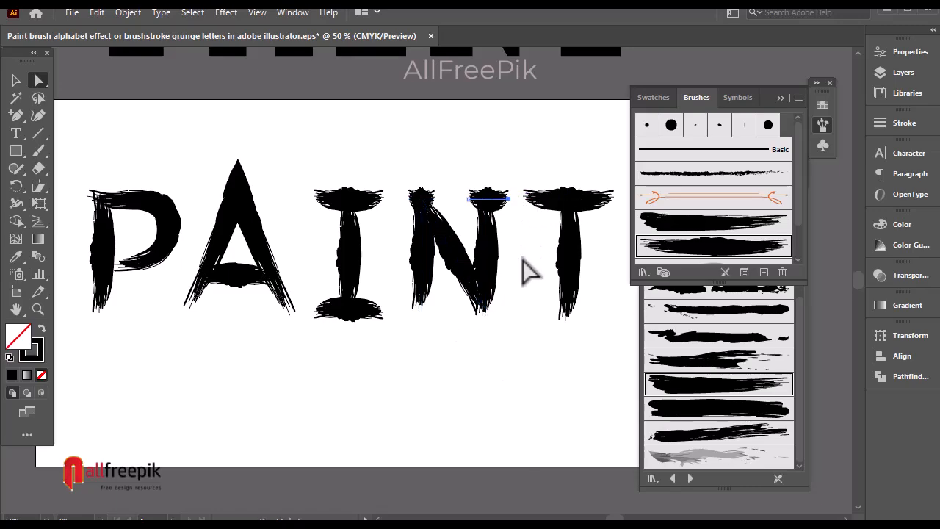
{"action": "key", "text": "Delete"}
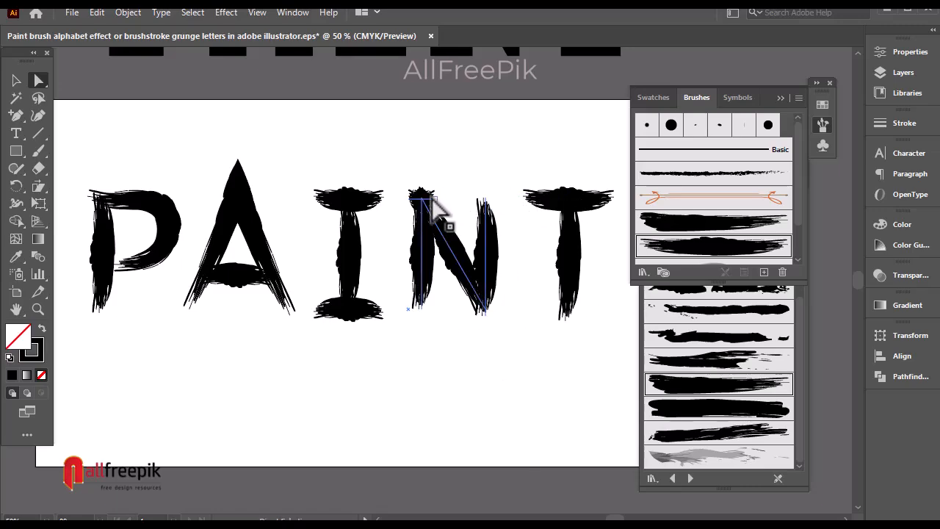
{"action": "left_click", "coordinate": [447, 197]}
{"action": "key", "text": "Delete"}
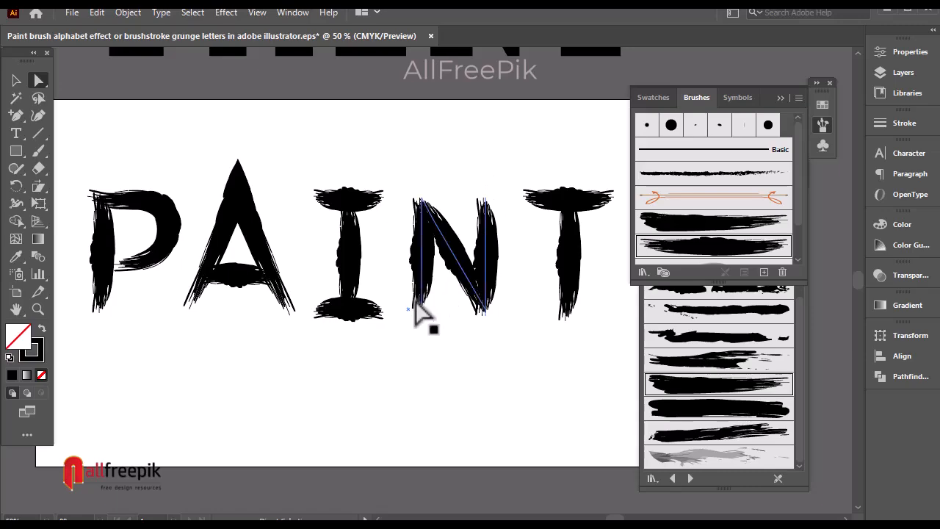
- Stretch the N's left stem slightly downward and raise its upper end about 17 px
{"action": "left_click", "coordinate": [423, 308]}
{"action": "left_click_drag", "start_coordinate": [424, 308], "coordinate": [423, 321]}
{"action": "left_click_drag", "start_coordinate": [420, 192], "coordinate": [422, 187]}
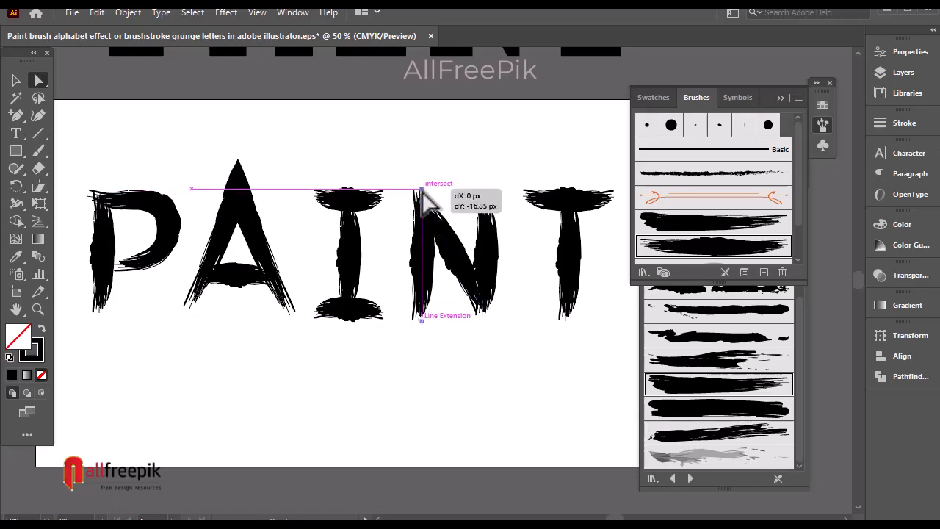
- Lower the A's apex about 41 px and extend both legs slightly downward and outward
{"action": "left_click", "coordinate": [253, 197]}
{"action": "left_click", "coordinate": [238, 190]}
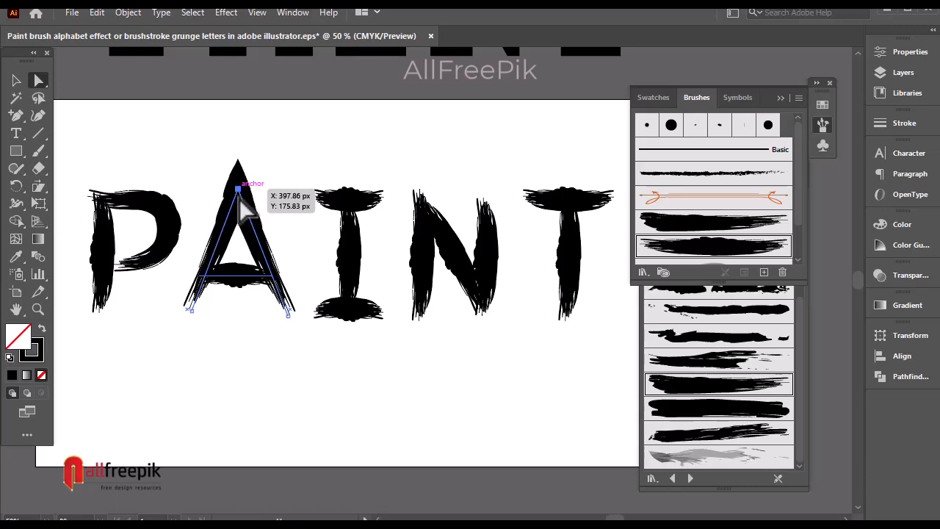
{"action": "left_click_drag", "start_coordinate": [240, 192], "coordinate": [240, 211]}
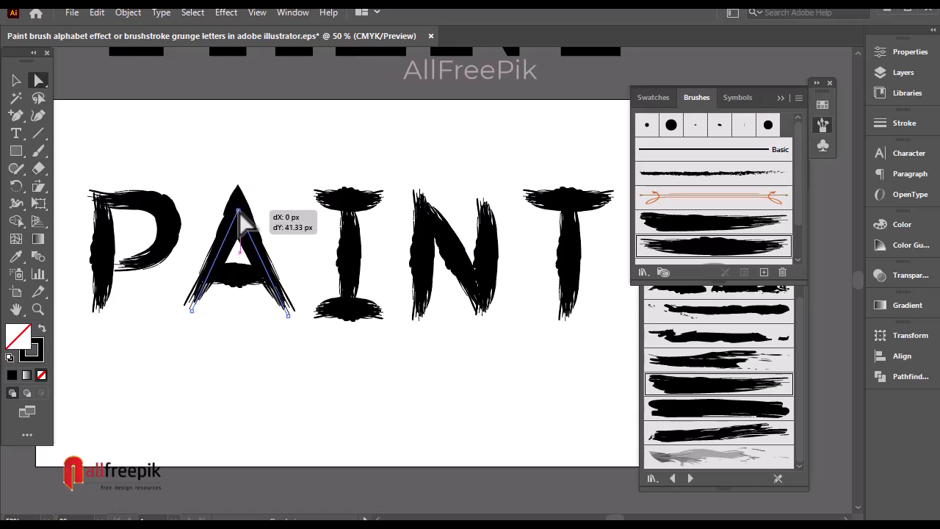
{"action": "left_click", "coordinate": [191, 310]}
{"action": "left_click_drag", "start_coordinate": [188, 316], "coordinate": [210, 322]}
{"action": "left_click_drag", "start_coordinate": [290, 317], "coordinate": [294, 324]}
{"action": "left_click_drag", "start_coordinate": [188, 313], "coordinate": [185, 321]}
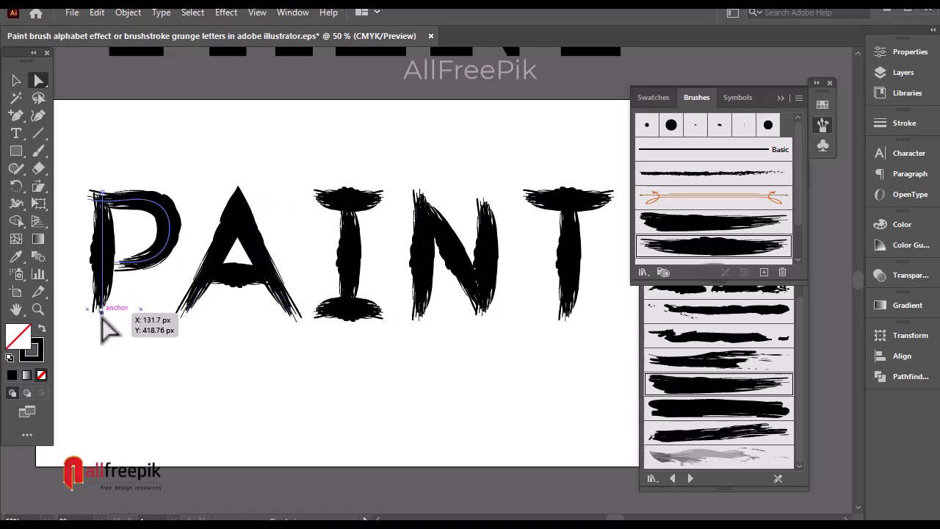
- Lengthen the P's stem slightly at the foot, the N's right stem at the top, and the N's diagonal at the bottom
{"action": "left_click_drag", "start_coordinate": [101, 315], "coordinate": [102, 321]}
{"action": "left_click", "coordinate": [386, 341]}
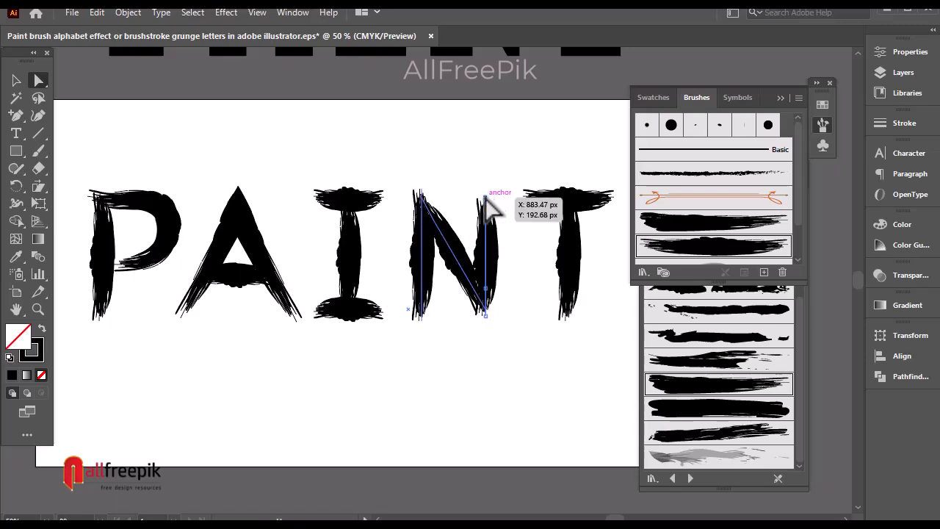
{"action": "left_click_drag", "start_coordinate": [486, 197], "coordinate": [486, 189]}
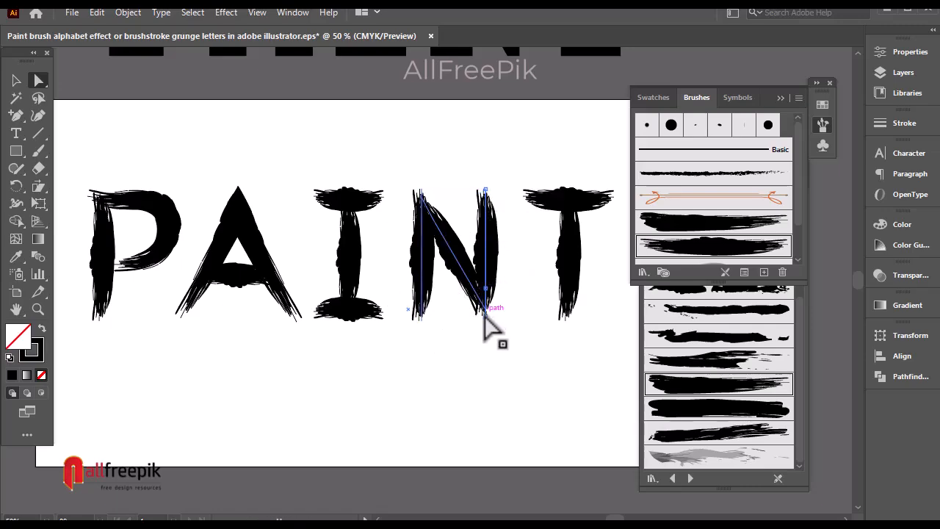
{"action": "mouse_move", "coordinate": [483, 311]}
{"action": "left_mouse_down"}
{"action": "mouse_move", "coordinate": [487, 318]}
{"action": "mouse_move", "coordinate": [471, 269]}
{"action": "mouse_move", "coordinate": [487, 330]}
{"action": "left_mouse_up"}
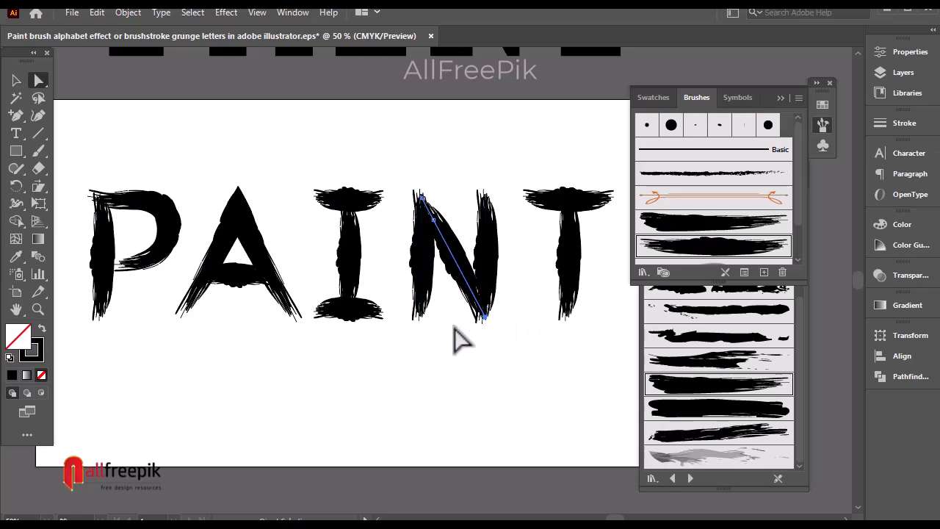
{"action": "left_click", "coordinate": [426, 329]}
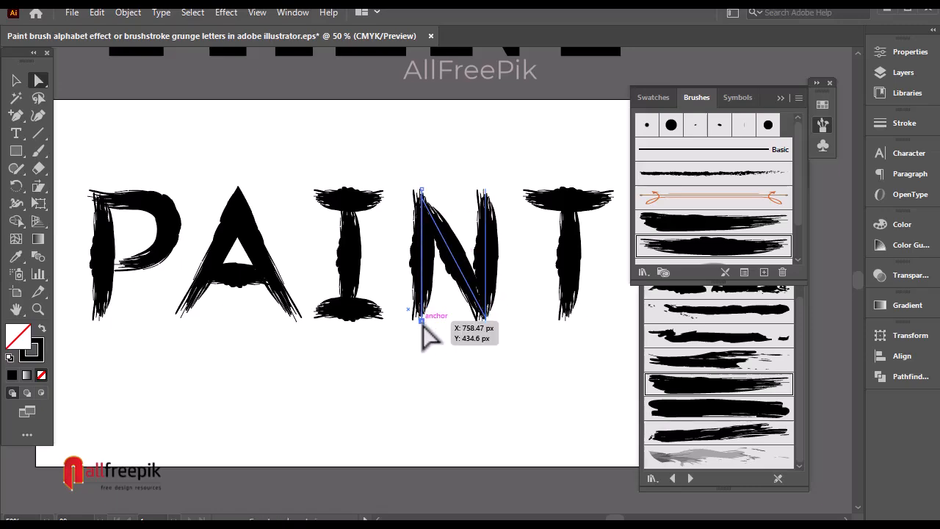
{"action": "left_click", "coordinate": [571, 322]}
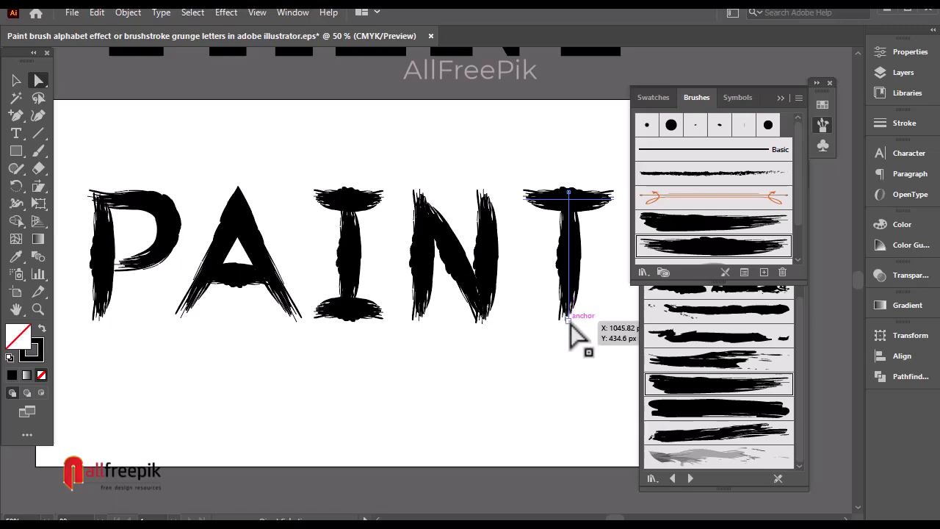
{"action": "left_click", "coordinate": [564, 368]}
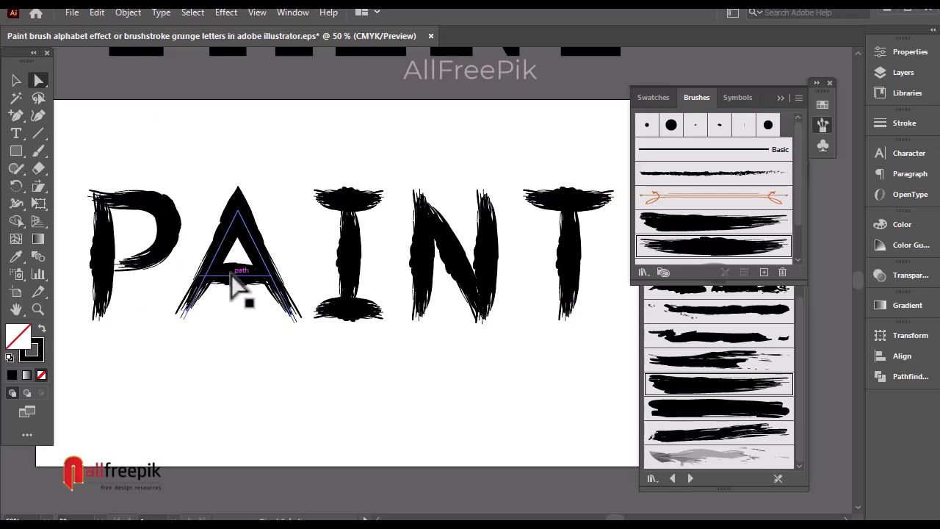
- Collapse the Brushes panel and move the whole T slightly closer to the N
{"action": "left_click", "coordinate": [328, 110]}
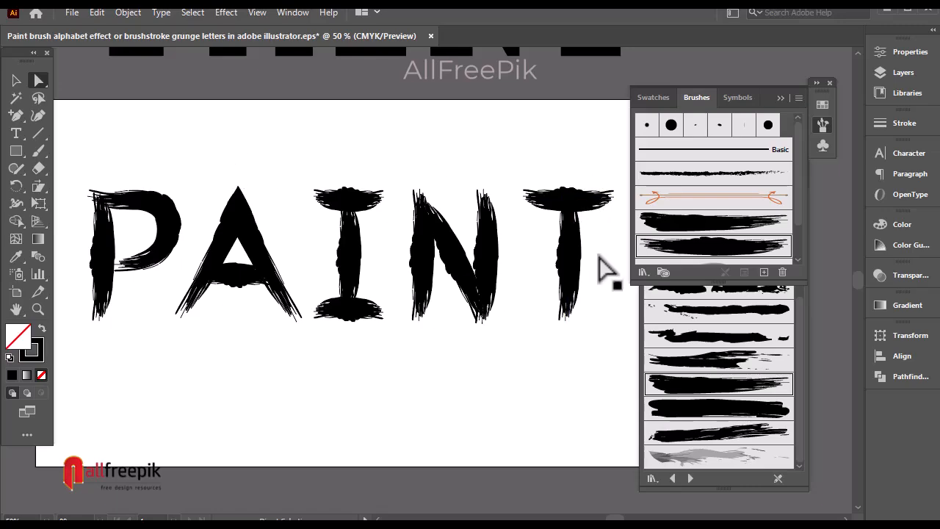
{"action": "left_click", "coordinate": [390, 202], "text": "ctrl+alt"}
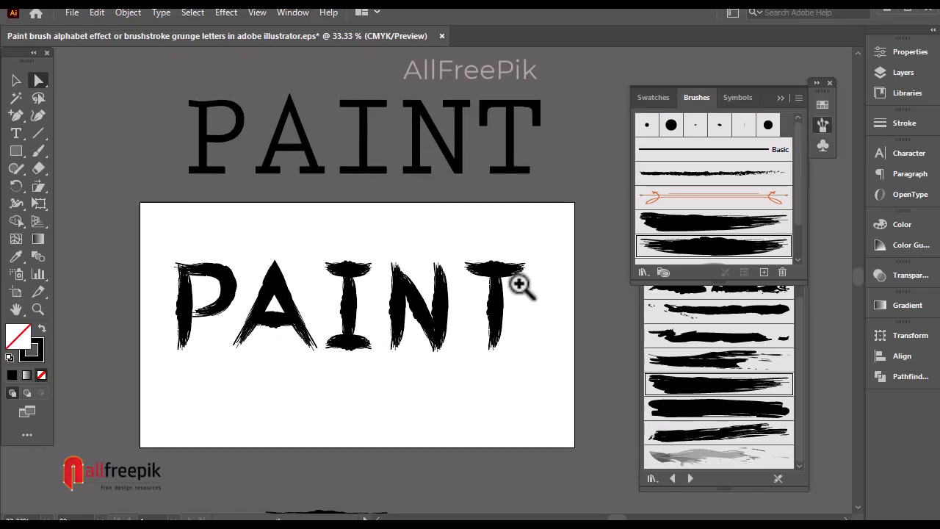
{"action": "left_click", "coordinate": [520, 281], "text": "ctrl"}
{"action": "left_click", "coordinate": [823, 125]}
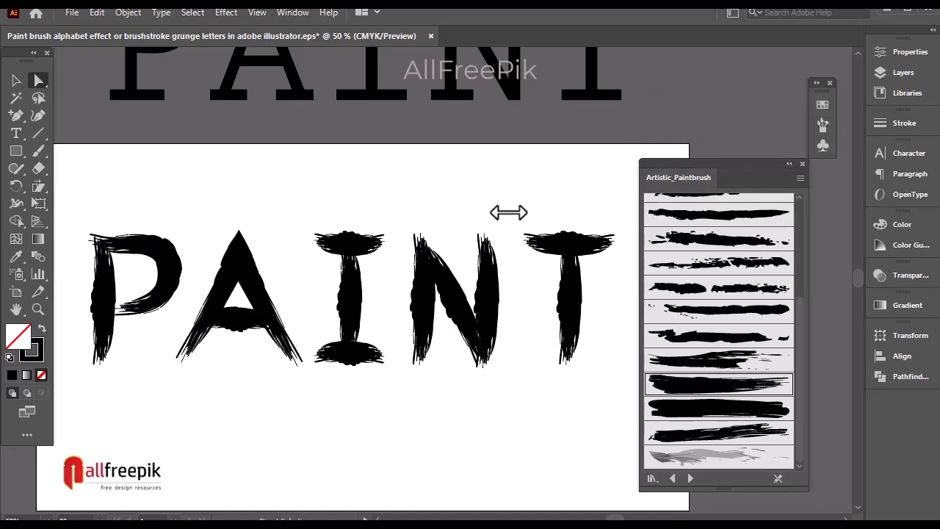
{"action": "left_click_drag", "start_coordinate": [633, 206], "coordinate": [549, 371]}
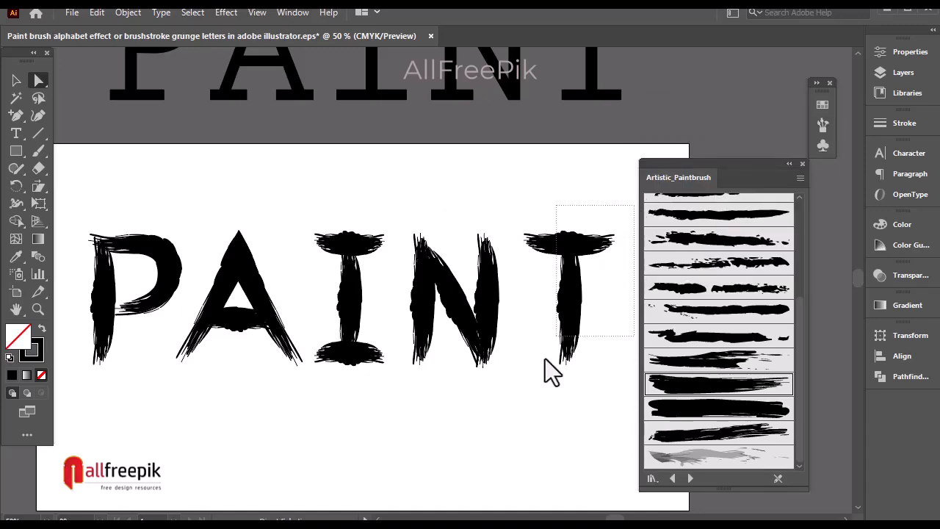
{"action": "left_click_drag", "start_coordinate": [577, 316], "coordinate": [563, 315]}
{"action": "left_click", "coordinate": [619, 433]}
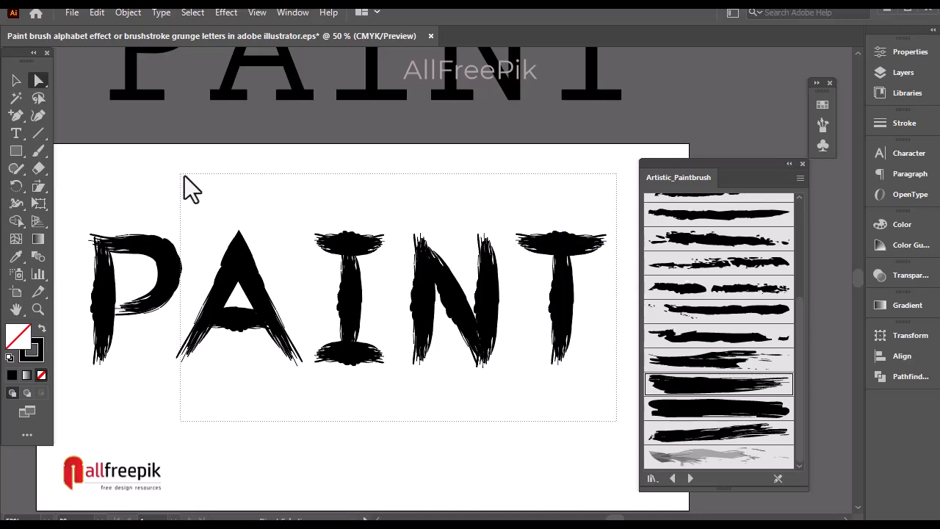
- Shift the I, N and T together slightly to the right, away from the A
{"action": "left_click_drag", "start_coordinate": [184, 176], "coordinate": [185, 176]}
{"action": "left_click", "coordinate": [616, 236]}
{"action": "left_click_drag", "start_coordinate": [307, 416], "coordinate": [306, 413]}
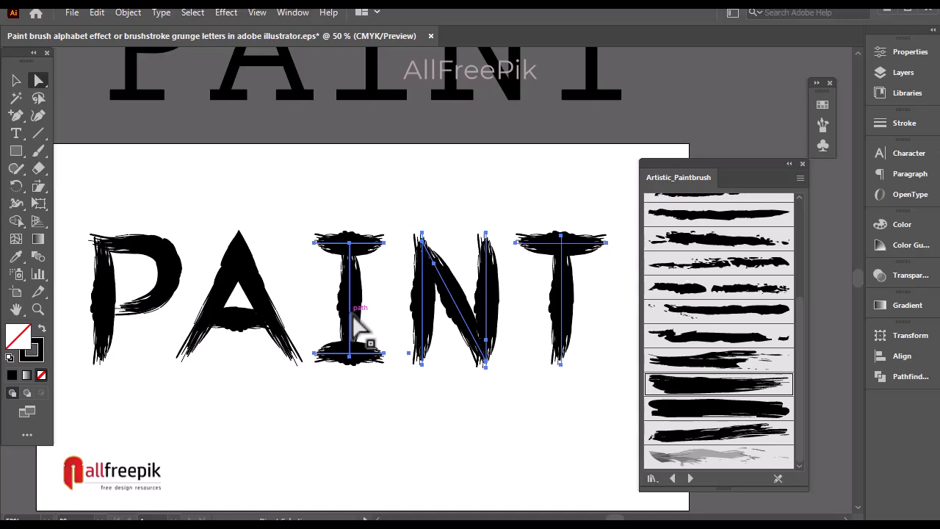
{"action": "left_click_drag", "start_coordinate": [348, 314], "coordinate": [353, 315]}
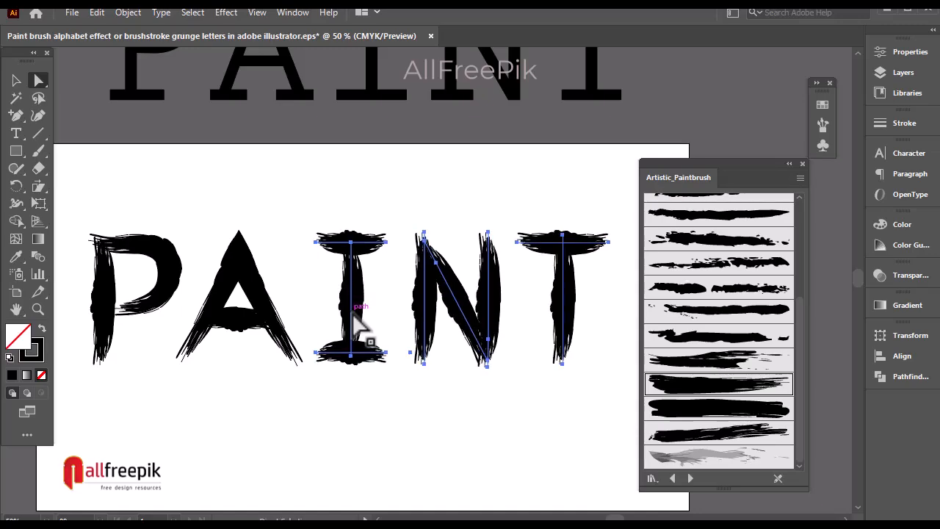
{"action": "left_click", "coordinate": [353, 419]}
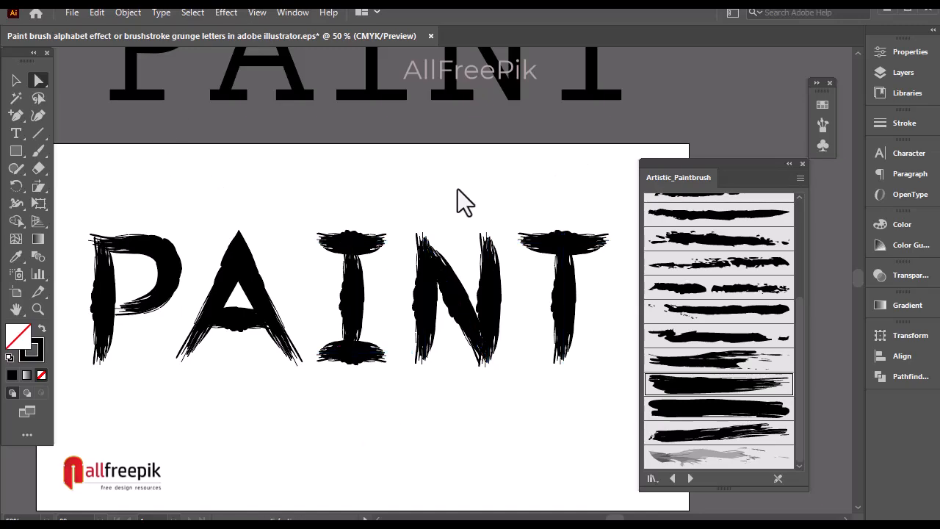
{"action": "scroll", "coordinate": [457, 188], "scroll_direction": "down", "scroll_amount": 1}
{"action": "key", "text": "alt+space"}
{"action": "left_click_drag", "start_coordinate": [503, 278], "coordinate": [456, 215]}
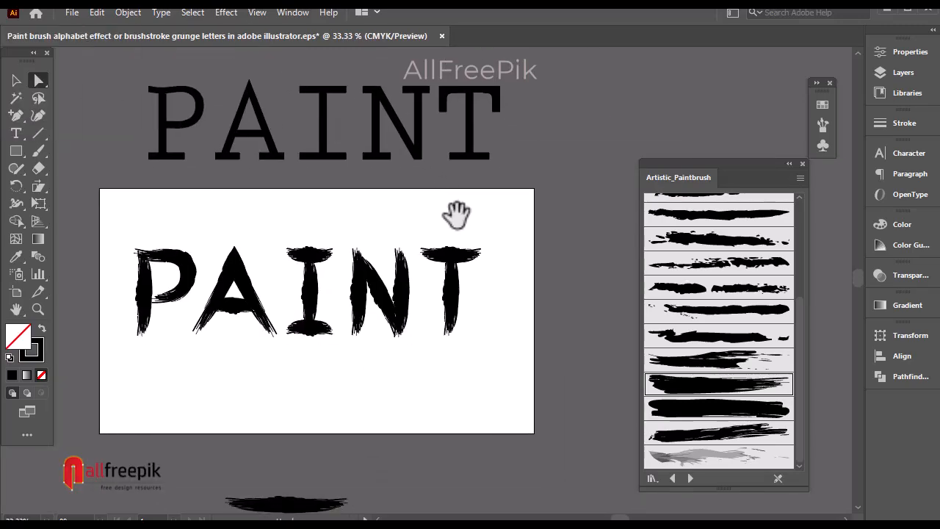
{"action": "left_click", "coordinate": [461, 217], "text": "ctrl"}
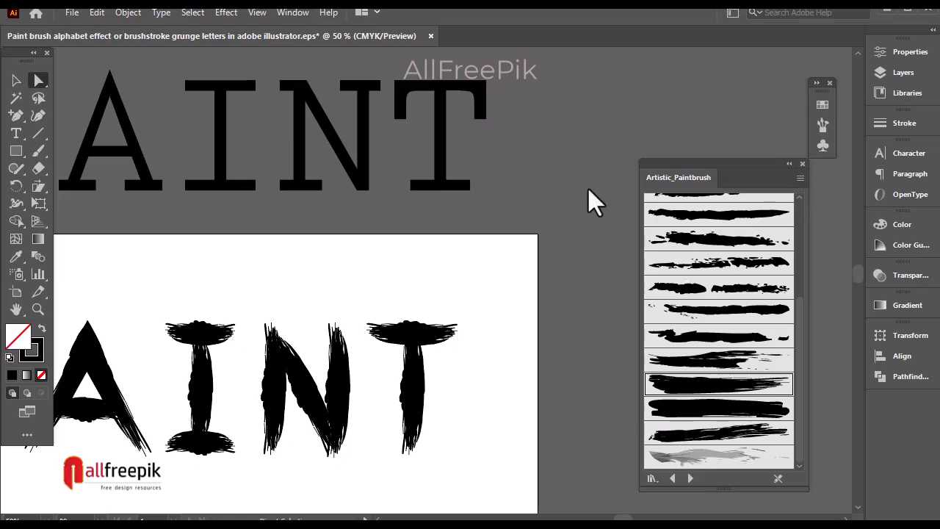
{"action": "left_click_drag", "start_coordinate": [352, 242], "coordinate": [430, 191]}
{"action": "mouse_move", "coordinate": [457, 222]}
{"action": "left_mouse_down"}
{"action": "mouse_move", "coordinate": [537, 199]}
{"action": "mouse_move", "coordinate": [531, 173]}
{"action": "left_mouse_up"}
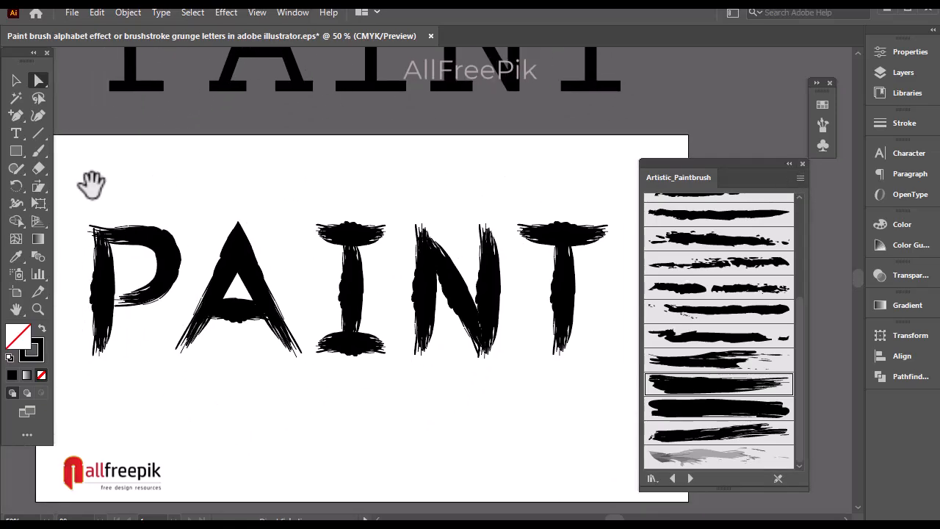
{"action": "left_click_drag", "start_coordinate": [78, 194], "coordinate": [609, 413]}
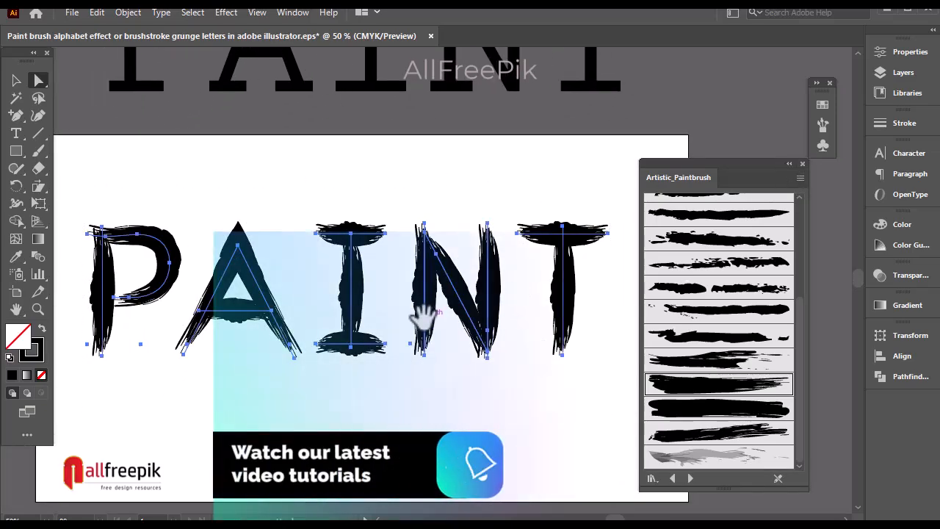
{"action": "left_click_drag", "start_coordinate": [422, 316], "coordinate": [430, 314]}
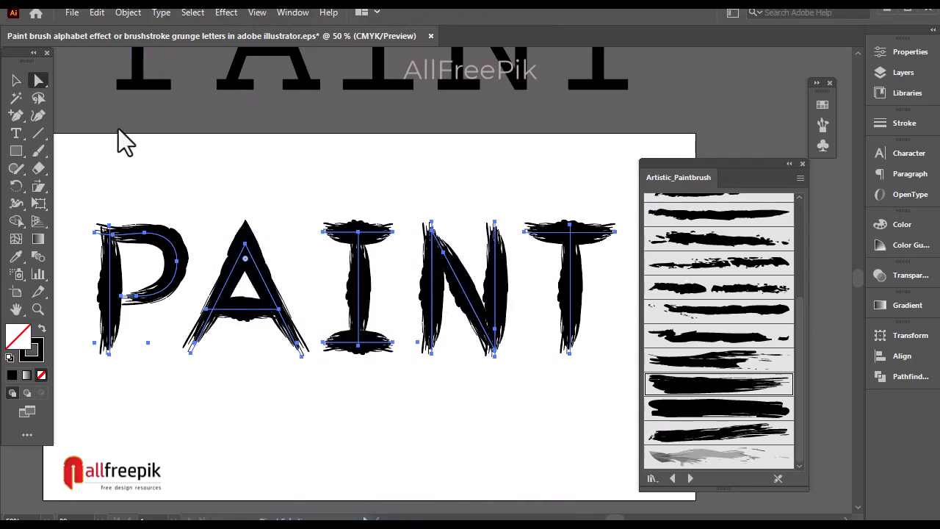
{"action": "left_click", "coordinate": [334, 206]}
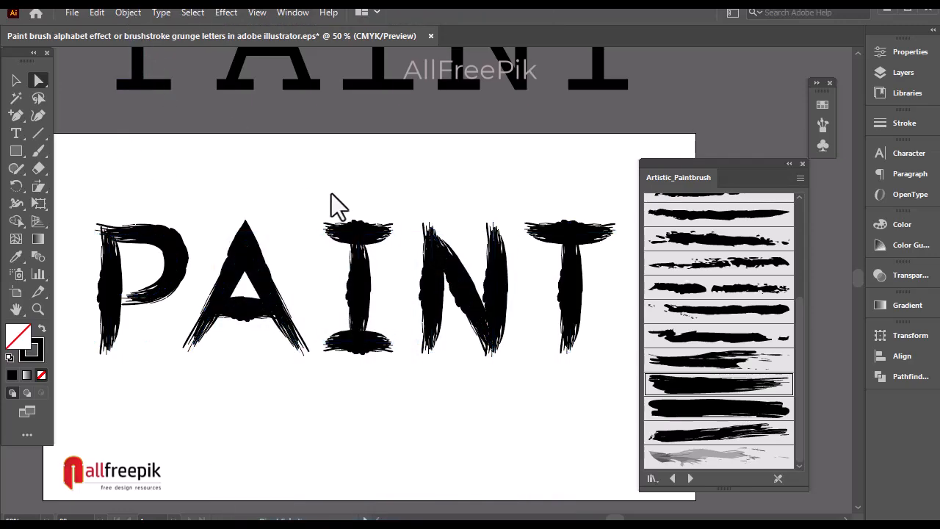
{"action": "left_click_drag", "start_coordinate": [74, 188], "coordinate": [232, 297]}
{"action": "left_click_drag", "start_coordinate": [218, 104], "coordinate": [218, 111]}
- Cut the A's right leg segment out of its path and paste it in front as a separate stroke
{"action": "left_click", "coordinate": [268, 281]}
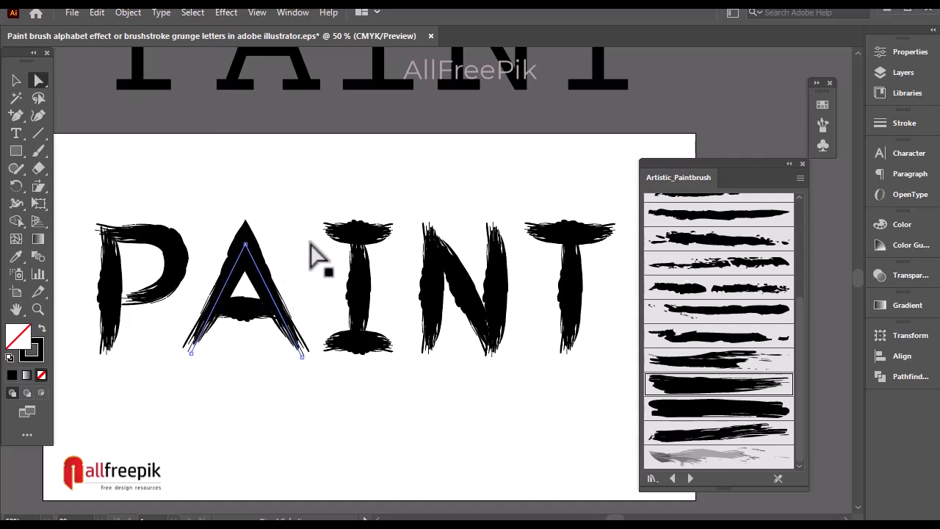
{"action": "left_click", "coordinate": [97, 13]}
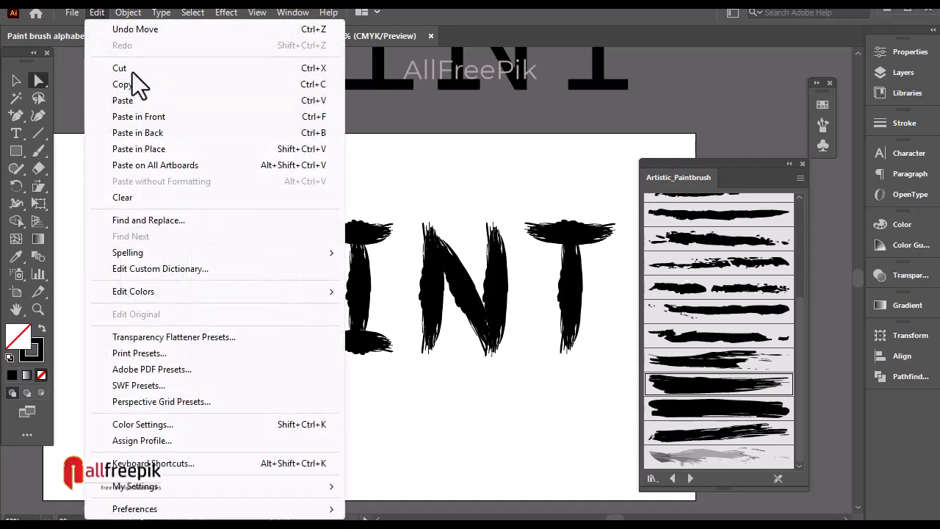
{"action": "left_click", "coordinate": [122, 67]}
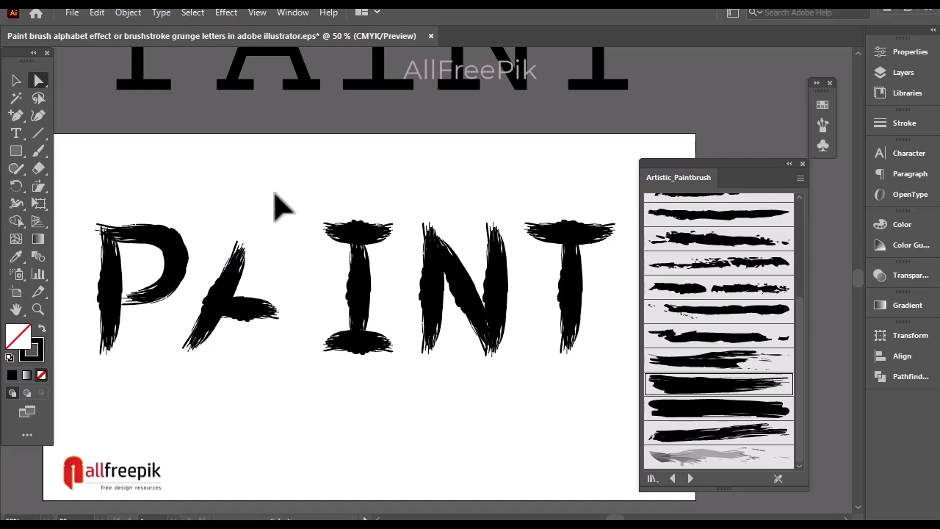
{"action": "key", "text": "ctrl+f"}
{"action": "key", "text": "a"}
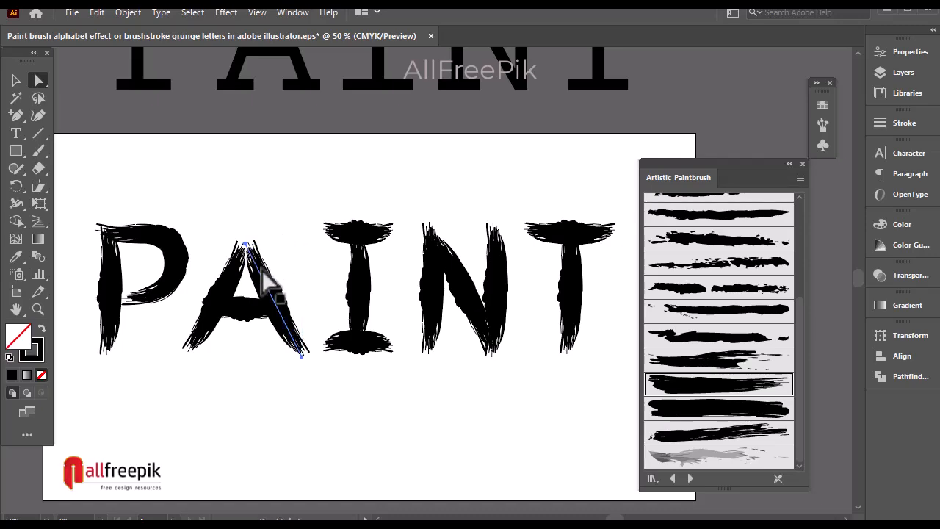
- Extend the upper ends of the A's two separated legs slightly upward to form a brushed apex
{"action": "left_click", "coordinate": [246, 244]}
{"action": "mouse_move", "coordinate": [246, 244]}
{"action": "left_mouse_down"}
{"action": "mouse_move", "coordinate": [264, 225]}
{"action": "mouse_move", "coordinate": [271, 233]}
{"action": "mouse_move", "coordinate": [250, 237]}
{"action": "mouse_move", "coordinate": [248, 225]}
{"action": "left_mouse_up"}
{"action": "left_click", "coordinate": [233, 262]}
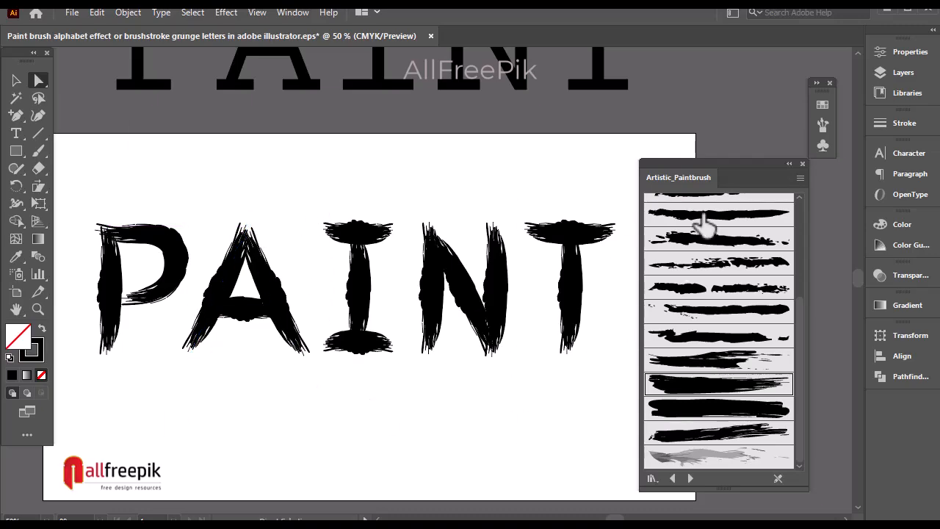
- Collapse the Artistic_Paintbrush library panel and move it off the artboard
{"action": "left_click", "coordinate": [789, 164]}
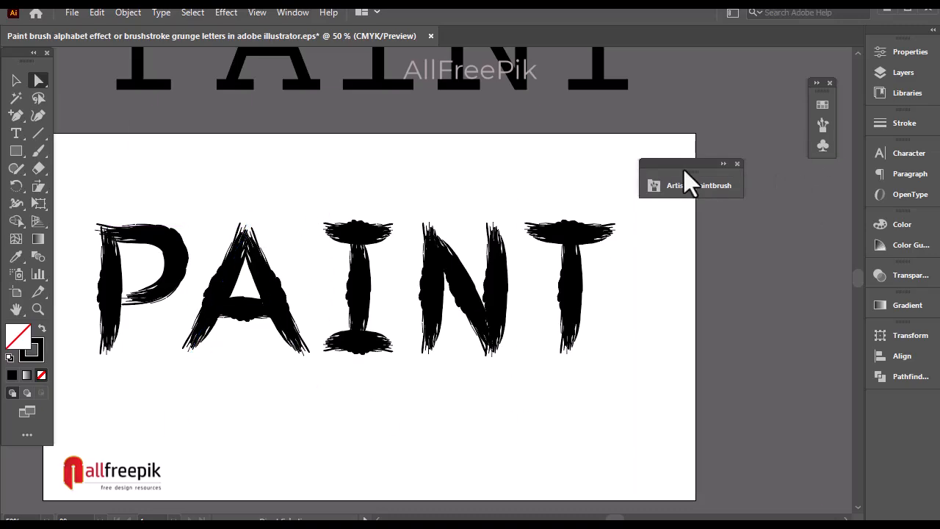
{"action": "left_click_drag", "start_coordinate": [693, 184], "coordinate": [804, 218]}
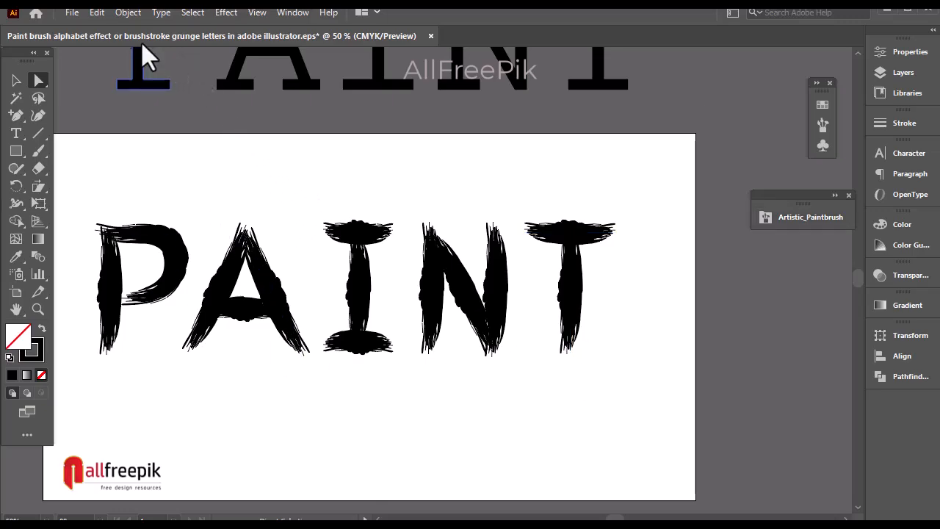
- Show the rulers and place two horizontal guides, one along the baseline and one along the top of the brushed PAINT letters
{"action": "left_click", "coordinate": [257, 15]}
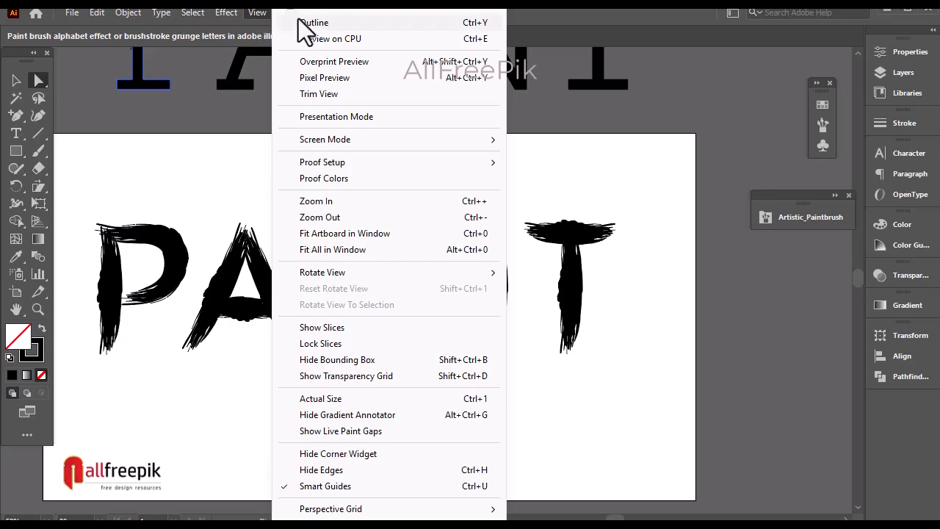
{"action": "left_click", "coordinate": [237, 142]}
{"action": "key", "text": "ctrl+r"}
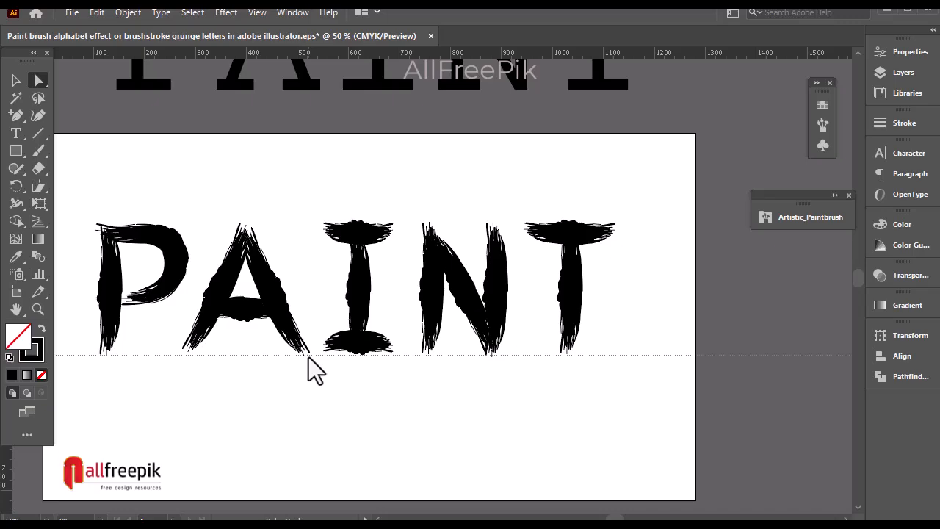
{"action": "left_click_drag", "start_coordinate": [308, 357], "coordinate": [308, 357]}
{"action": "left_click_drag", "start_coordinate": [346, 55], "coordinate": [346, 217]}
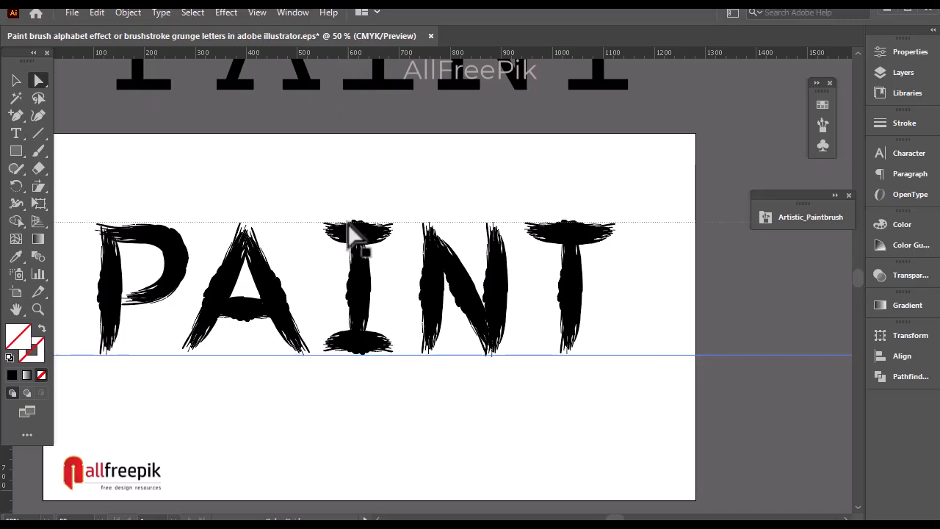
{"action": "left_click_drag", "start_coordinate": [348, 221], "coordinate": [348, 220]}
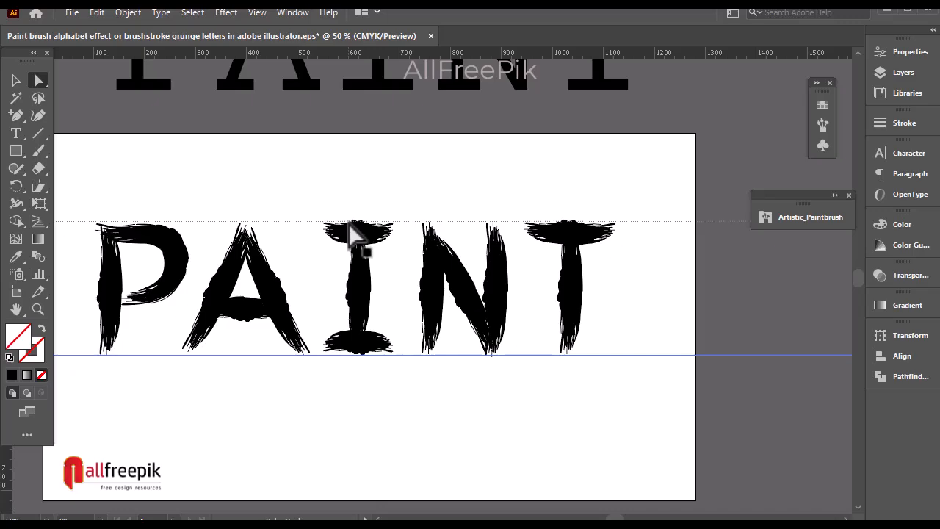
{"action": "left_click", "coordinate": [414, 185]}
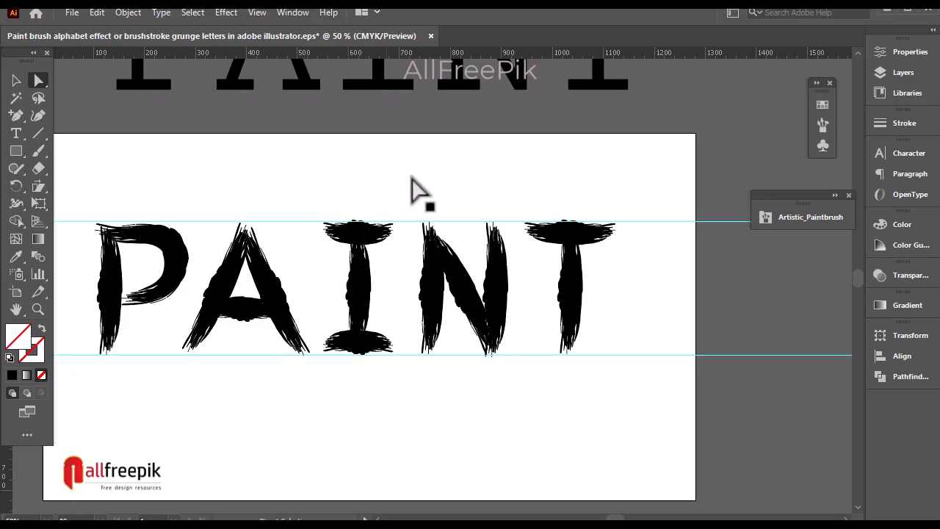
- Fit the stroke ends of the brushed N and A and the I's lower serif to the horizontal guides
{"action": "left_click", "coordinate": [584, 235]}
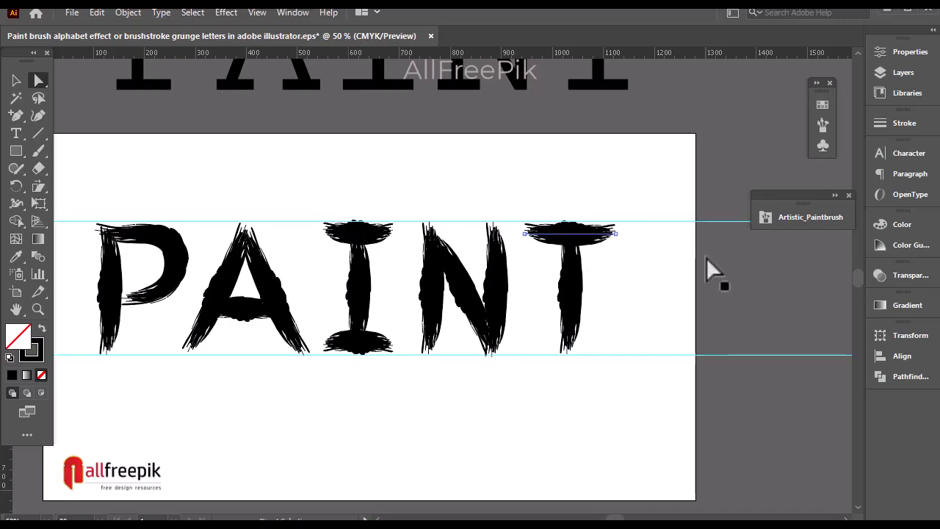
{"action": "left_click", "coordinate": [434, 360]}
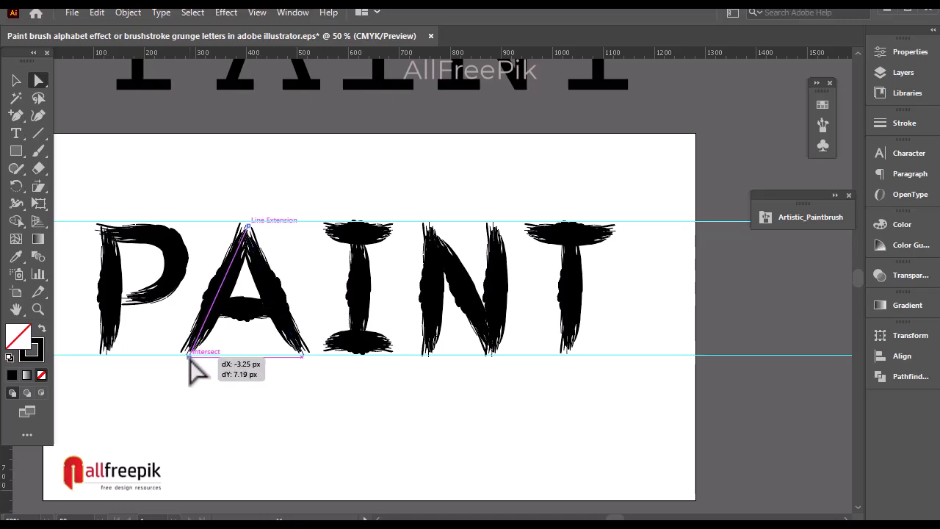
{"action": "left_click", "coordinate": [305, 362]}
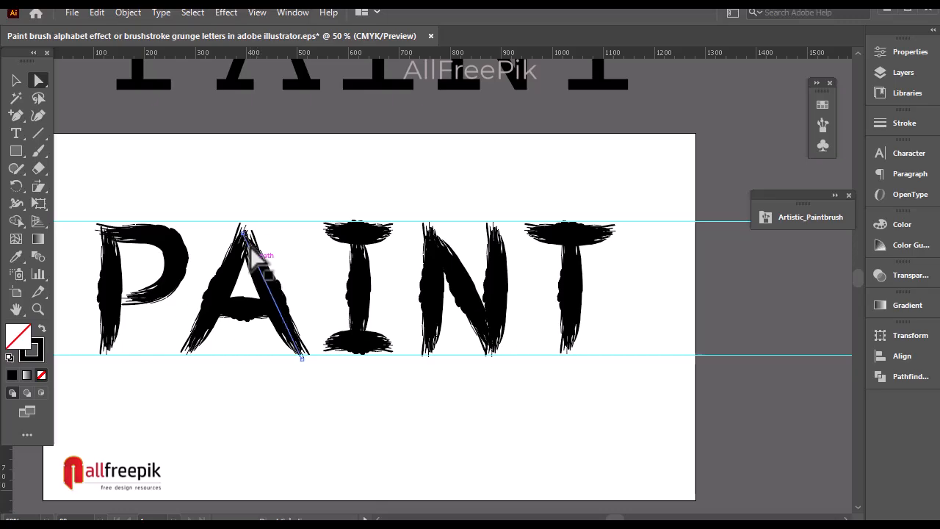
{"action": "left_click_drag", "start_coordinate": [245, 234], "coordinate": [246, 225]}
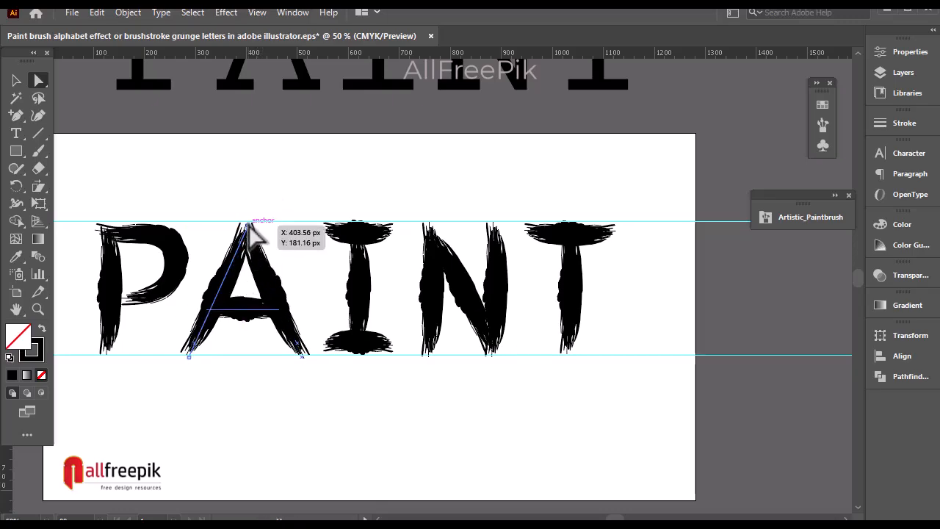
{"action": "left_click", "coordinate": [284, 189]}
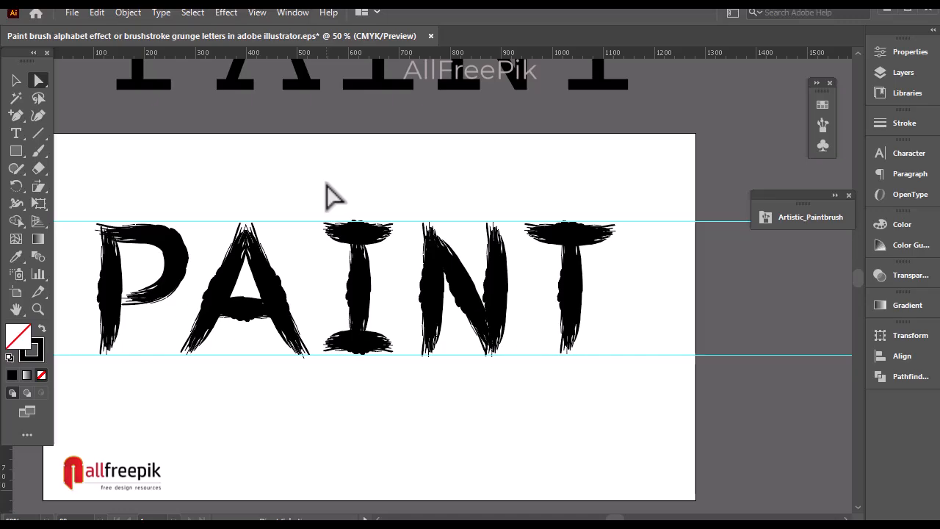
{"action": "left_click", "coordinate": [371, 345]}
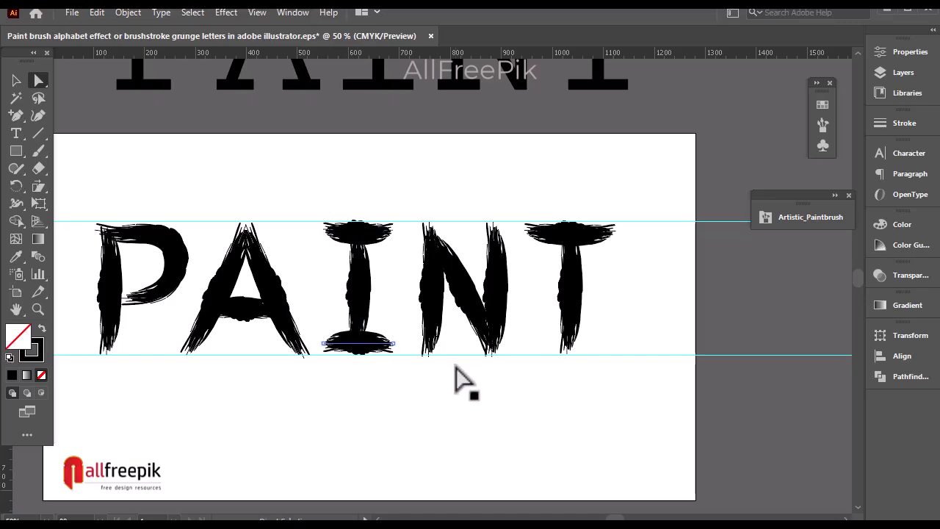
{"action": "left_click", "coordinate": [487, 200]}
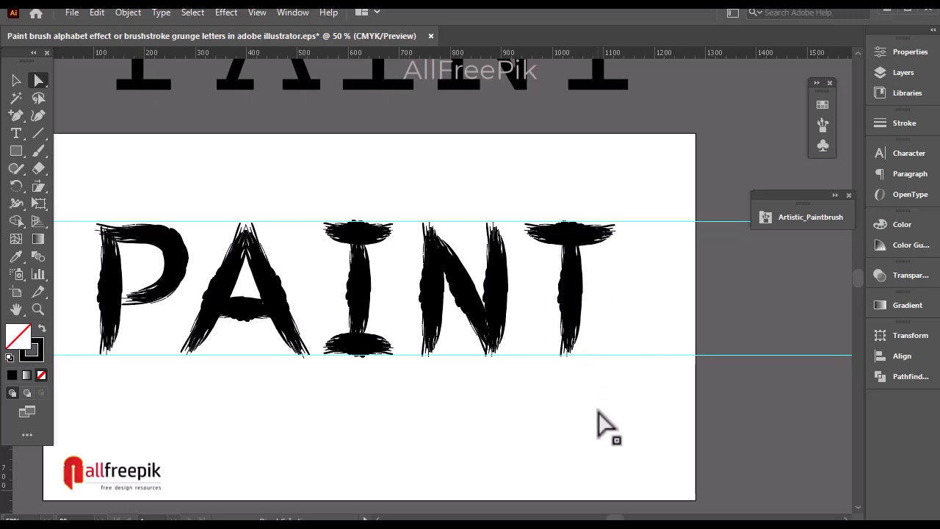
- Move the original solid PAINT lettering straight up, further away from the artboard
{"action": "left_click", "coordinate": [317, 200], "text": "ctrl+alt"}
{"action": "left_click_drag", "start_coordinate": [385, 242], "coordinate": [328, 250]}
{"action": "left_click_drag", "start_coordinate": [165, 110], "coordinate": [651, 251]}
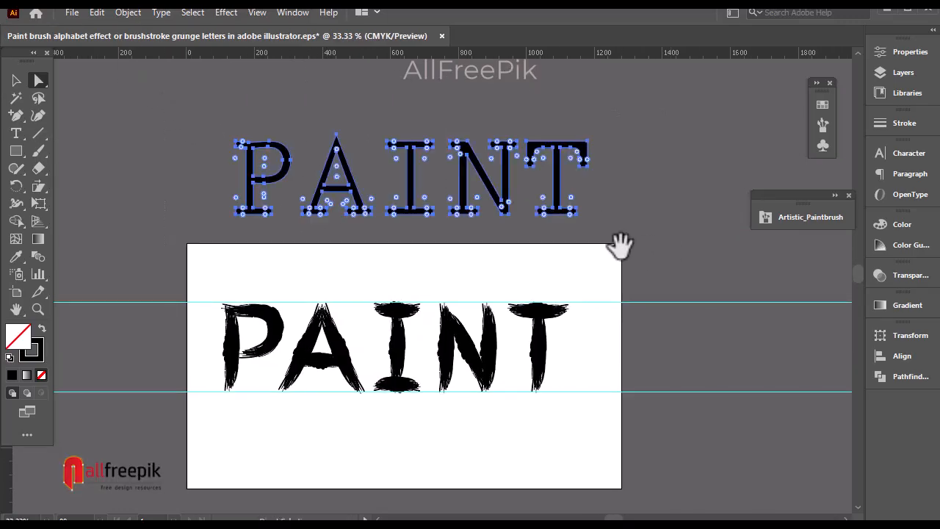
{"action": "left_click", "coordinate": [16, 81]}
{"action": "mouse_move", "coordinate": [411, 215]}
{"action": "left_mouse_down"}
{"action": "mouse_move", "coordinate": [424, 176]}
{"action": "mouse_move", "coordinate": [464, 130]}
{"action": "left_mouse_up"}
{"action": "key", "text": "ctrl+z"}
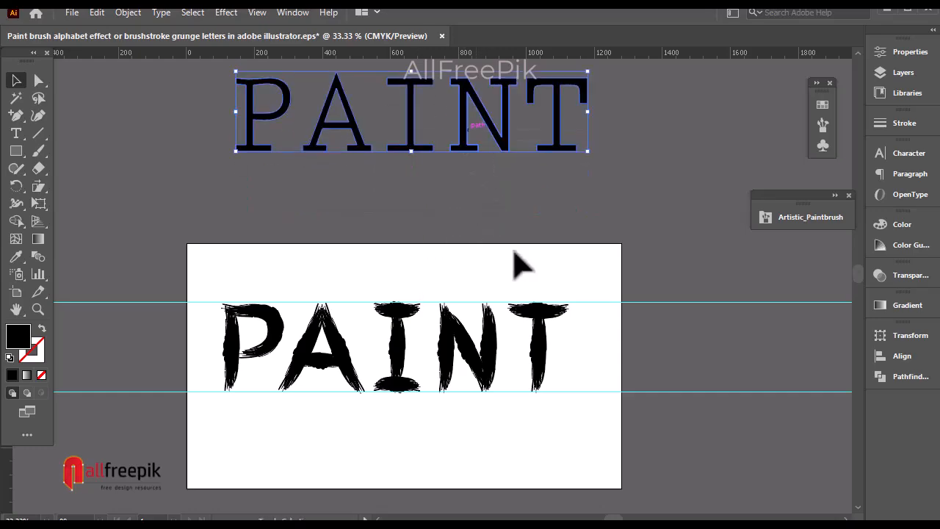
{"action": "left_click", "coordinate": [515, 252]}
- Expand the appearance of all brushed PAINT strokes on the artboard and hide the guides
{"action": "left_click_drag", "start_coordinate": [562, 303], "coordinate": [537, 235]}
{"action": "left_click_drag", "start_coordinate": [177, 195], "coordinate": [594, 382]}
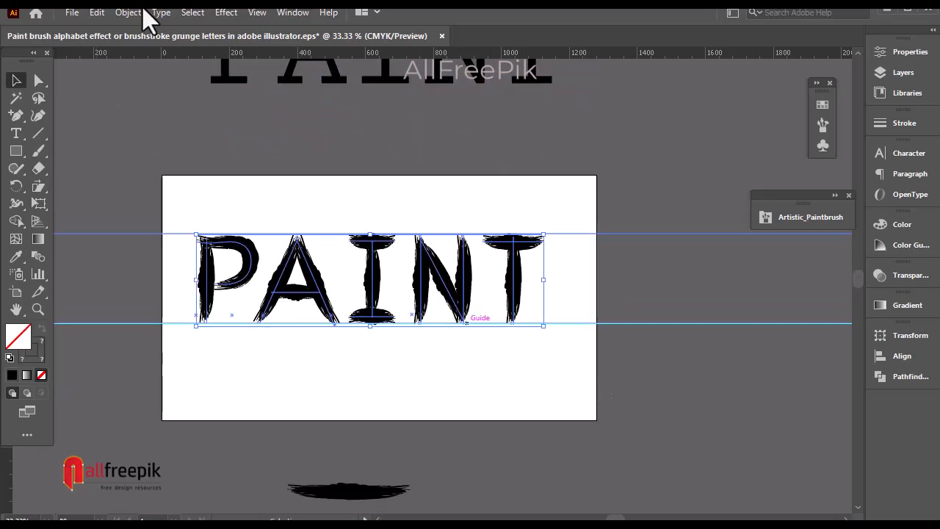
{"action": "left_click", "coordinate": [669, 293]}
{"action": "key", "text": "ctrl+semicolon"}
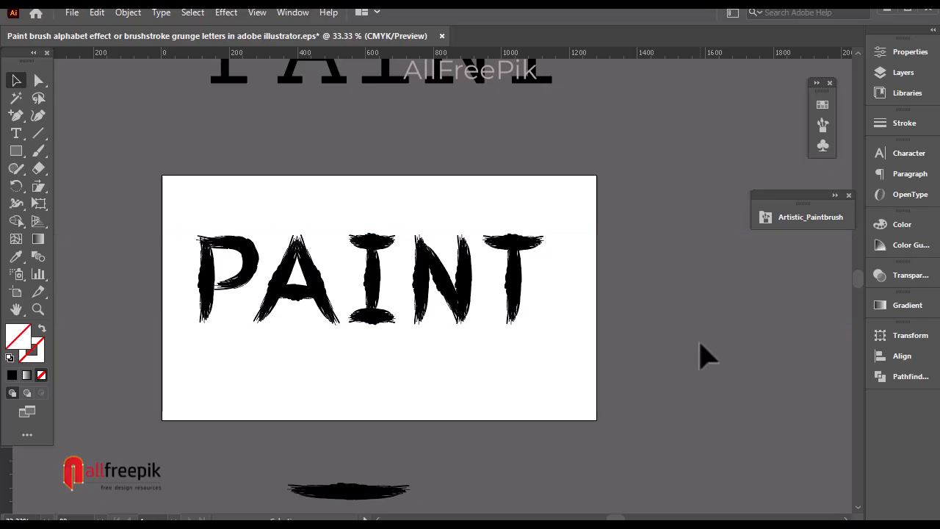
- Ungroup the expanded strokes of the brushed P so its bowl and stem can be selected separately
{"action": "left_click", "coordinate": [26, 375]}
{"action": "left_click", "coordinate": [270, 175], "text": "ctrl"}
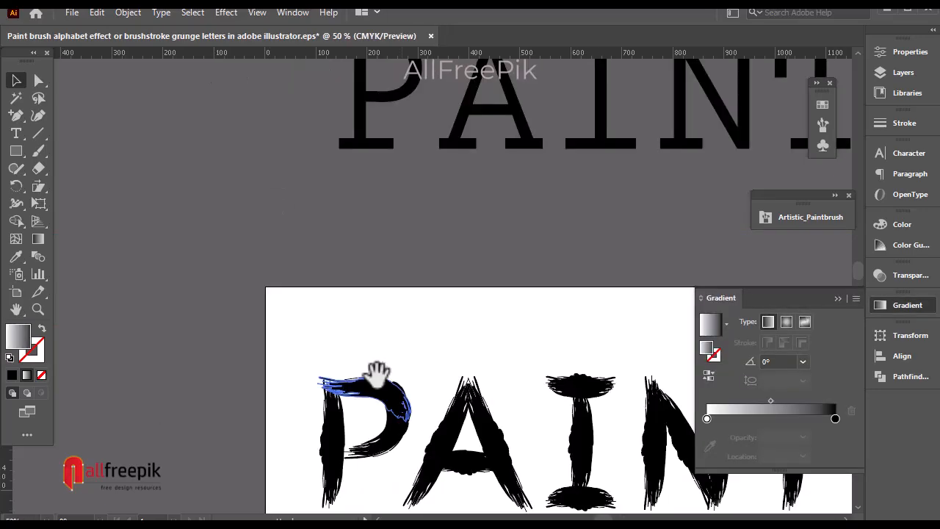
{"action": "left_click_drag", "start_coordinate": [397, 426], "coordinate": [246, 195]}
{"action": "left_click", "coordinate": [236, 194]}
{"action": "right_click", "coordinate": [236, 193]}
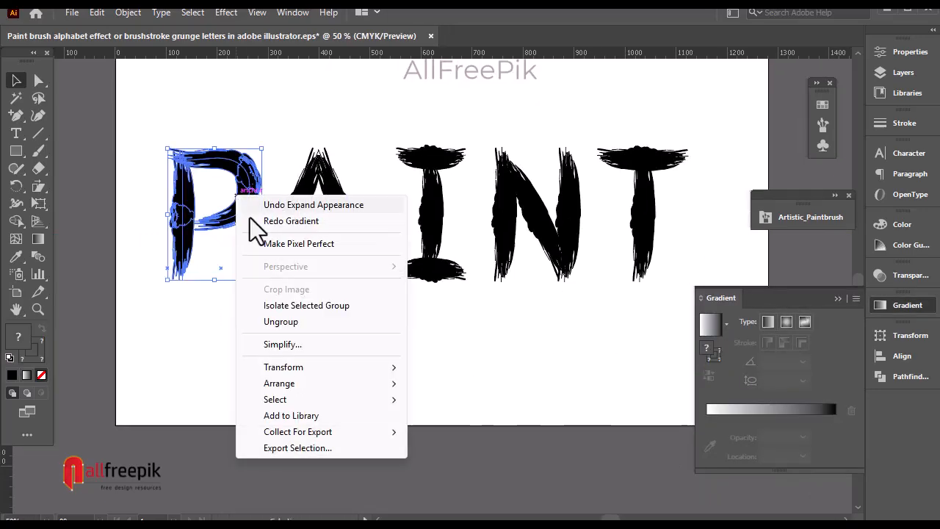
{"action": "left_click", "coordinate": [311, 324]}
{"action": "left_click", "coordinate": [252, 149]}
{"action": "left_click", "coordinate": [250, 206]}
{"action": "left_click", "coordinate": [233, 234]}
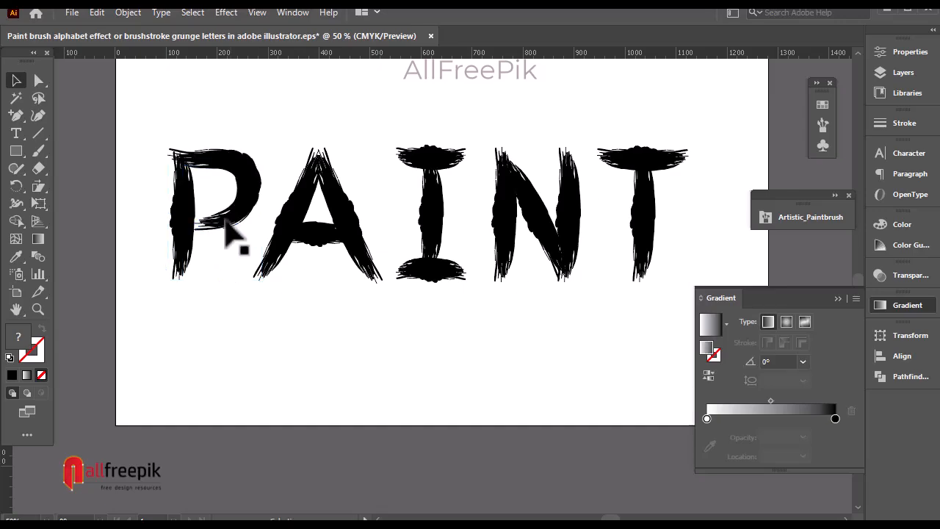
- Unite the overlapping pieces of the P's bowl into one shape and do the same for its stem
{"action": "left_click", "coordinate": [227, 222]}
{"action": "left_click", "coordinate": [128, 13]}
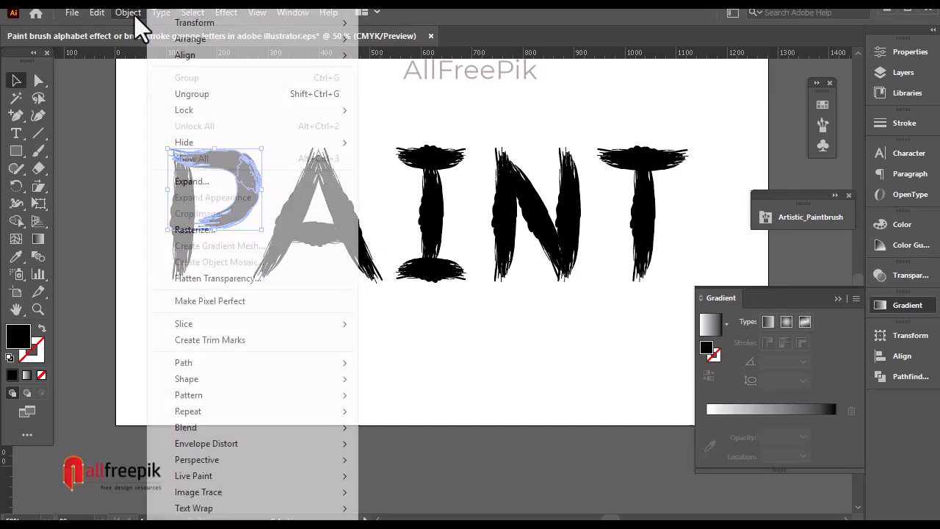
{"action": "left_click", "coordinate": [529, 409]}
{"action": "left_click", "coordinate": [528, 409]}
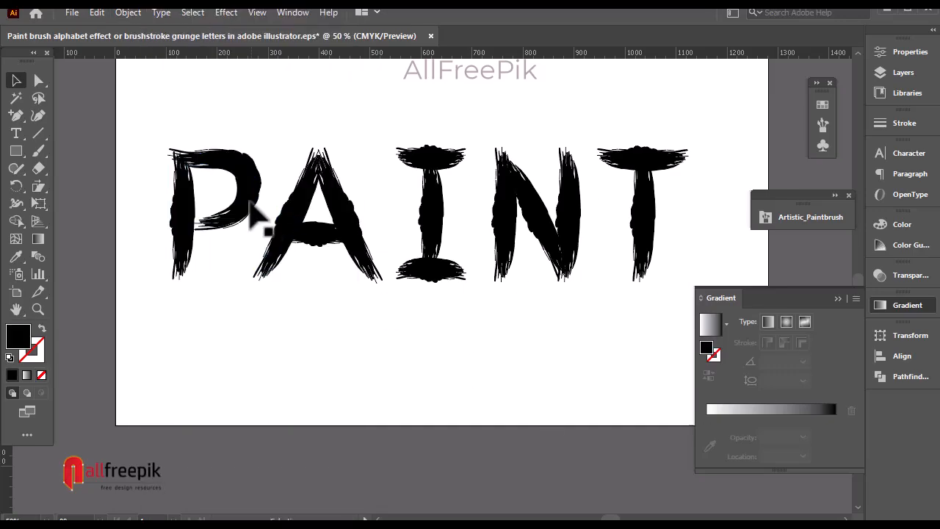
{"action": "left_click", "coordinate": [249, 200]}
{"action": "left_click", "coordinate": [908, 376]}
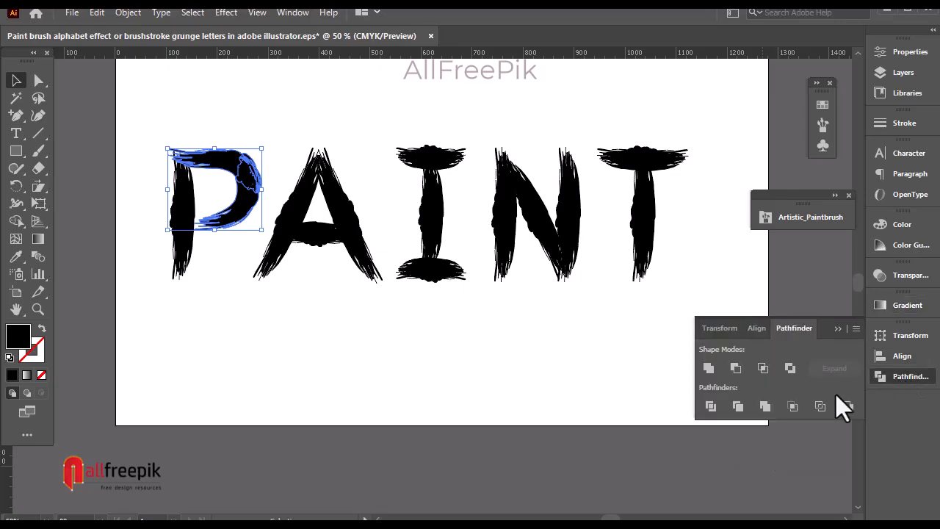
{"action": "left_click", "coordinate": [709, 368]}
{"action": "left_click", "coordinate": [316, 365]}
{"action": "left_click", "coordinate": [189, 230]}
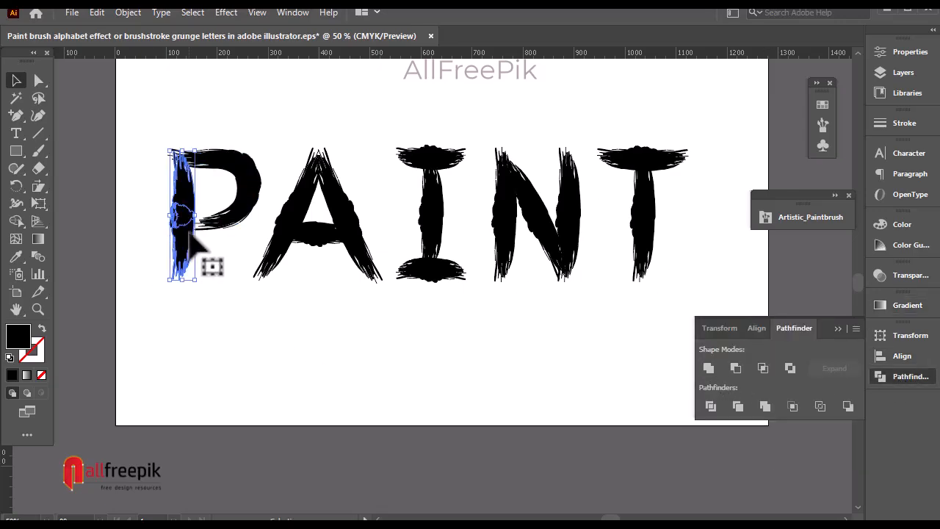
{"action": "left_click", "coordinate": [708, 368]}
- Ungroup the brushed A and unite the pieces of each leg and the crossbar into separate single shapes
{"action": "left_click", "coordinate": [312, 216]}
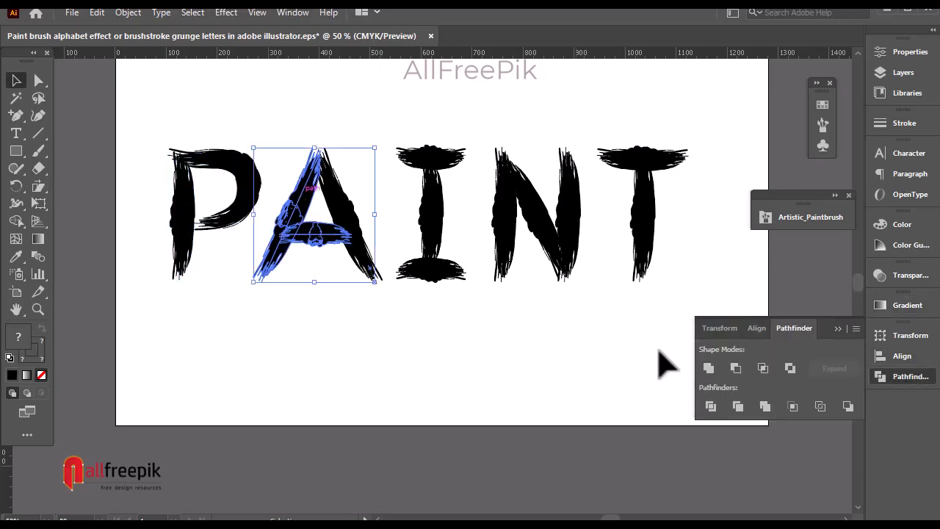
{"action": "right_click", "coordinate": [326, 243]}
{"action": "left_click", "coordinate": [390, 365]}
{"action": "left_click", "coordinate": [388, 273]}
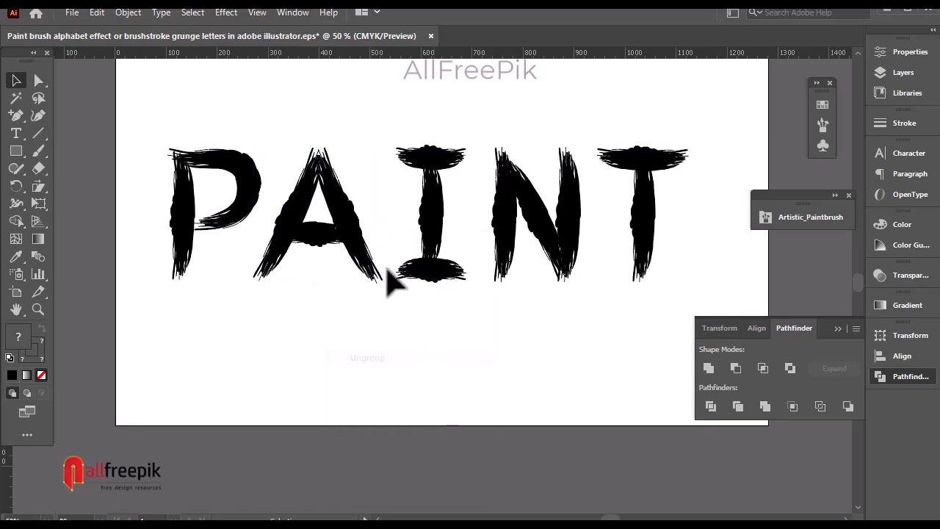
{"action": "left_click", "coordinate": [355, 249]}
{"action": "left_click", "coordinate": [709, 368]}
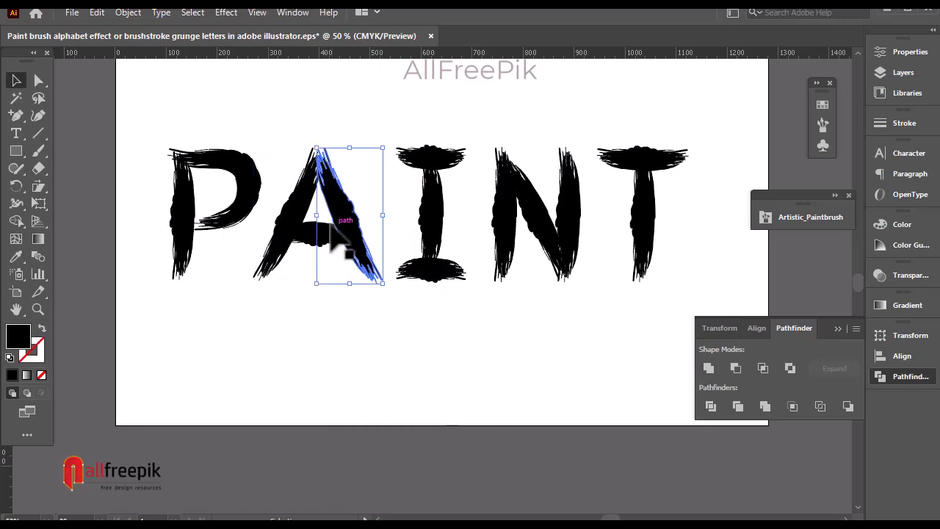
{"action": "left_click", "coordinate": [298, 203]}
{"action": "left_click", "coordinate": [708, 367]}
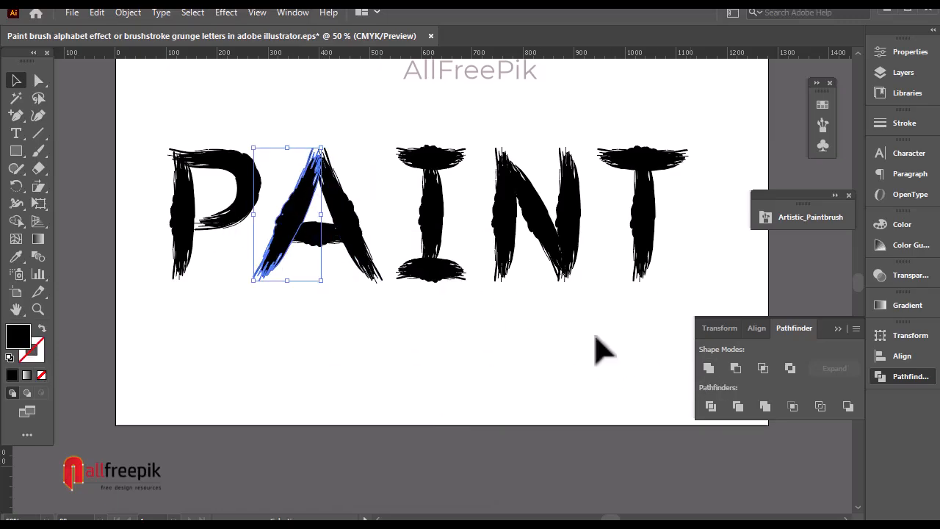
{"action": "left_click", "coordinate": [316, 235]}
- Ungroup the brushed I and unite the pieces of its upper serif, lower serif and stem into separate single shapes
{"action": "left_click", "coordinate": [406, 190]}
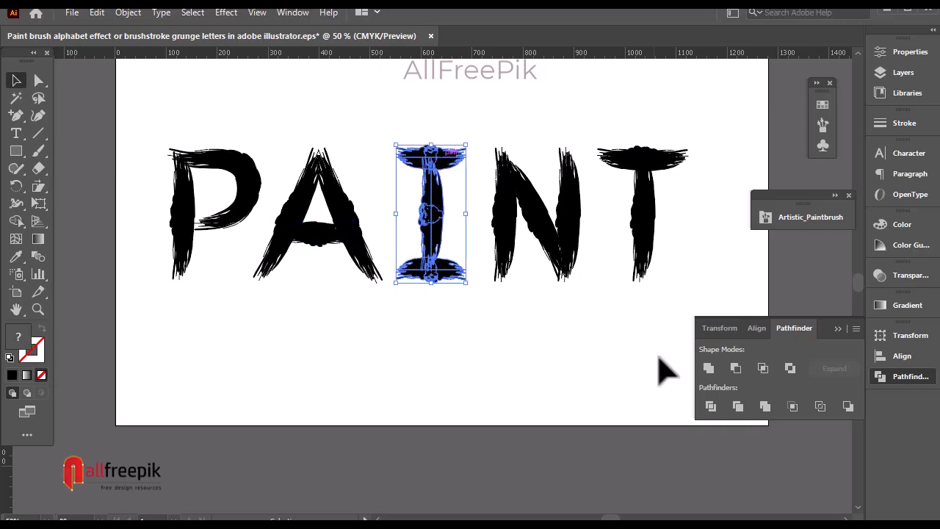
{"action": "right_click", "coordinate": [429, 224]}
{"action": "left_click", "coordinate": [470, 346]}
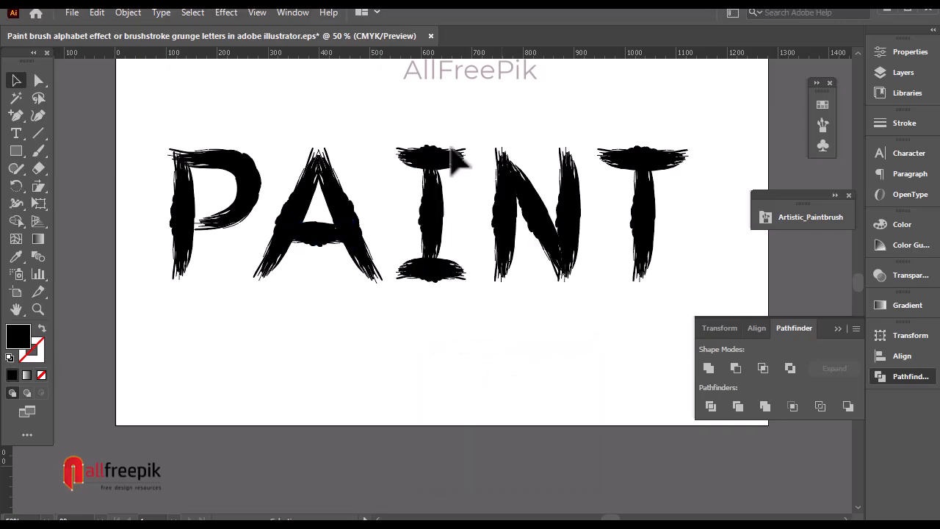
{"action": "left_click", "coordinate": [440, 154]}
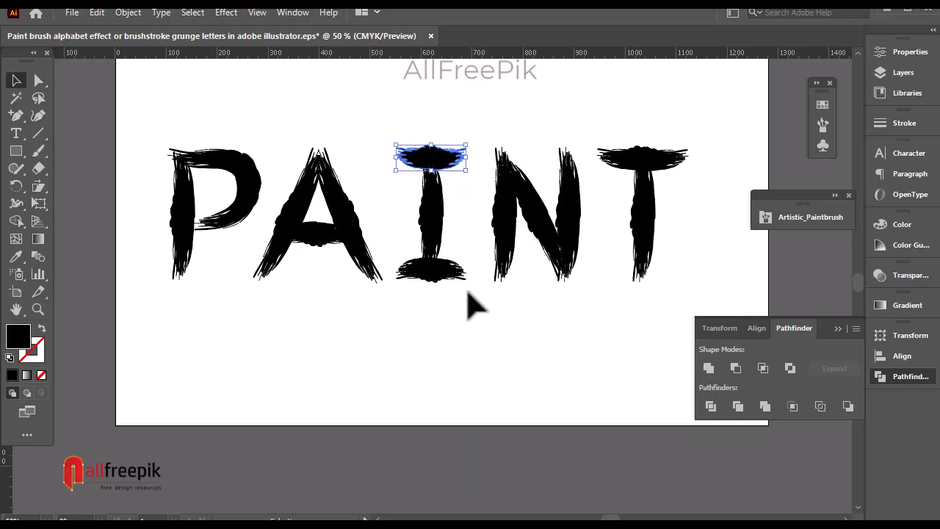
{"action": "left_click", "coordinate": [443, 273]}
{"action": "left_click", "coordinate": [706, 368]}
{"action": "left_click", "coordinate": [441, 219]}
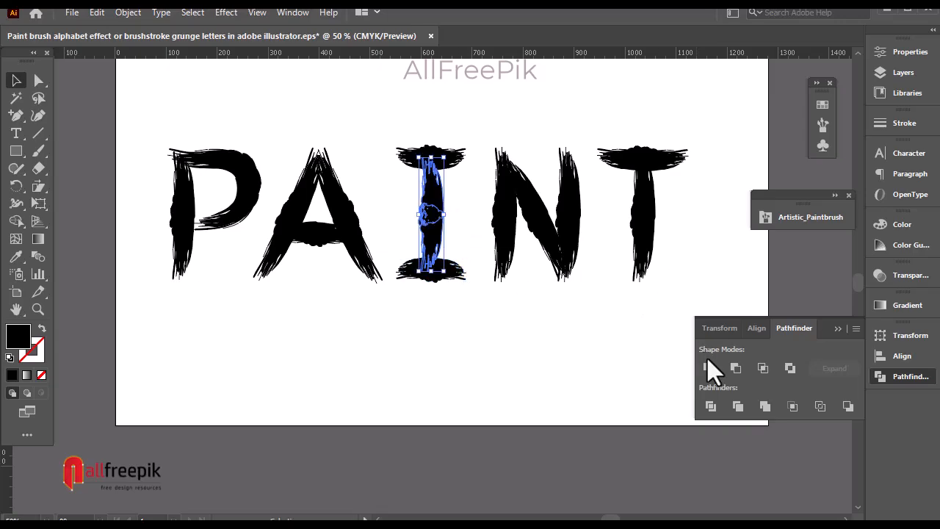
- Ungroup the brushed N and unite the pieces of its two stems and diagonal into separate single shapes
{"action": "left_click", "coordinate": [536, 250]}
{"action": "right_click", "coordinate": [538, 224]}
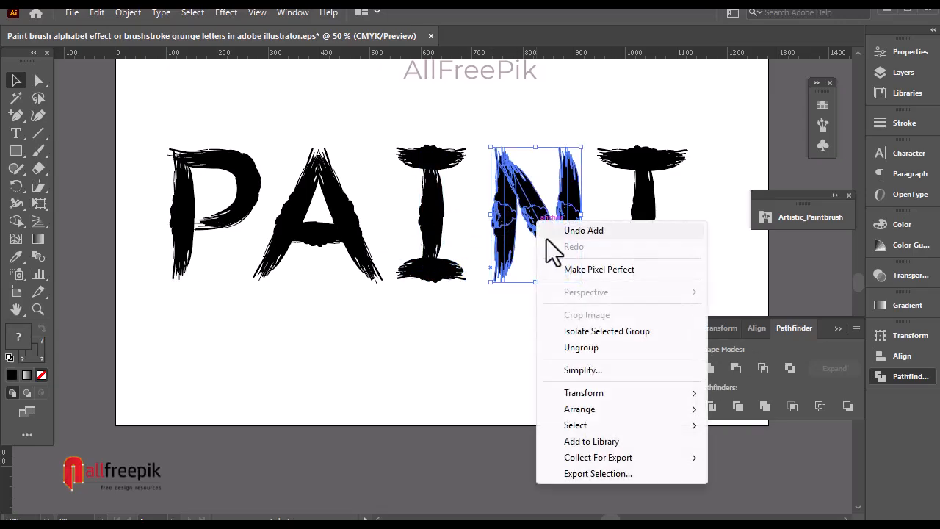
{"action": "left_click", "coordinate": [595, 350]}
{"action": "left_click", "coordinate": [603, 266]}
{"action": "left_click", "coordinate": [570, 221]}
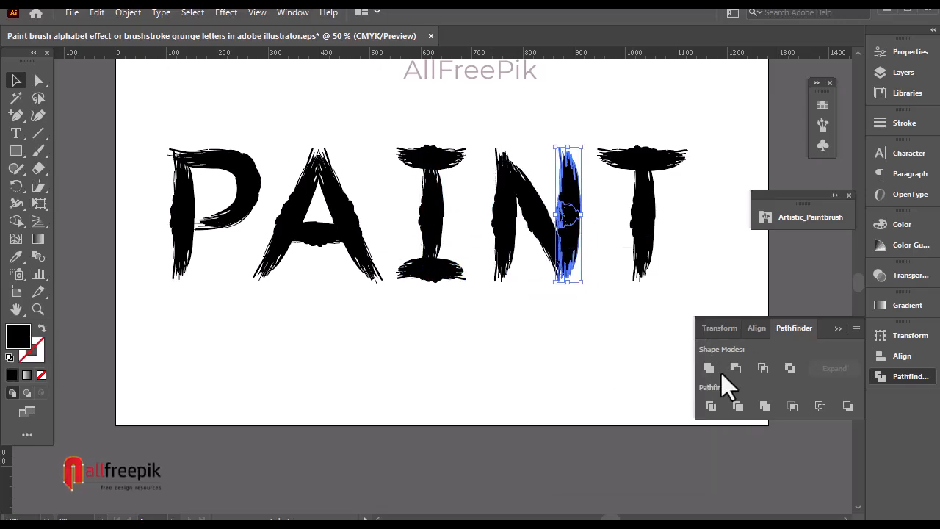
{"action": "left_click", "coordinate": [711, 369]}
{"action": "left_click", "coordinate": [549, 229]}
{"action": "left_click", "coordinate": [709, 366]}
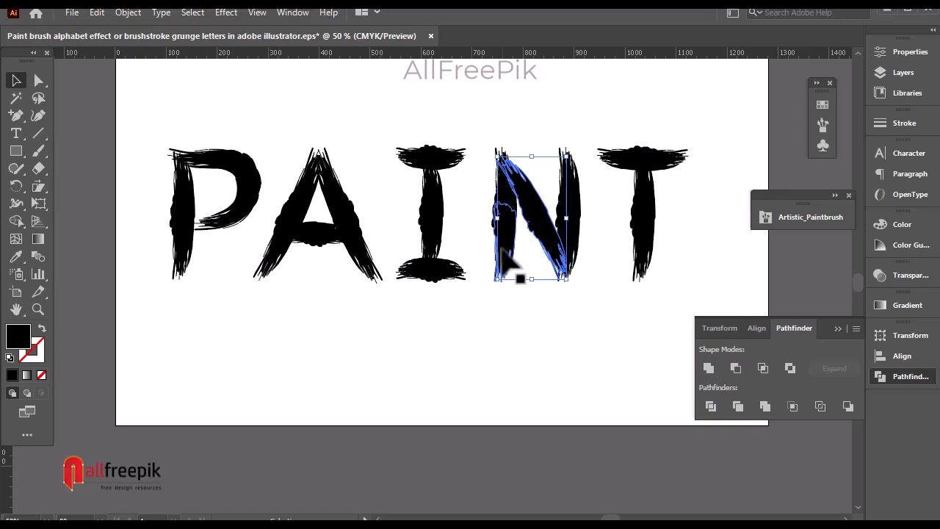
{"action": "left_click", "coordinate": [503, 254]}
{"action": "left_click", "coordinate": [709, 366]}
- Ungroup the brushed T and unite the pieces of its stem and crossbar into separate single shapes
{"action": "left_click", "coordinate": [650, 249]}
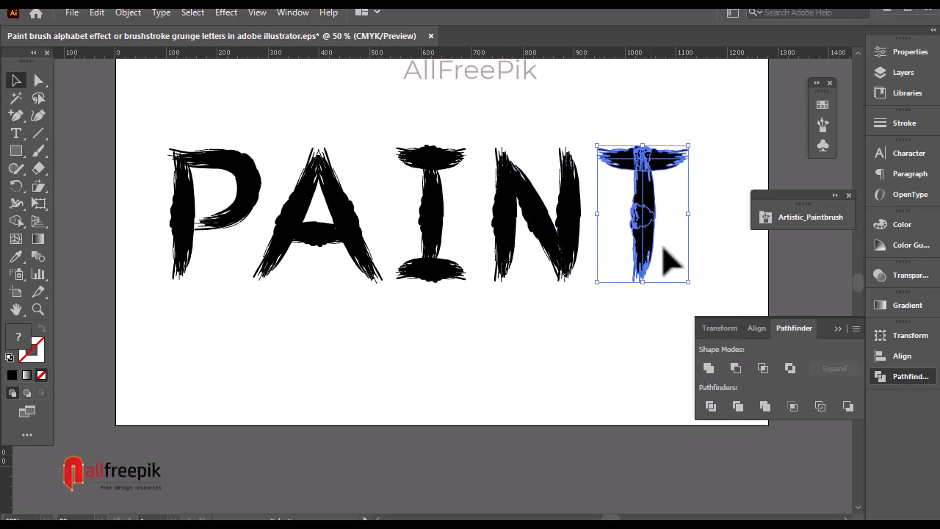
{"action": "right_click", "coordinate": [642, 189]}
{"action": "left_click", "coordinate": [690, 314]}
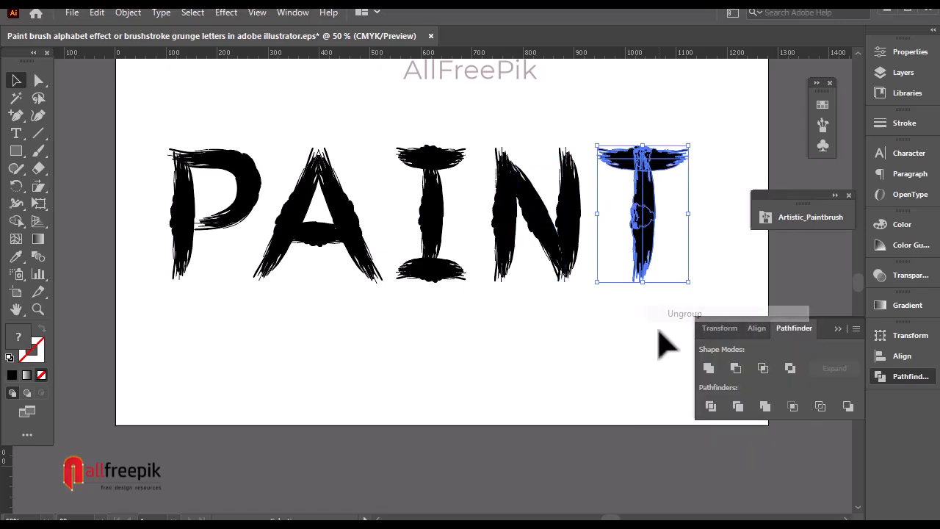
{"action": "left_click", "coordinate": [674, 284]}
{"action": "left_click", "coordinate": [646, 235]}
{"action": "left_click", "coordinate": [709, 366]}
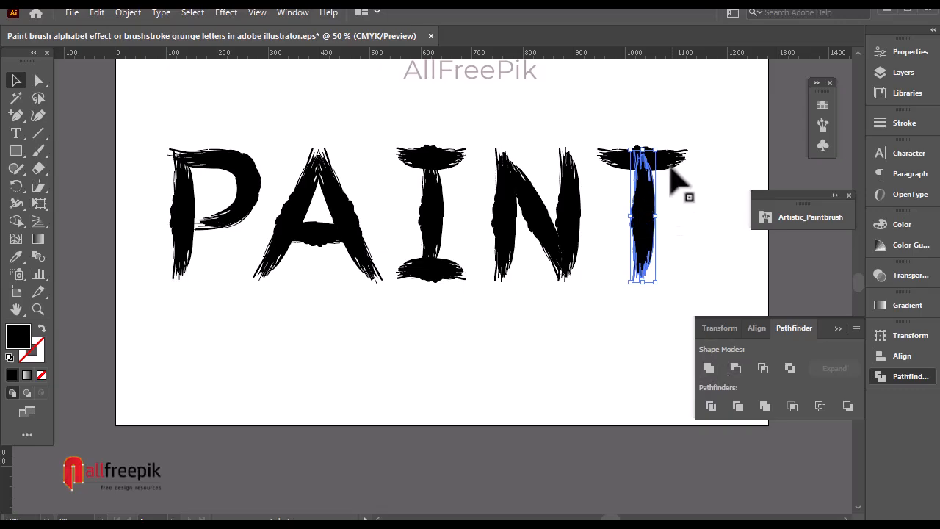
{"action": "left_click", "coordinate": [672, 168]}
{"action": "left_click", "coordinate": [709, 368]}
{"action": "left_click", "coordinate": [548, 346]}
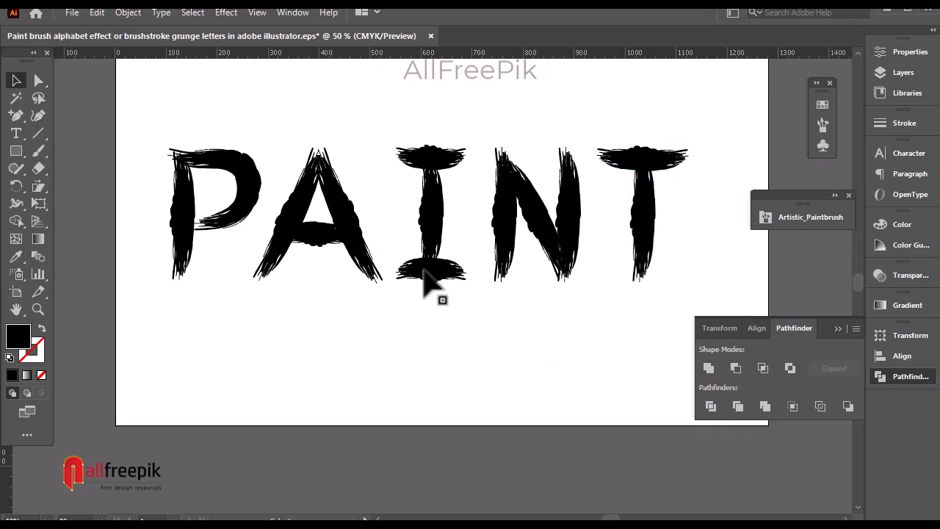
- Fill all the letter shapes with a linear gradient and set its end stop to orange
{"action": "key", "text": "ctrl+a"}
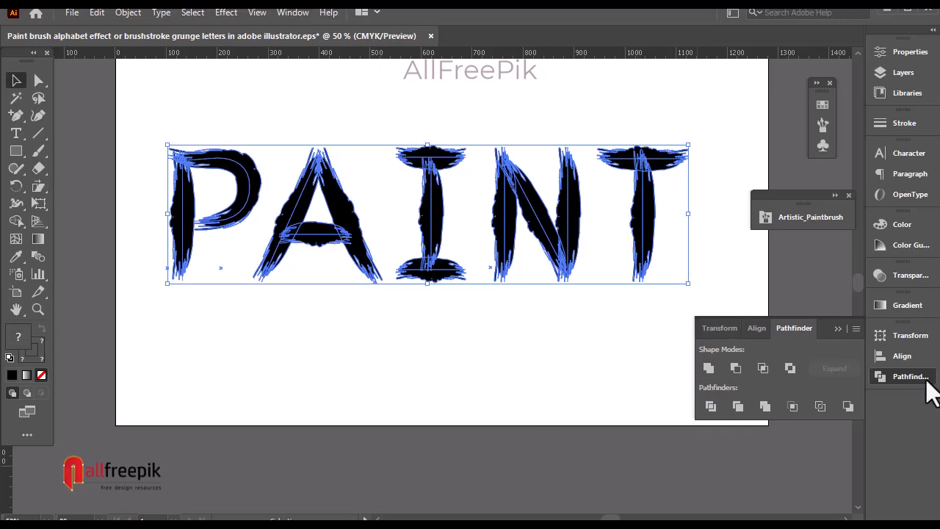
{"action": "left_click", "coordinate": [924, 394]}
{"action": "left_click", "coordinate": [903, 305]}
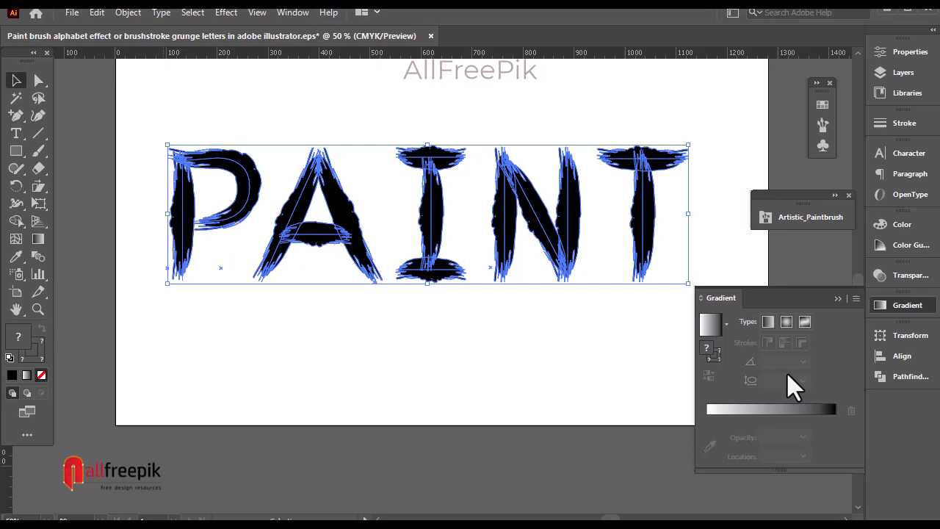
{"action": "left_click", "coordinate": [773, 410]}
{"action": "left_click", "coordinate": [835, 418]}
{"action": "double_click", "coordinate": [835, 418]}
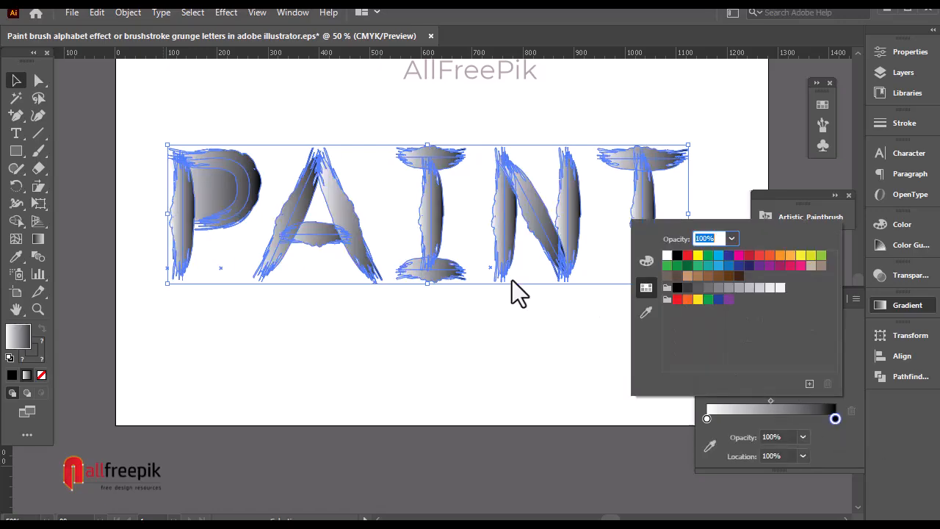
{"action": "left_click", "coordinate": [687, 299]}
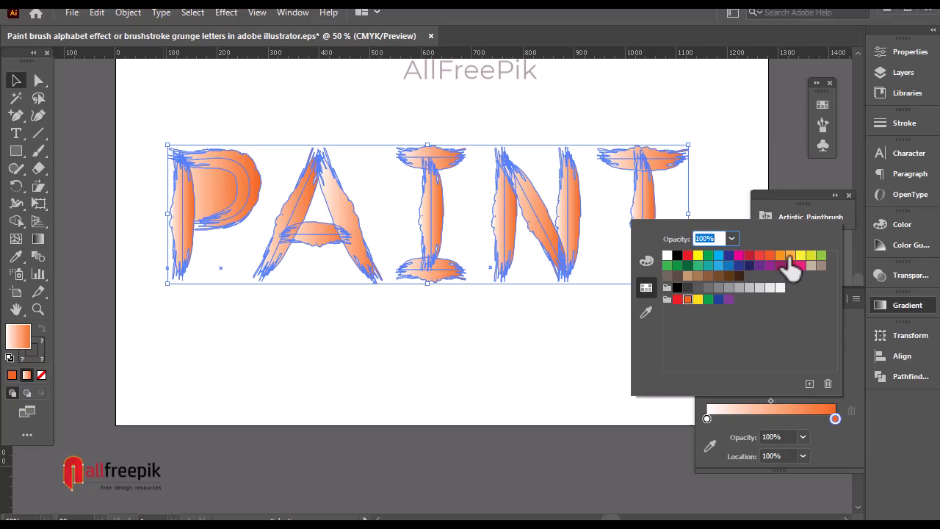
{"action": "left_click", "coordinate": [858, 452]}
- Set the starting stop of the letters' gradient to yellow and the gradient angle to 45°
{"action": "double_click", "coordinate": [707, 418]}
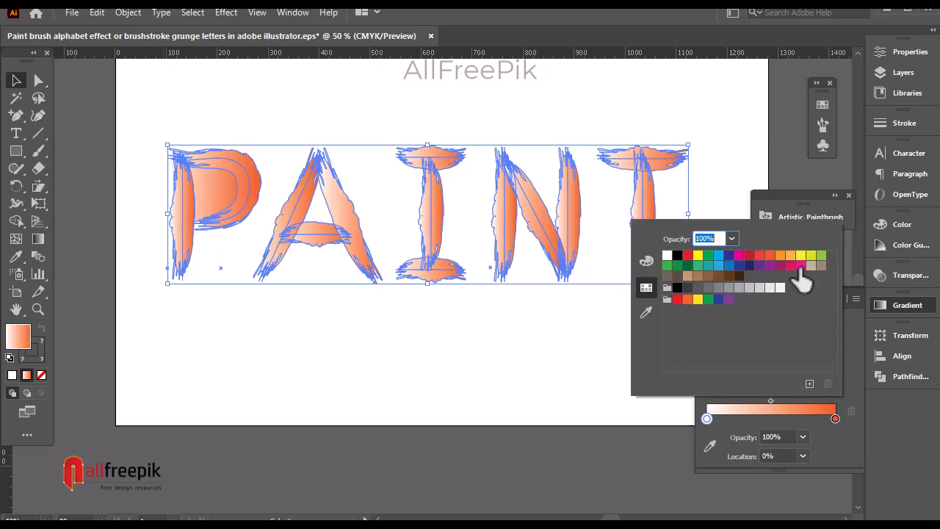
{"action": "left_click", "coordinate": [800, 259]}
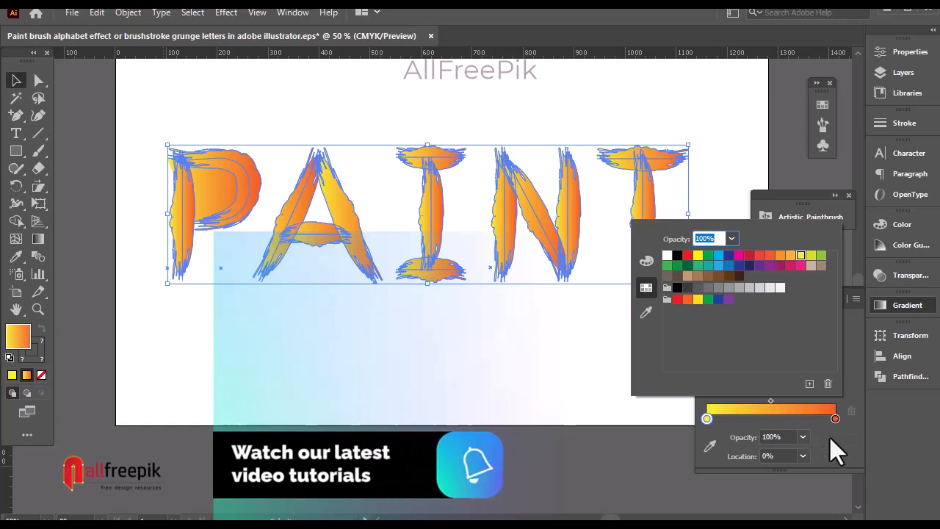
{"action": "left_click", "coordinate": [830, 438]}
{"action": "left_click", "coordinate": [744, 362]}
{"action": "type", "text": "45"}
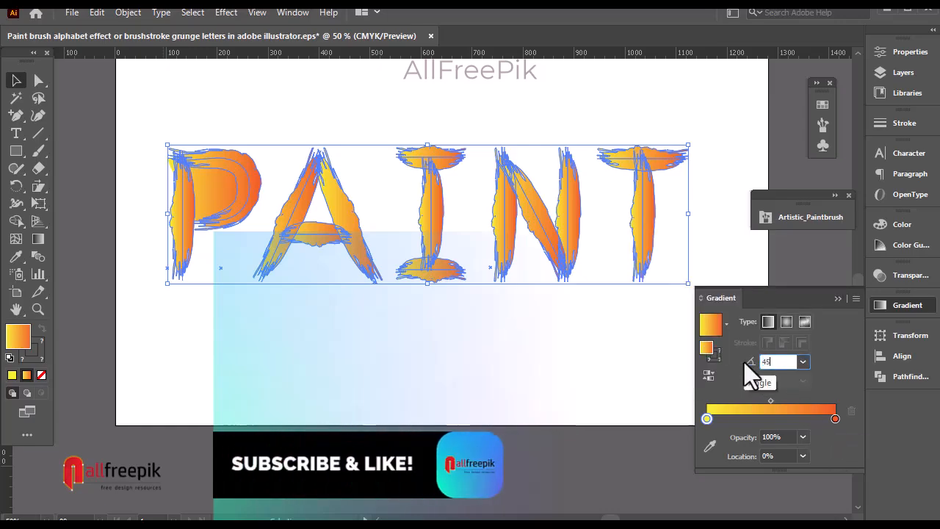
{"action": "key", "text": "Return"}
{"action": "left_click", "coordinate": [516, 389]}
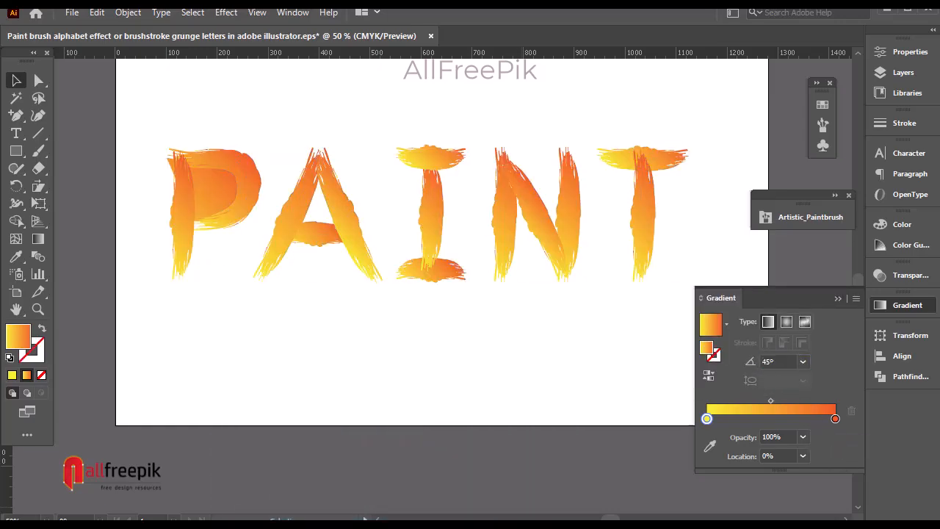
- Pull the filled inner shape out of the P's bowl and delete it
{"action": "left_click", "coordinate": [221, 204]}
{"action": "left_click_drag", "start_coordinate": [221, 203], "coordinate": [227, 294]}
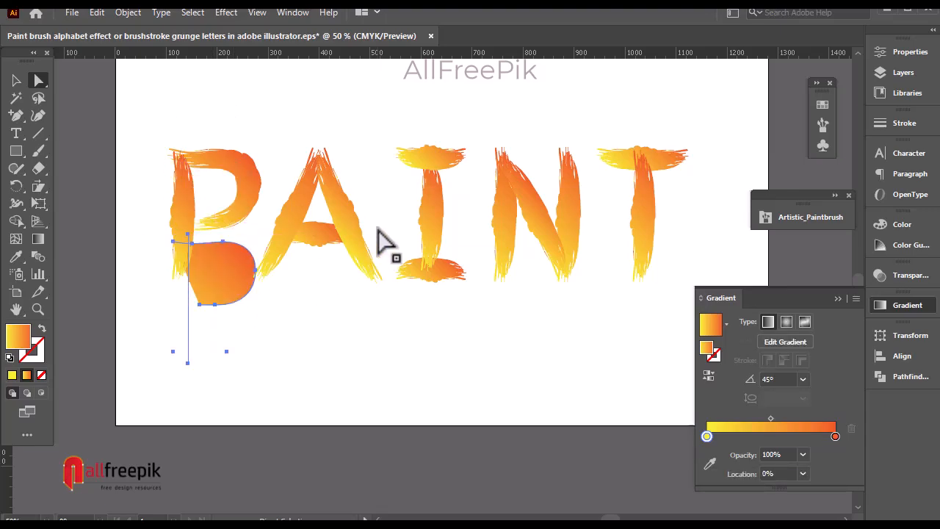
{"action": "key", "text": "ctrl+z"}
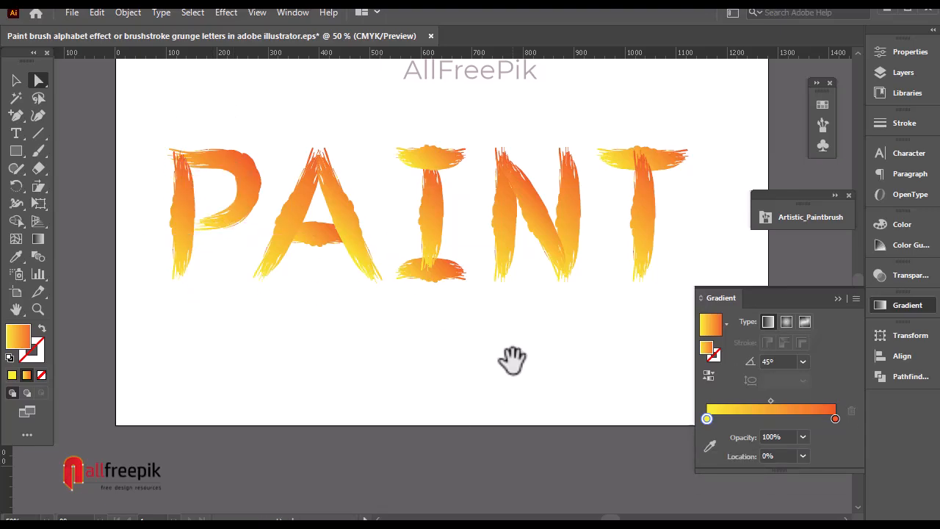
- Try to bring the A's crossbar in front of its legs with Bring to Front
{"action": "left_click_drag", "start_coordinate": [510, 361], "coordinate": [487, 392]}
{"action": "left_click", "coordinate": [294, 267]}
{"action": "right_click", "coordinate": [294, 266]}
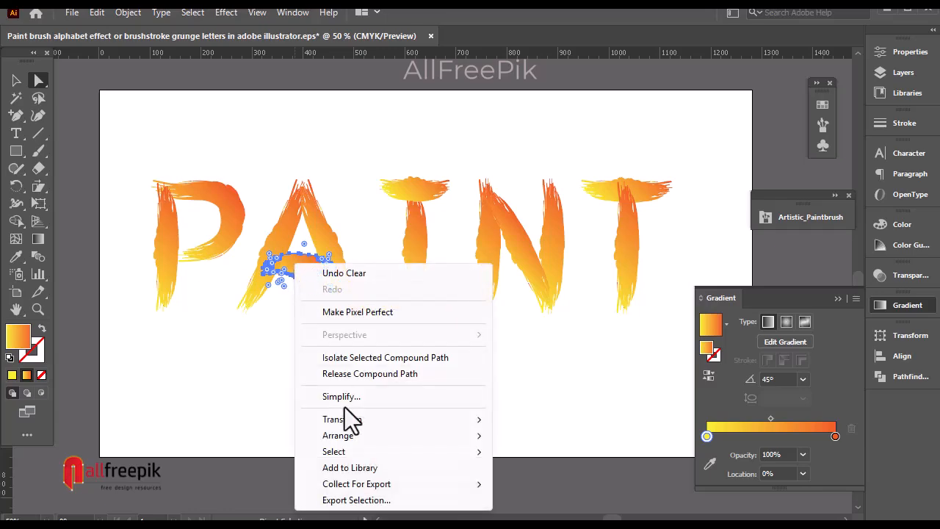
{"action": "mouse_move", "coordinate": [352, 424]}
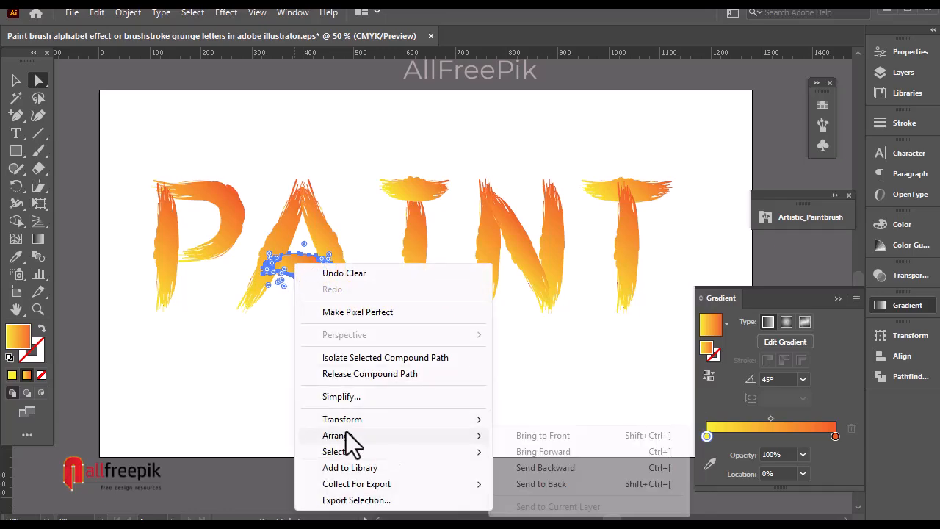
{"action": "left_click", "coordinate": [575, 440]}
{"action": "left_click", "coordinate": [433, 415]}
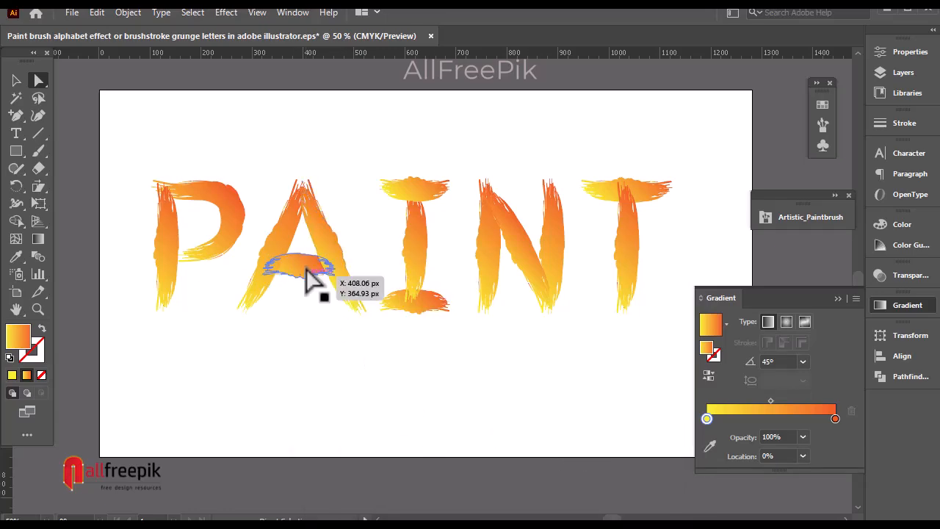
- Try to place both legs of the A behind its crossbar with Send to Back
{"action": "left_click", "coordinate": [322, 243]}
{"action": "left_click", "coordinate": [288, 233]}
{"action": "right_click", "coordinate": [288, 233]}
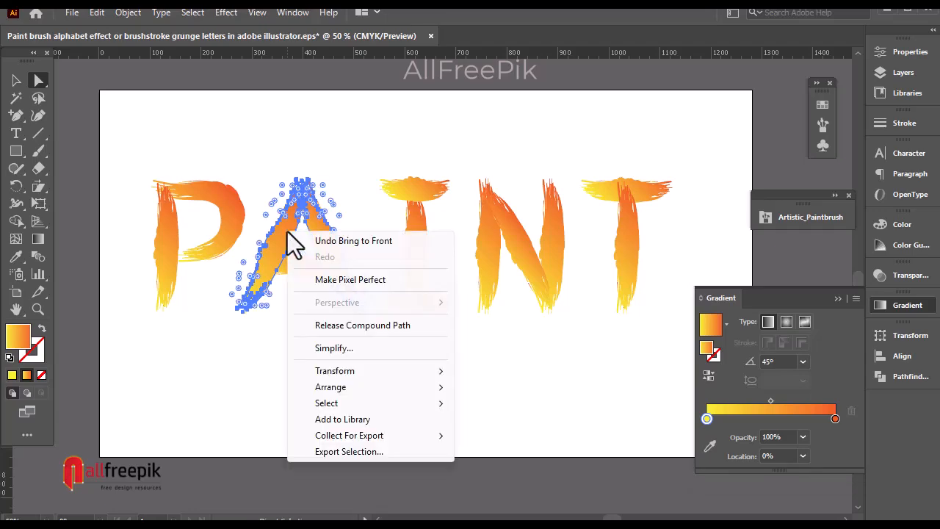
{"action": "mouse_move", "coordinate": [367, 385]}
{"action": "left_click", "coordinate": [528, 436]}
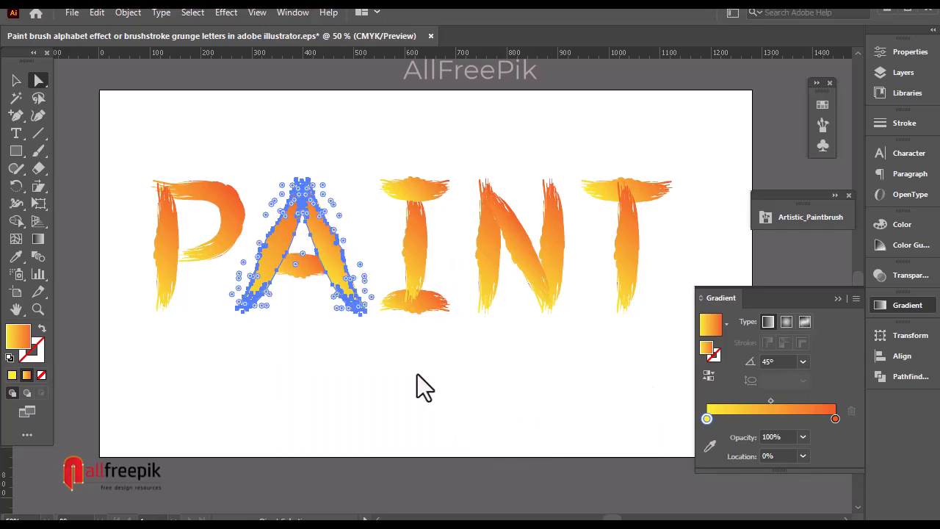
{"action": "left_click", "coordinate": [357, 304]}
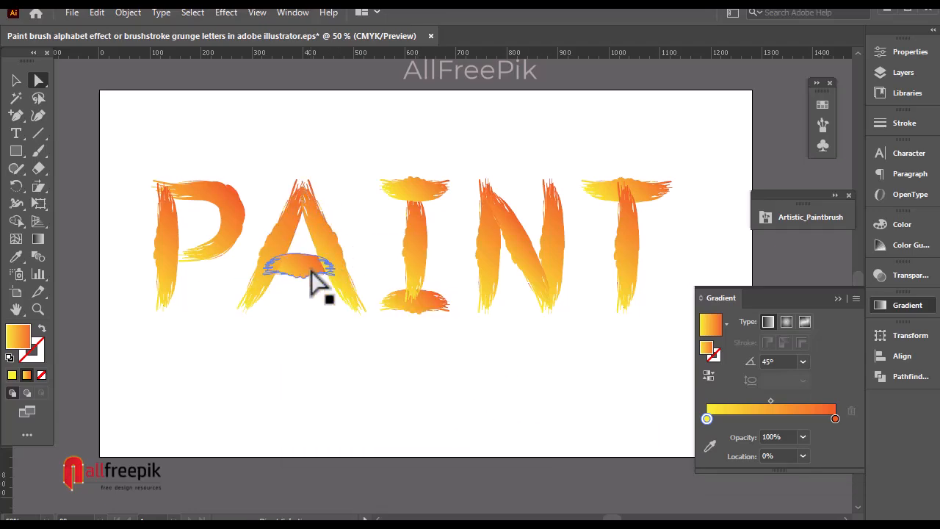
- Try shifting the yellow gradient stop of the P's bowl to about 35%
{"action": "left_click", "coordinate": [312, 274]}
{"action": "left_click", "coordinate": [18, 80]}
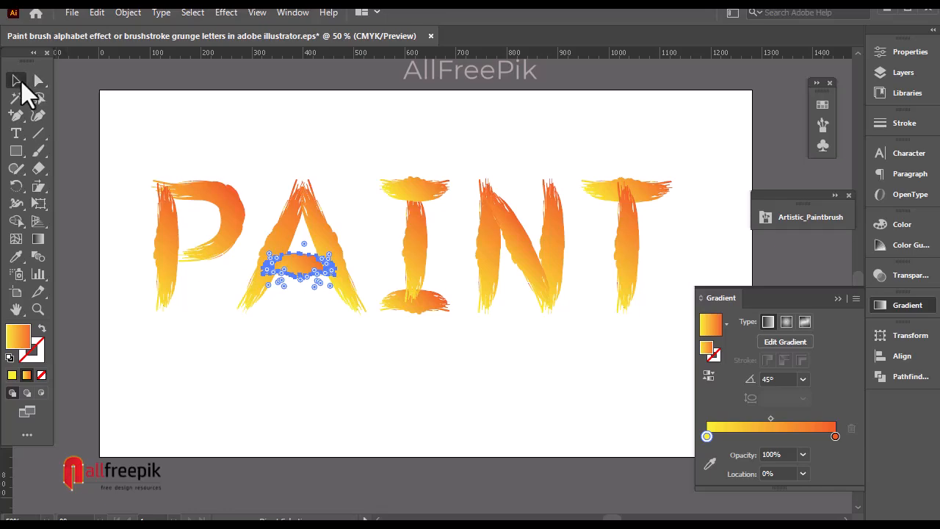
{"action": "left_click", "coordinate": [236, 233]}
{"action": "left_click_drag", "start_coordinate": [707, 418], "coordinate": [751, 417]}
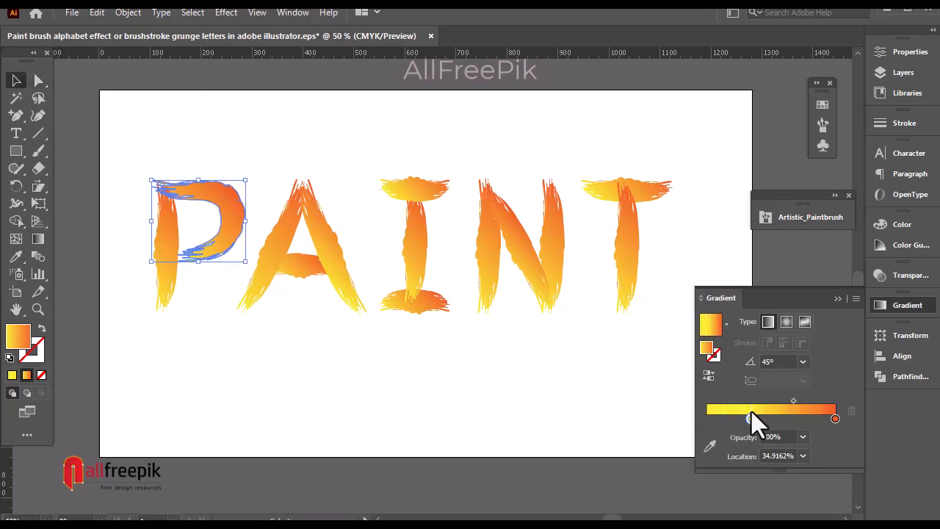
- Ungroup the two legs and the crossbar of the A
{"action": "left_click", "coordinate": [302, 271]}
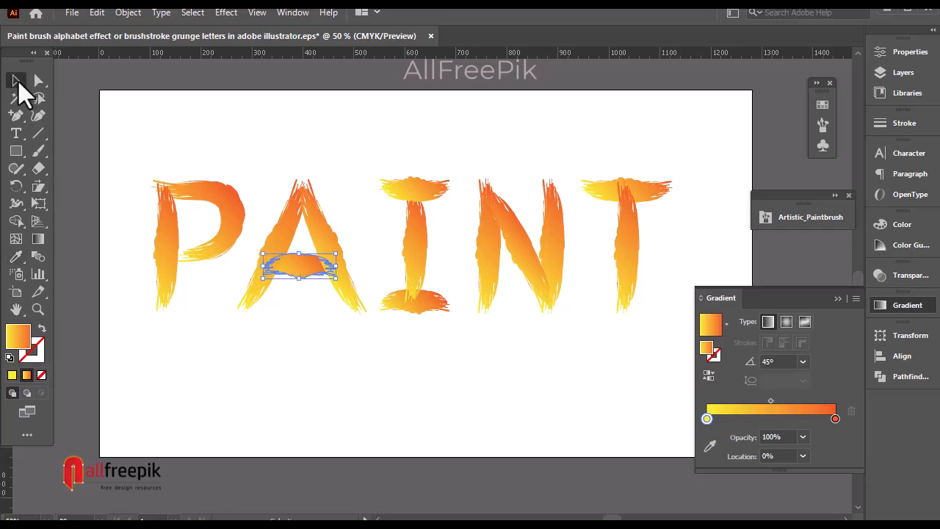
{"action": "left_click", "coordinate": [317, 247]}
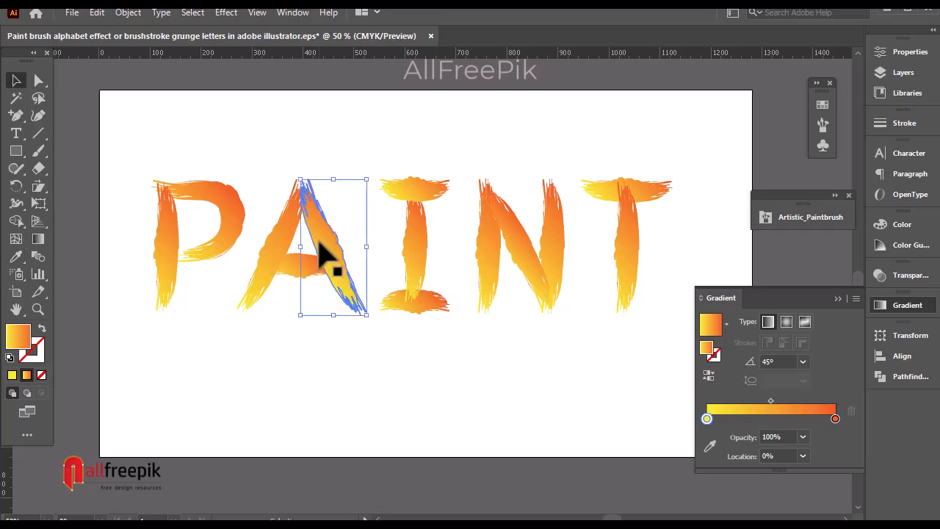
{"action": "right_click", "coordinate": [318, 242]}
{"action": "left_click", "coordinate": [393, 369]}
{"action": "left_click", "coordinate": [273, 262]}
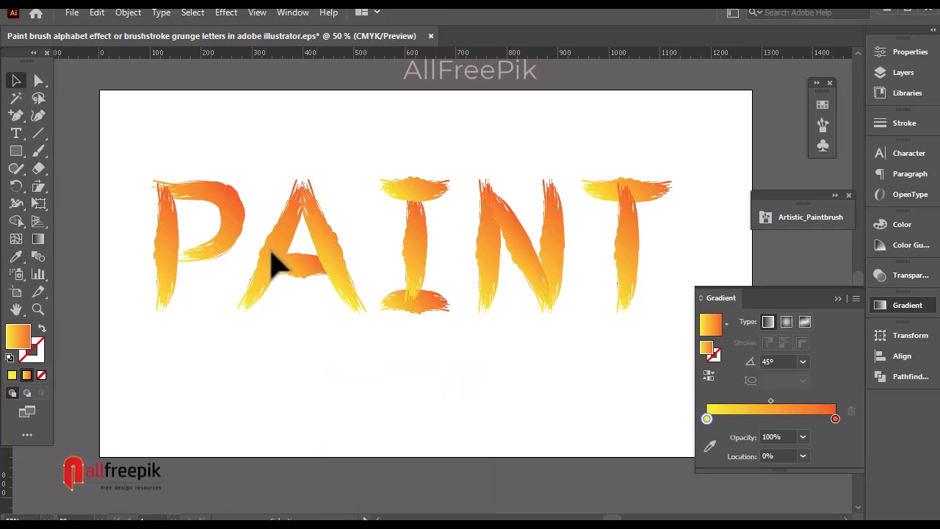
{"action": "left_click", "coordinate": [271, 245]}
{"action": "right_click", "coordinate": [271, 245]}
{"action": "left_click", "coordinate": [344, 377]}
{"action": "left_click", "coordinate": [304, 272]}
{"action": "right_click", "coordinate": [294, 262]}
{"action": "left_click", "coordinate": [352, 387]}
- Bring the A's ungrouped crossbar to the front so it overlaps both legs
{"action": "right_click", "coordinate": [305, 266]}
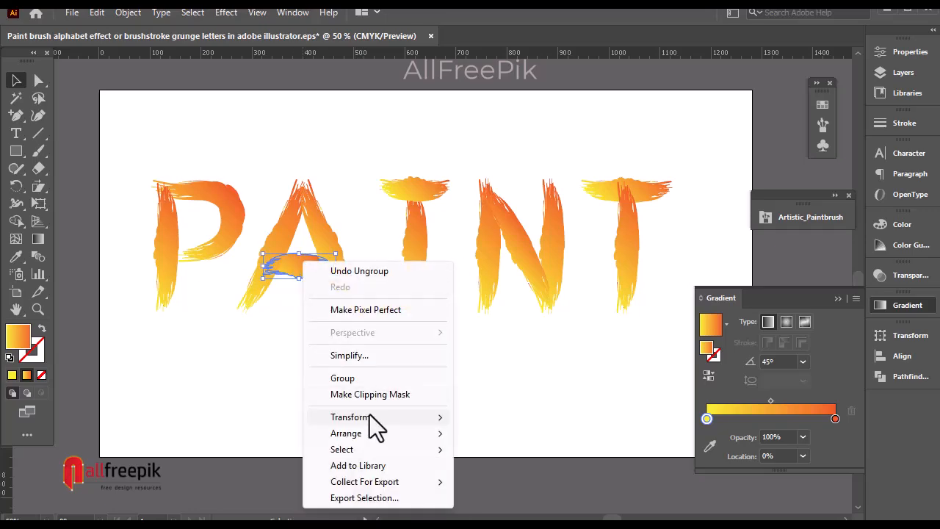
{"action": "mouse_move", "coordinate": [407, 433]}
{"action": "left_click", "coordinate": [505, 434]}
{"action": "left_click", "coordinate": [525, 374]}
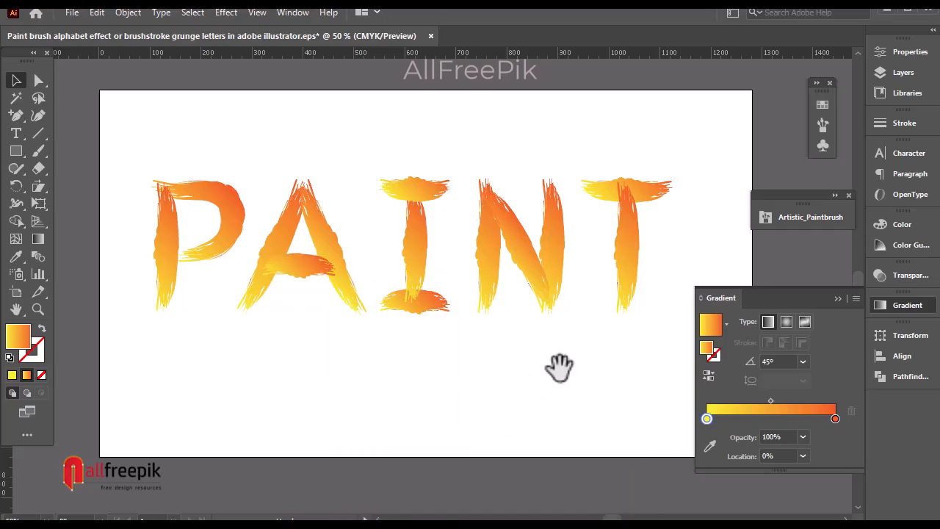
- Apply a Drop Shadow to all the letters in Multiply mode with 75% opacity, 7 px X and Y offsets and 5 px blur
{"action": "left_click_drag", "start_coordinate": [556, 368], "coordinate": [542, 372]}
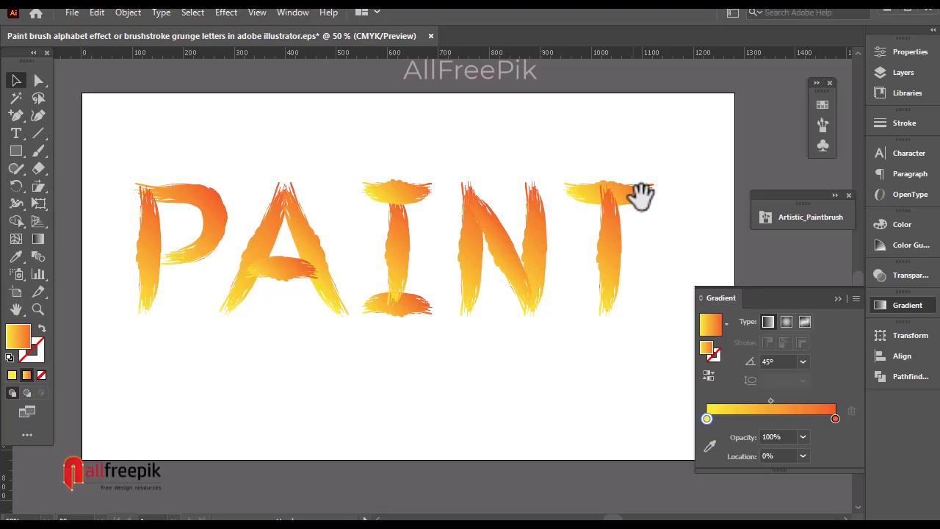
{"action": "key", "text": "ctrl+a"}
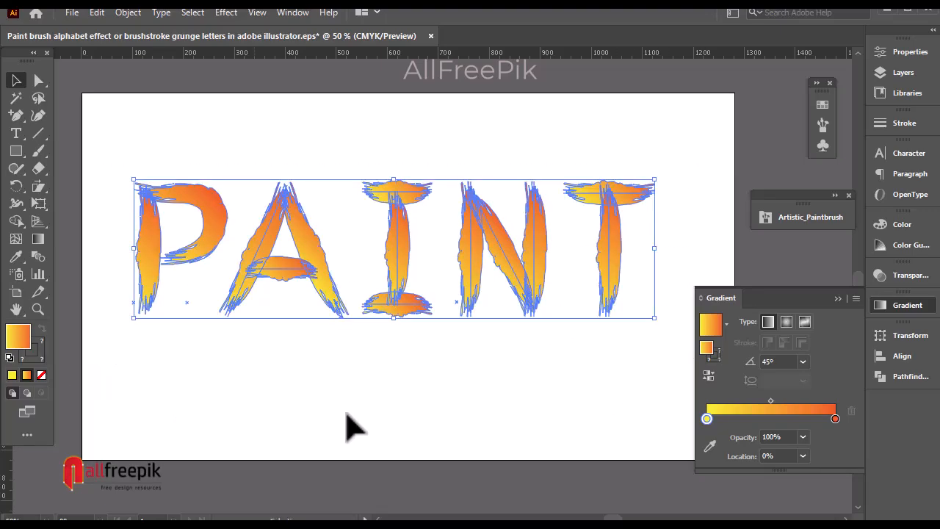
{"action": "left_click", "coordinate": [227, 12]}
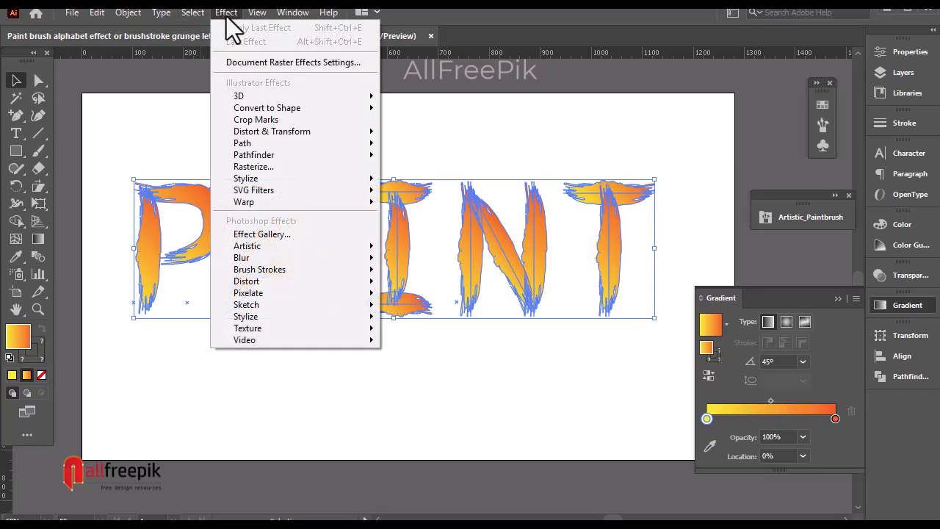
{"action": "mouse_move", "coordinate": [258, 179]}
{"action": "left_click", "coordinate": [433, 181]}
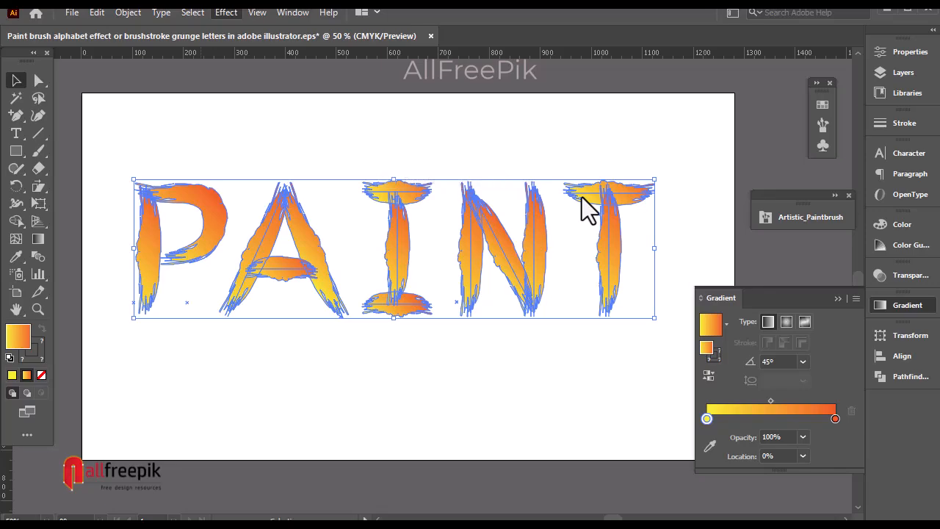
{"action": "mouse_move", "coordinate": [476, 197]}
{"action": "left_mouse_down"}
{"action": "mouse_move", "coordinate": [580, 173]}
{"action": "mouse_move", "coordinate": [612, 139]}
{"action": "left_mouse_up"}
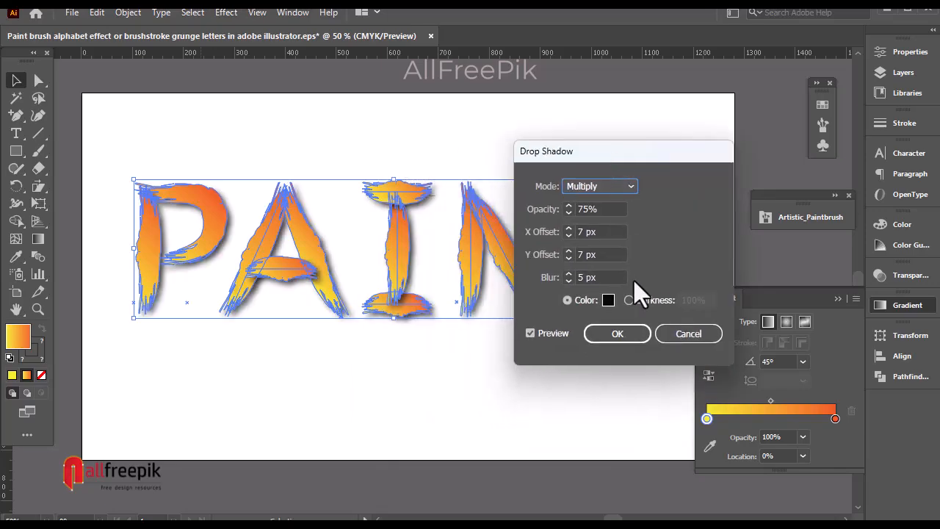
{"action": "left_click", "coordinate": [623, 337]}
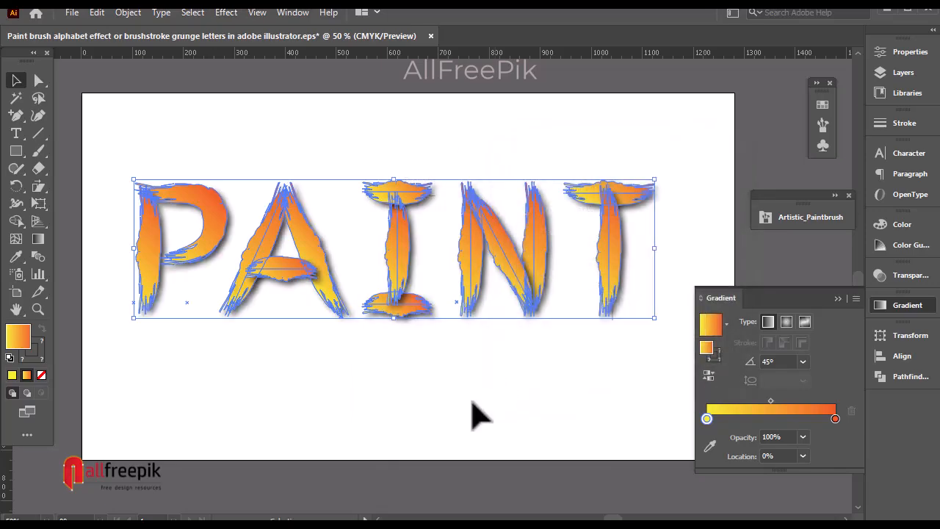
- Delete the leftover black brush stroke lying below the artboard
{"action": "key", "text": "ctrl+minus"}
{"action": "scroll", "coordinate": [419, 399], "scroll_direction": "up", "scroll_amount": 3}
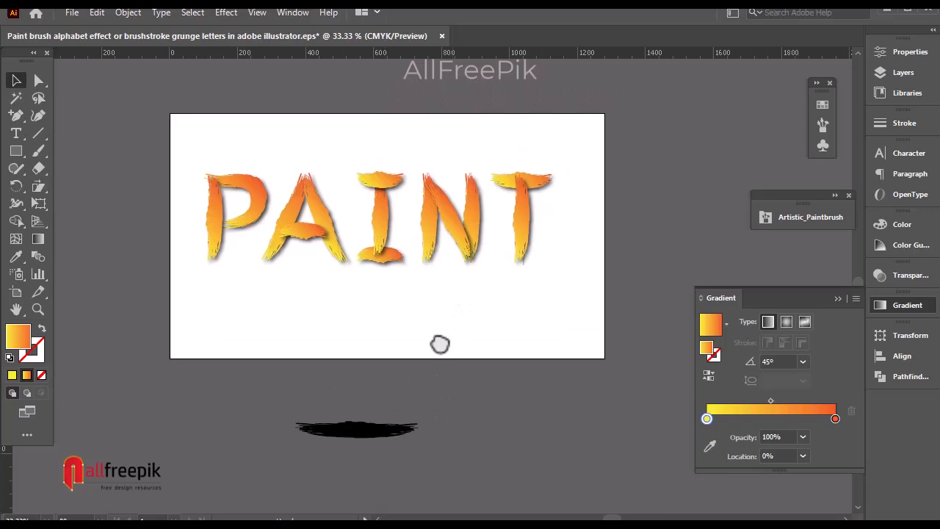
{"action": "left_click", "coordinate": [351, 451]}
{"action": "key", "text": "Delete"}
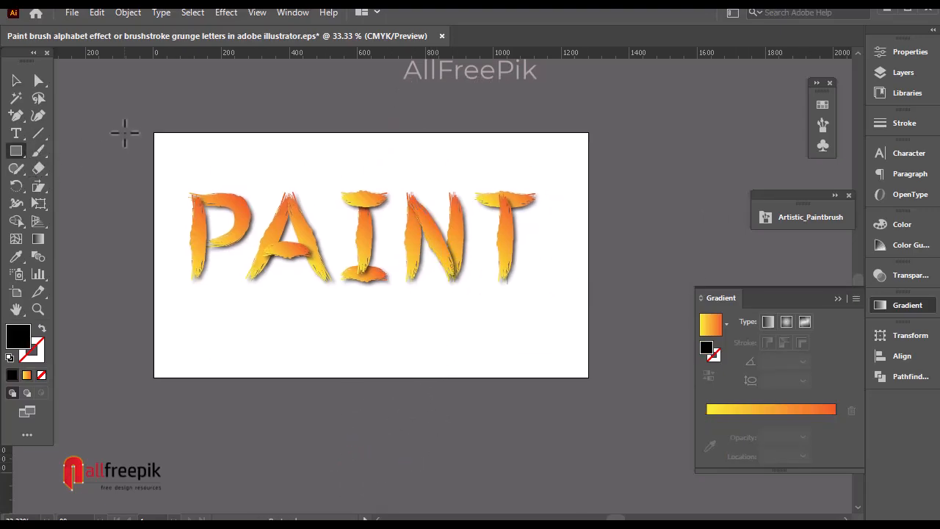
- Draw a black rectangle covering the whole artboard and send it to the back behind the PAINT letters
{"action": "mouse_move", "coordinate": [131, 124]}
{"action": "left_mouse_down"}
{"action": "mouse_move", "coordinate": [643, 401]}
{"action": "mouse_move", "coordinate": [628, 387]}
{"action": "left_mouse_up"}
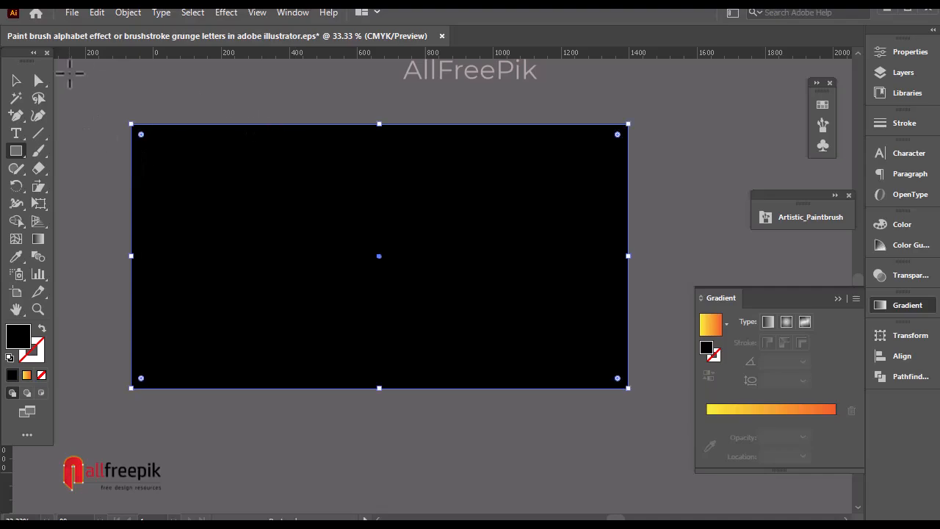
{"action": "left_click", "coordinate": [16, 80]}
{"action": "right_click", "coordinate": [324, 225]}
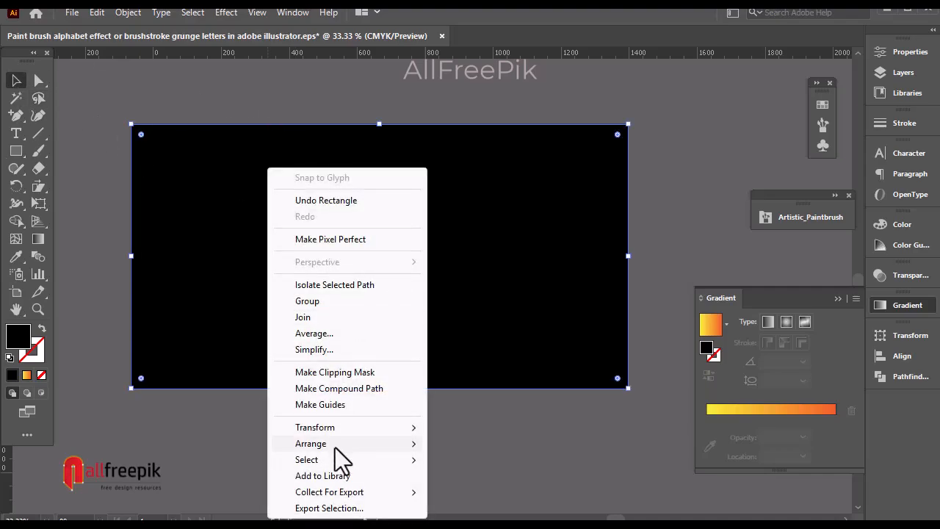
{"action": "mouse_move", "coordinate": [335, 445]}
{"action": "left_click", "coordinate": [503, 500]}
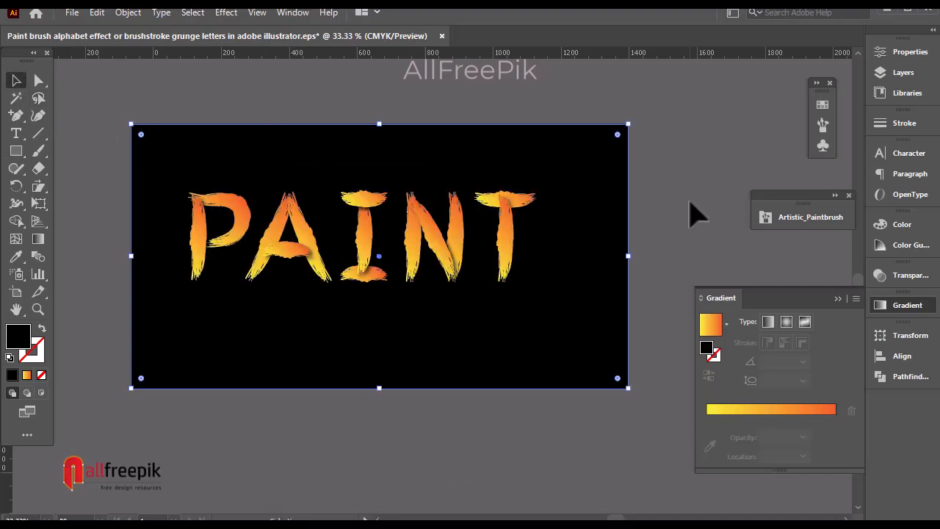
- Change the background rectangle's fill from black to a very dark maroon and close the gradient settings
{"action": "left_click", "coordinate": [580, 220]}
{"action": "left_click", "coordinate": [880, 309]}
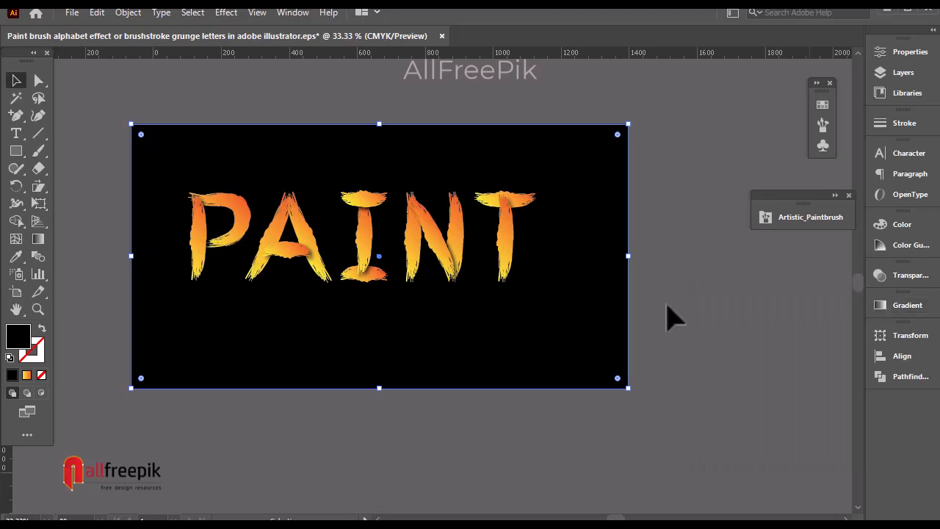
{"action": "double_click", "coordinate": [28, 338]}
{"action": "left_click", "coordinate": [560, 337]}
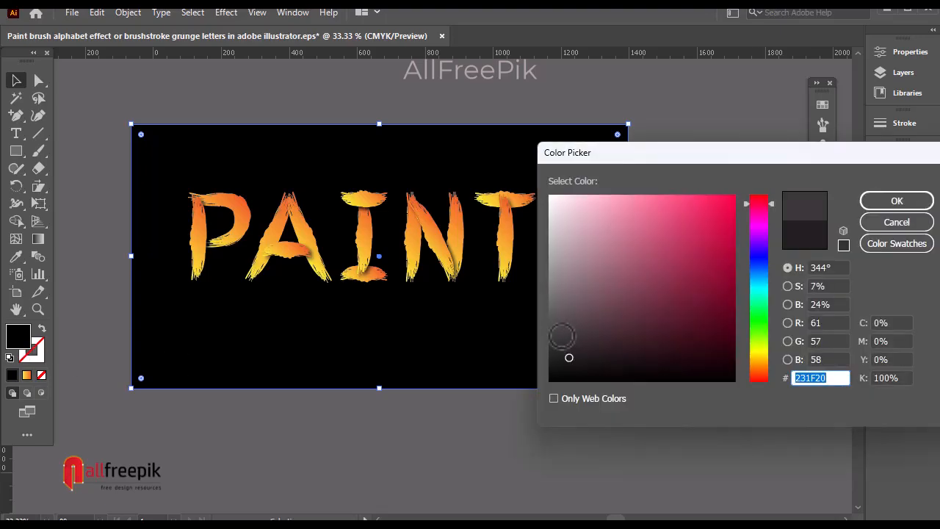
{"action": "left_click", "coordinate": [653, 358]}
{"action": "left_click", "coordinate": [902, 200]}
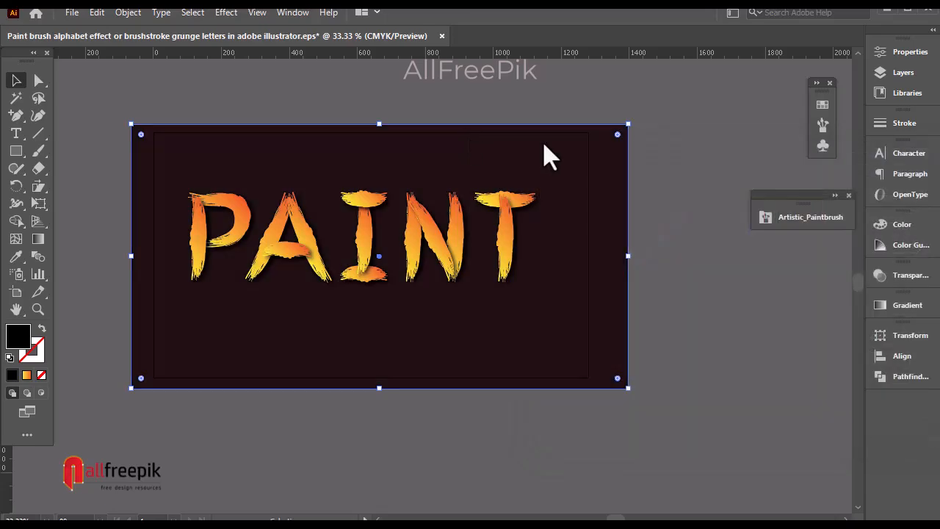
- Resize the background rectangle from its upper-right and lower-left corners so its edges fit the artboard
{"action": "left_click", "coordinate": [411, 205], "text": "ctrl"}
{"action": "left_click_drag", "start_coordinate": [462, 275], "coordinate": [471, 191]}
{"action": "left_click_drag", "start_coordinate": [667, 323], "coordinate": [683, 351]}
{"action": "left_click", "coordinate": [764, 394]}
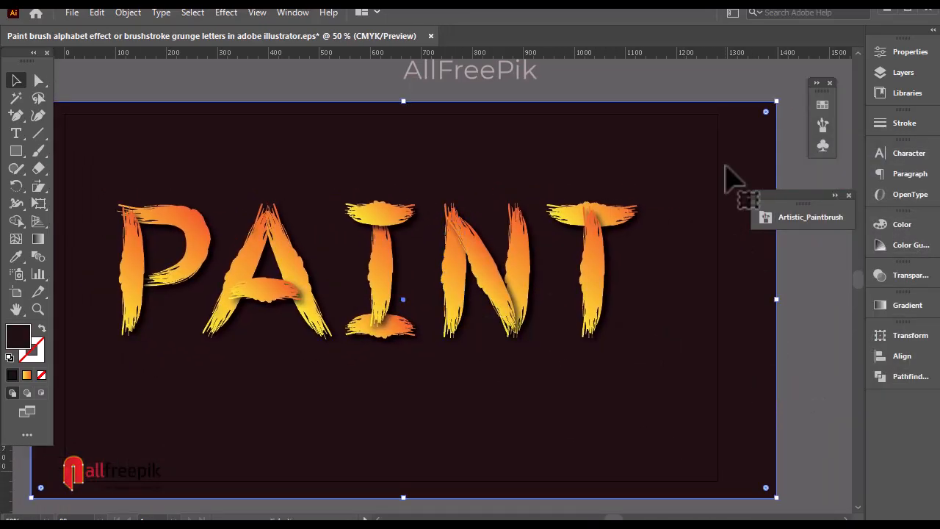
{"action": "left_click_drag", "start_coordinate": [777, 102], "coordinate": [721, 112]}
{"action": "left_click_drag", "start_coordinate": [529, 405], "coordinate": [625, 368]}
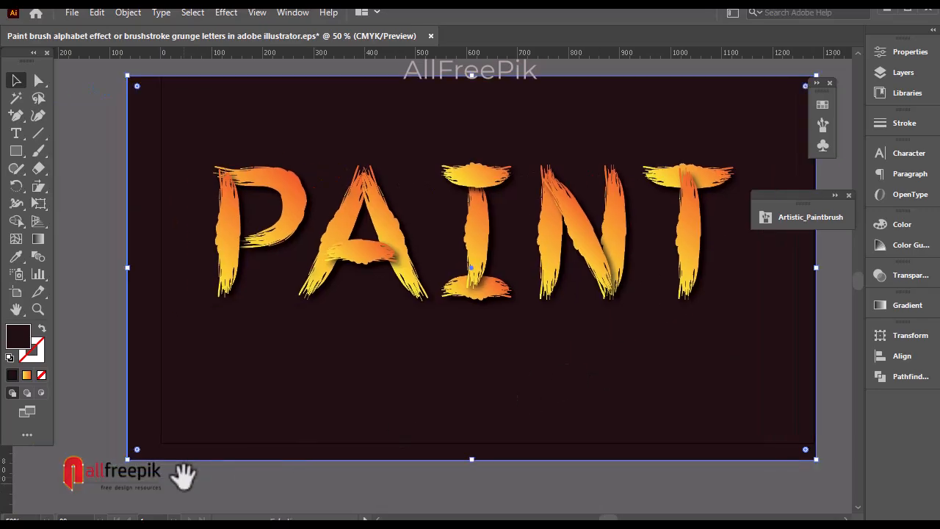
{"action": "left_click_drag", "start_coordinate": [129, 463], "coordinate": [163, 446]}
{"action": "left_click_drag", "start_coordinate": [379, 440], "coordinate": [224, 513]}
- Move all the letters together, without the background, to the centre of the artboard, and close the Artistic_Paintbrush library
{"action": "left_click_drag", "start_coordinate": [644, 387], "coordinate": [755, 386]}
{"action": "mouse_move", "coordinate": [802, 408]}
{"action": "left_mouse_down"}
{"action": "mouse_move", "coordinate": [216, 217]}
{"action": "mouse_move", "coordinate": [151, 185]}
{"action": "left_mouse_up"}
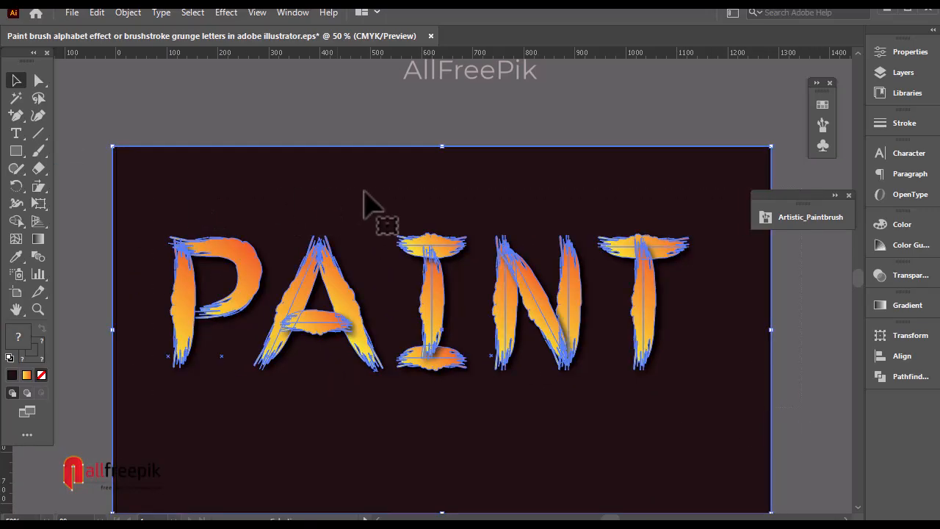
{"action": "left_click", "coordinate": [376, 215], "text": "shift"}
{"action": "left_click_drag", "start_coordinate": [457, 323], "coordinate": [484, 351]}
{"action": "left_click_drag", "start_coordinate": [513, 297], "coordinate": [462, 275]}
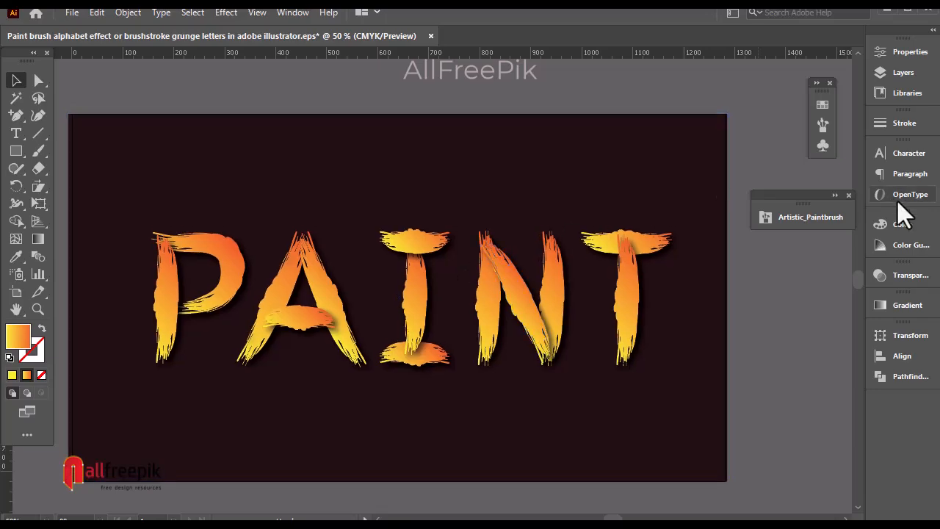
{"action": "left_click", "coordinate": [849, 195]}
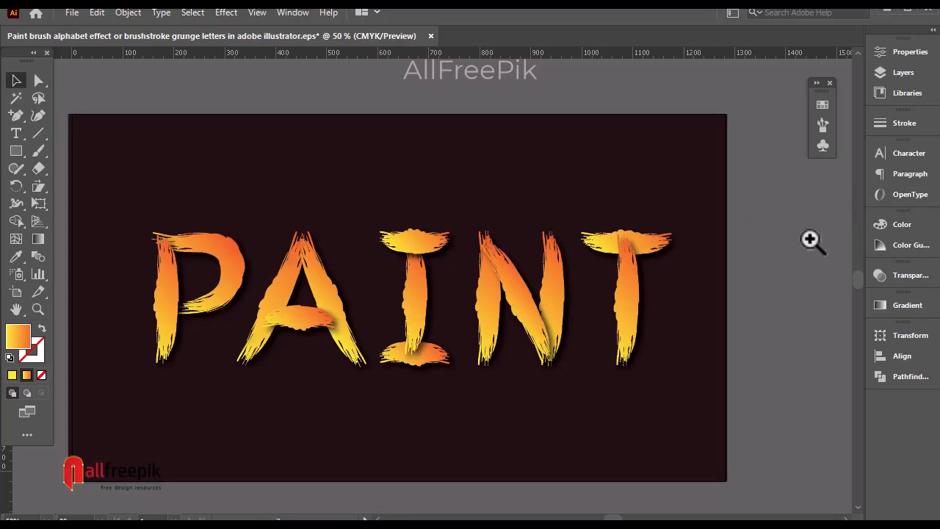
- Bring the vertical stroke of the I to the front so it overlaps the letter's upper crossbar
{"action": "left_click", "coordinate": [328, 293], "text": "ctrl"}
{"action": "left_click_drag", "start_coordinate": [471, 331], "coordinate": [402, 336]}
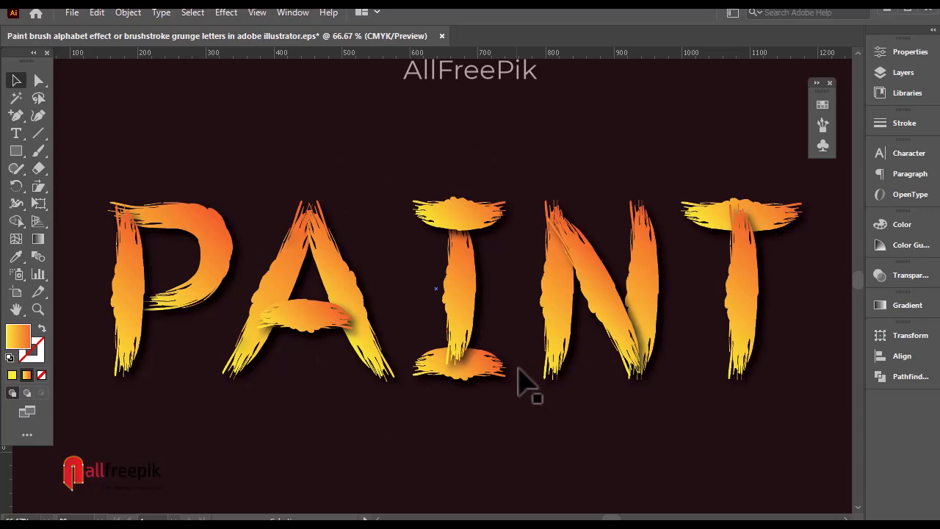
{"action": "left_click", "coordinate": [492, 371]}
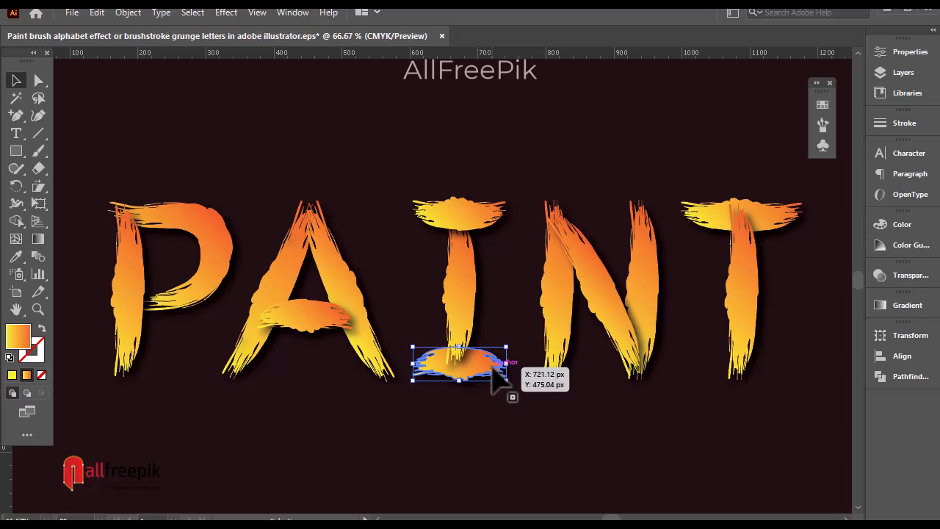
{"action": "left_click_drag", "start_coordinate": [603, 140], "coordinate": [592, 213]}
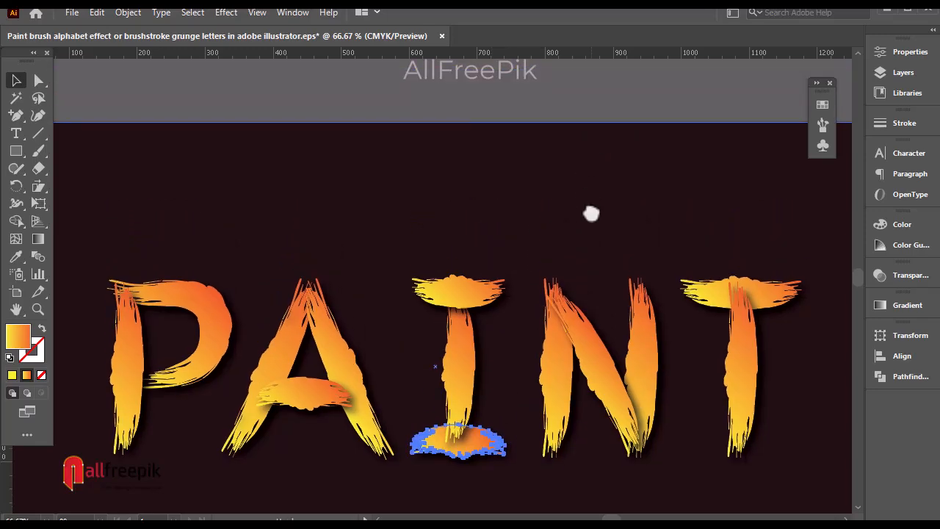
{"action": "left_click", "coordinate": [573, 78]}
{"action": "left_click_drag", "start_coordinate": [372, 223], "coordinate": [394, 173]}
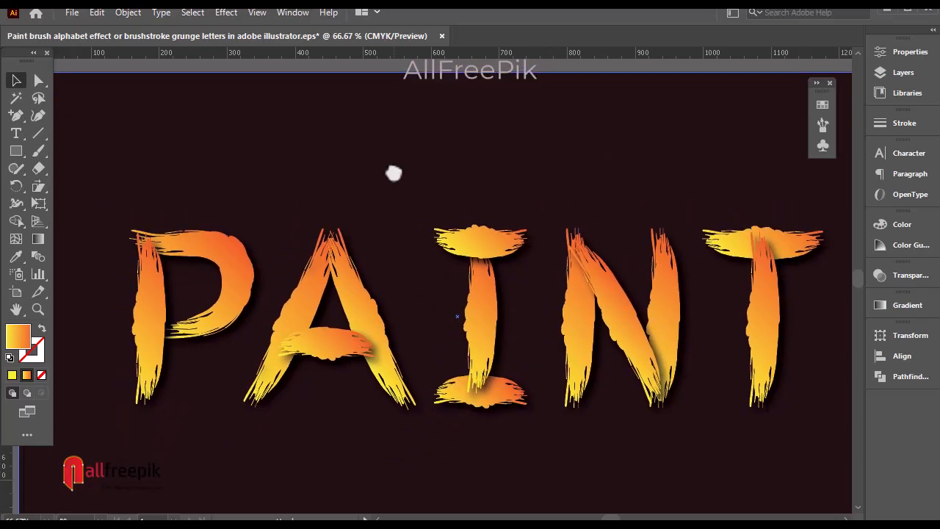
{"action": "right_click", "coordinate": [483, 340]}
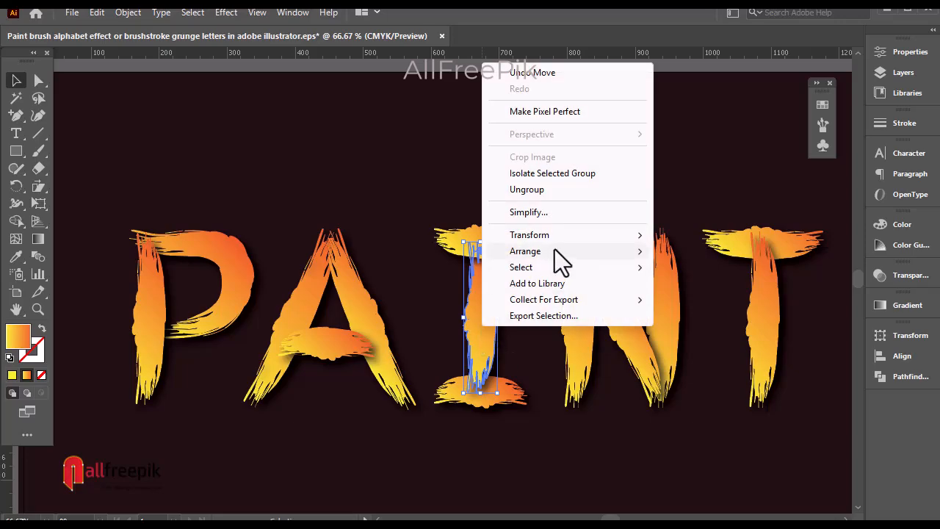
{"action": "mouse_move", "coordinate": [556, 254]}
{"action": "left_click", "coordinate": [683, 251]}
{"action": "left_click_drag", "start_coordinate": [532, 226], "coordinate": [532, 303]}
{"action": "left_click", "coordinate": [567, 128]}
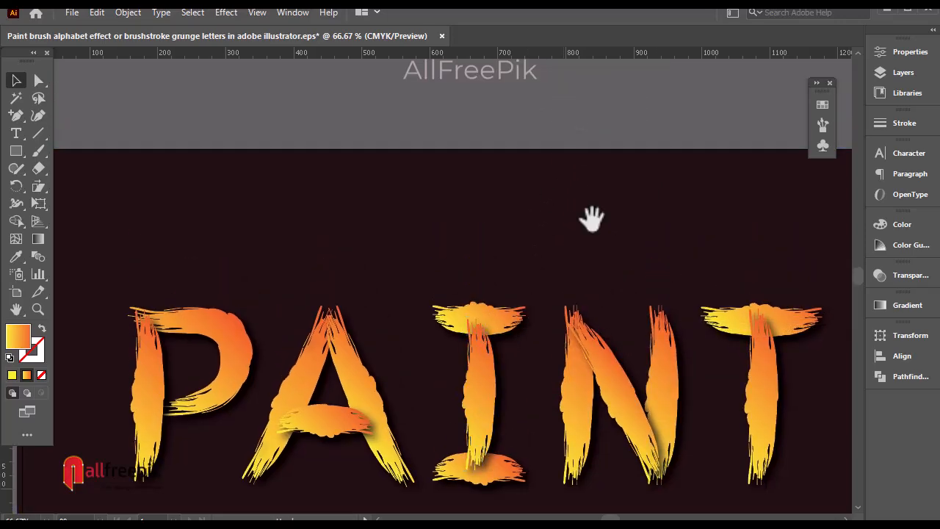
{"action": "left_click_drag", "start_coordinate": [620, 282], "coordinate": [592, 223]}
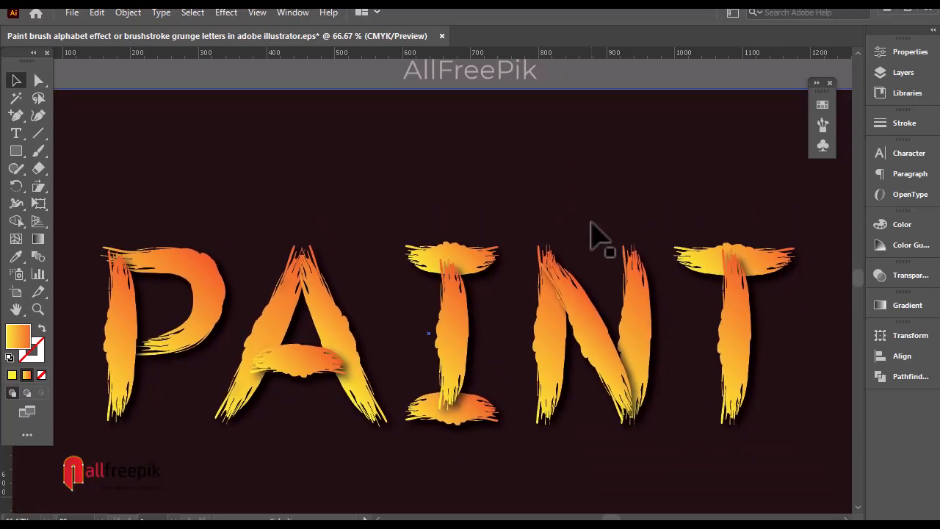